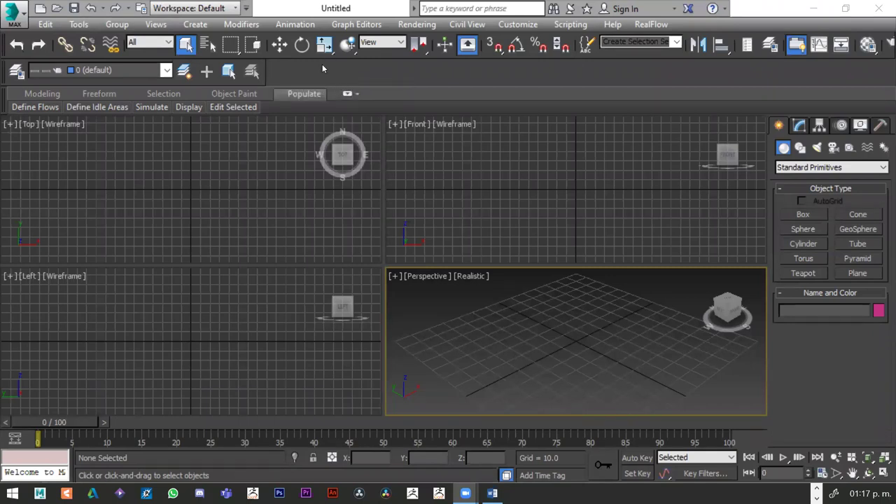
Step: Cycle through the Move, Rotate and Scale tools, then return to plain selection
{"action": "left_click", "coordinate": [224, 142]}
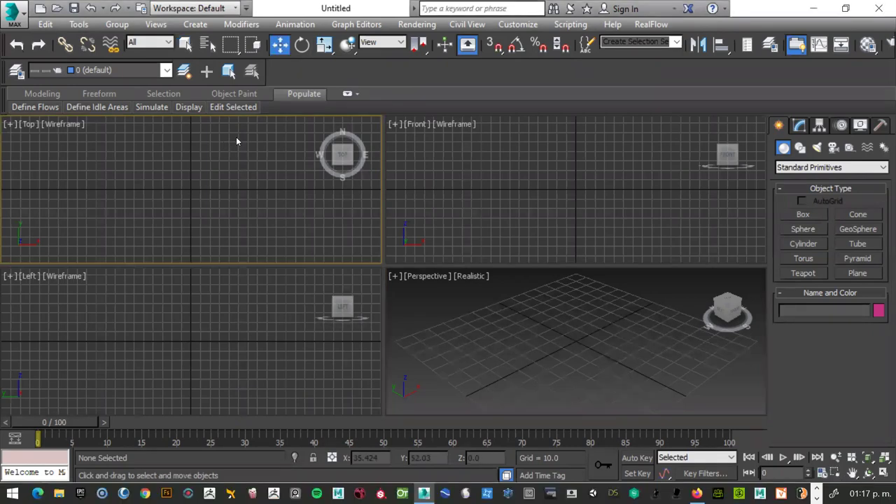
{"action": "left_click", "coordinate": [278, 52]}
{"action": "left_click", "coordinate": [302, 44]}
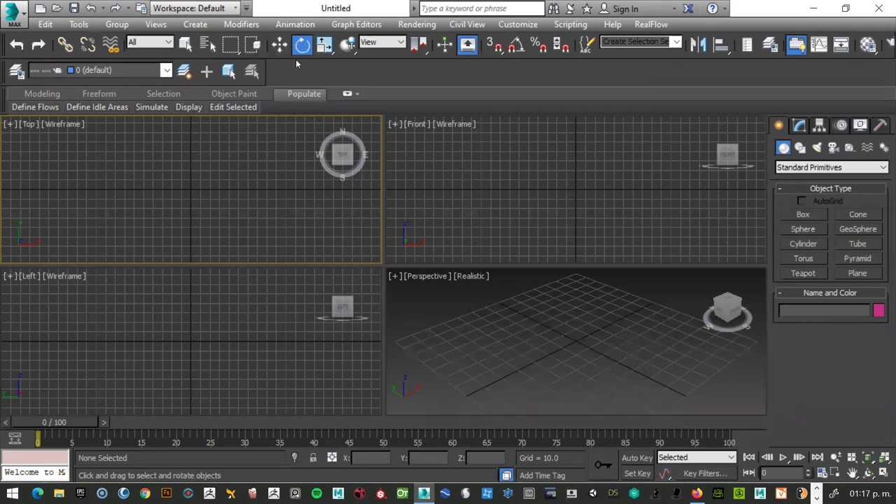
{"action": "key", "text": "r"}
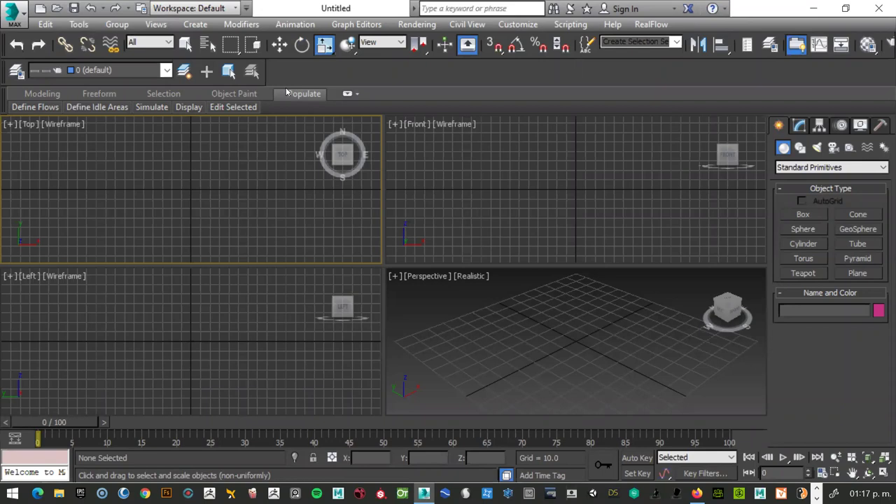
{"action": "key", "text": "q"}
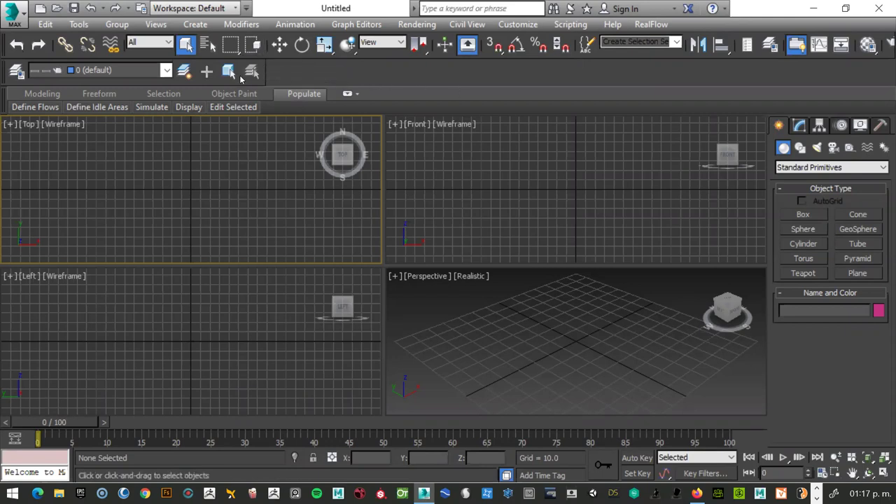
{"action": "left_click", "coordinate": [233, 107]}
Step: Activate the Left and Perspective views and orbit Perspective below and back above the grid
{"action": "left_click", "coordinate": [145, 343]}
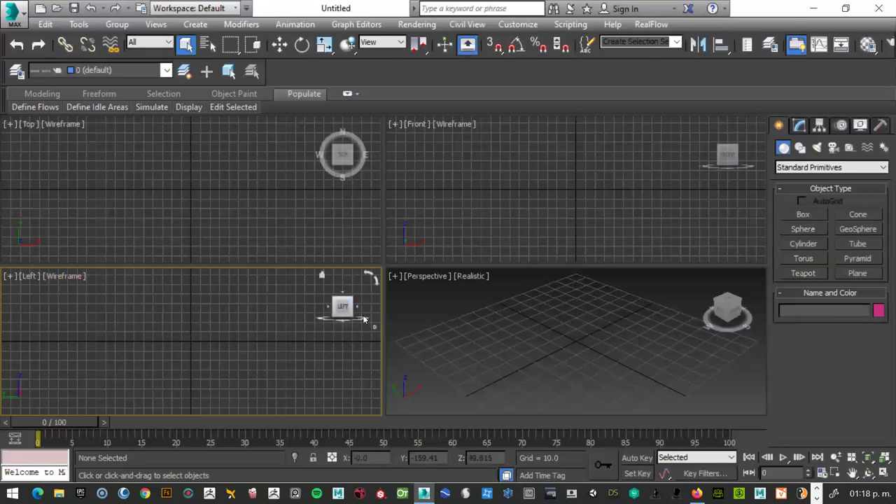
{"action": "left_click", "coordinate": [463, 312]}
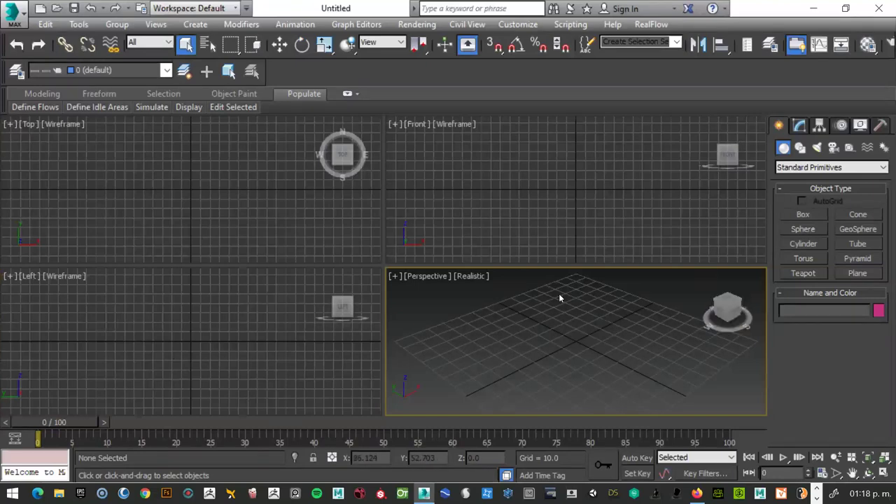
{"action": "mouse_move", "coordinate": [728, 308]}
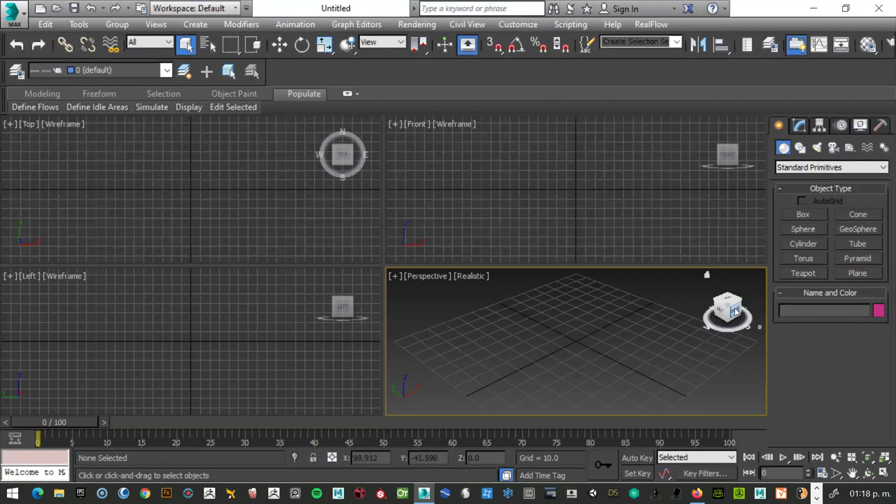
{"action": "left_click", "coordinate": [735, 313]}
{"action": "left_click_drag", "start_coordinate": [728, 308], "coordinate": [716, 299]}
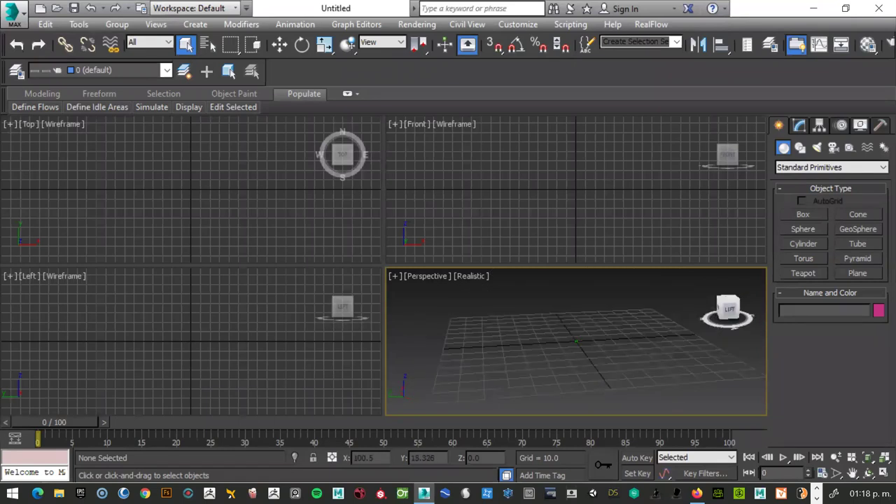
Step: Cycle the Perspective view through Left, Front, Right, Back, Top and Bottom, ending on Back
{"action": "left_click", "coordinate": [734, 312]}
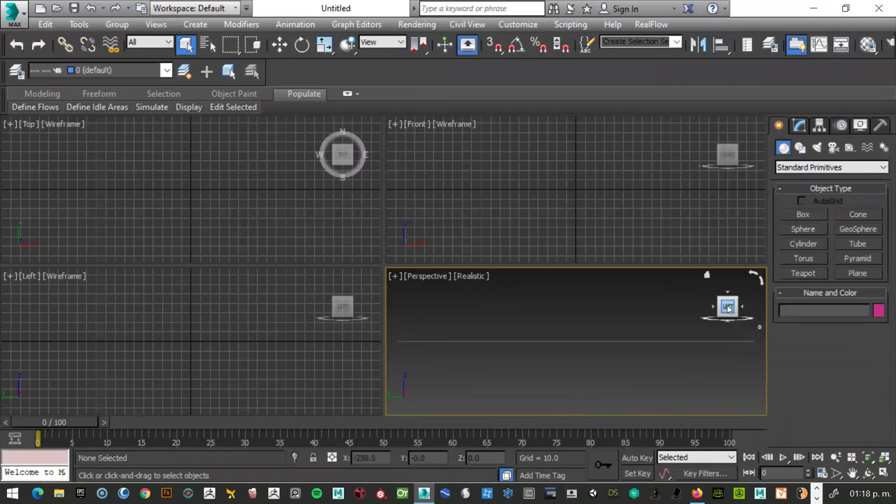
{"action": "left_click", "coordinate": [743, 308]}
{"action": "left_click", "coordinate": [742, 308]}
{"action": "left_click", "coordinate": [743, 309]}
{"action": "left_click", "coordinate": [726, 294]}
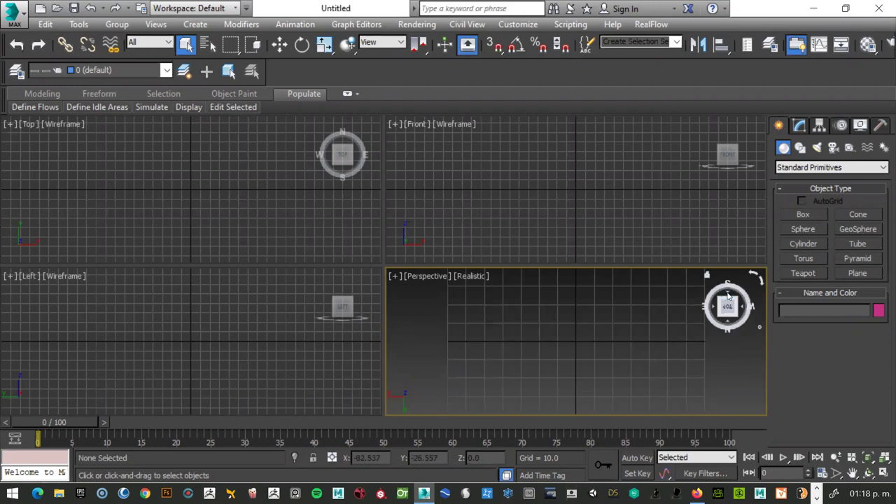
{"action": "left_click", "coordinate": [728, 320]}
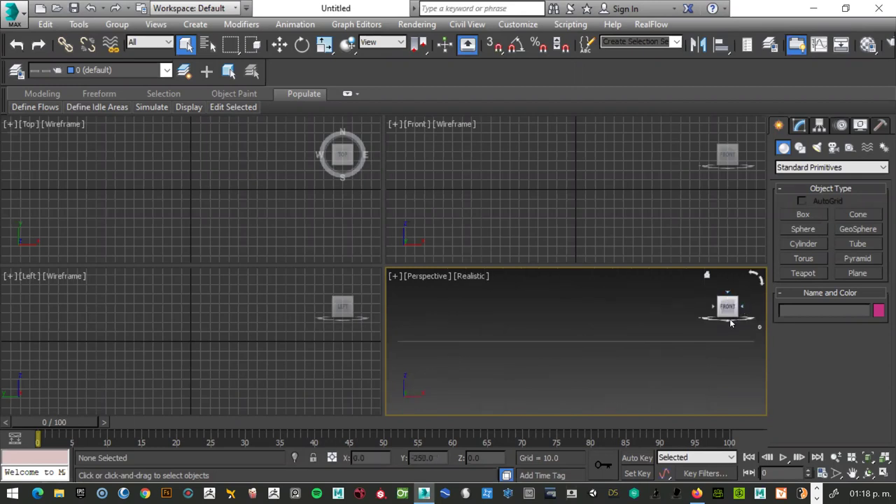
{"action": "left_click", "coordinate": [729, 321]}
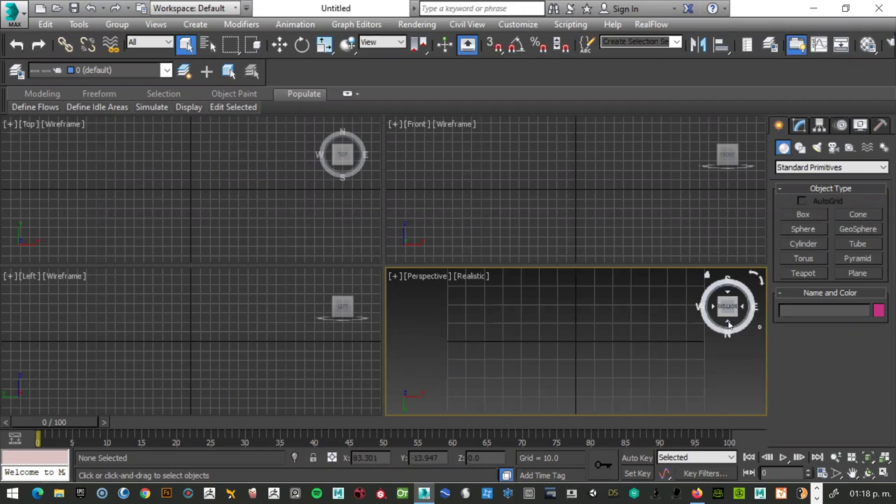
{"action": "left_click", "coordinate": [729, 324]}
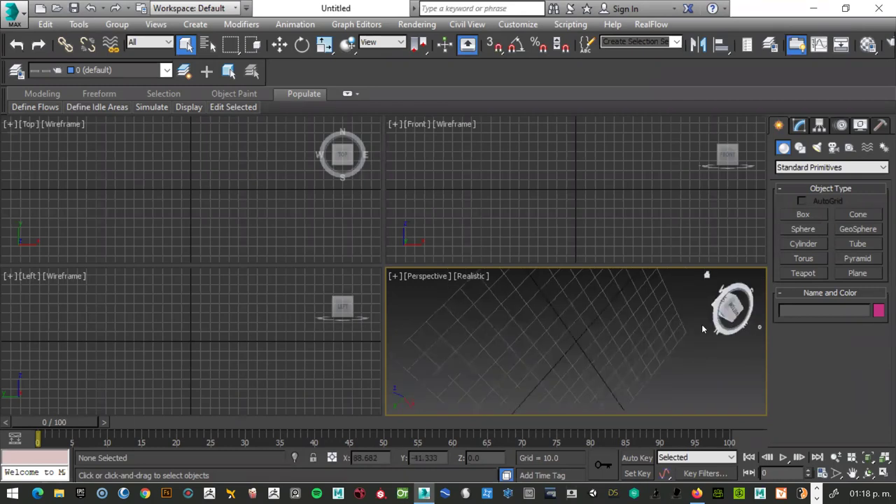
{"action": "left_click", "coordinate": [713, 155]}
Step: Turn the Front view to Left and the Top view to Back, then restore Top with T
{"action": "left_click", "coordinate": [713, 155]}
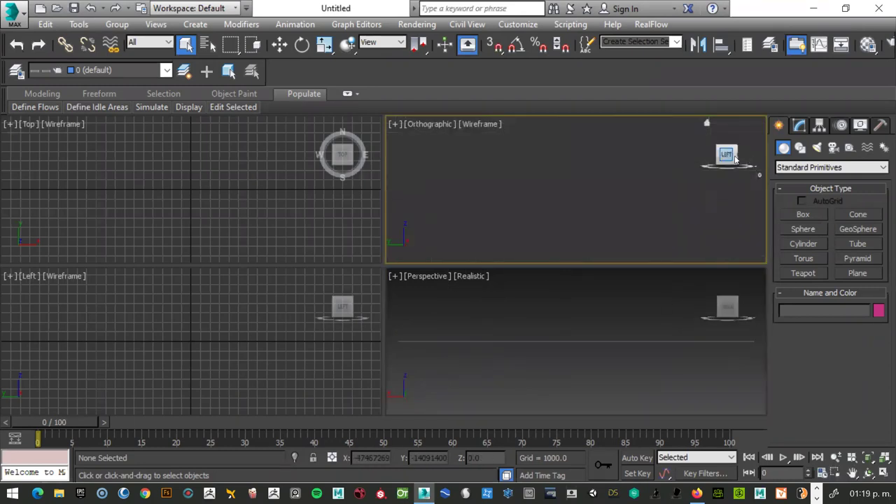
{"action": "left_click", "coordinate": [345, 163]}
{"action": "left_click", "coordinate": [343, 160]}
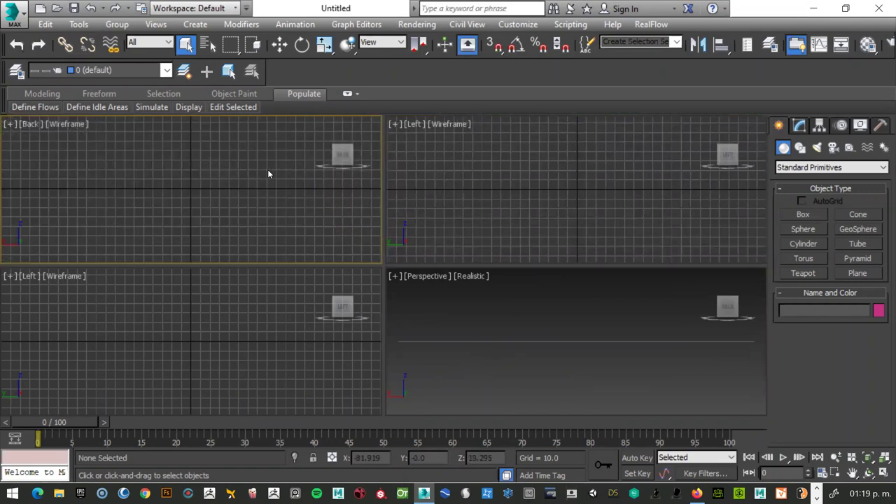
{"action": "key", "text": "t"}
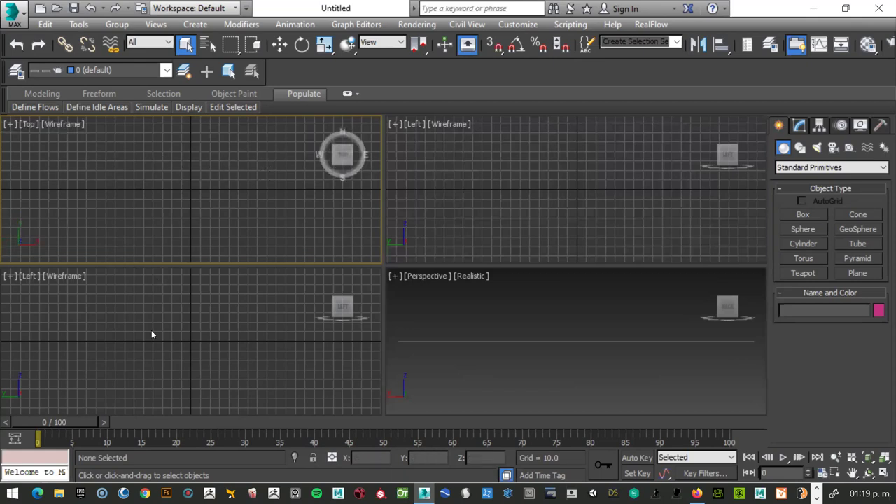
Step: Restore the Front and Left views with F and L, then orbit Perspective to an angled grid view
{"action": "left_click", "coordinate": [150, 328]}
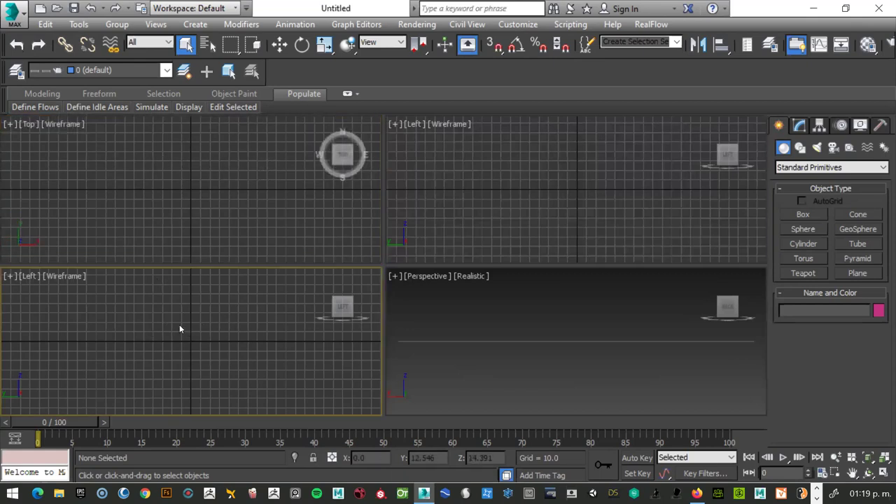
{"action": "key", "text": "f"}
{"action": "left_click", "coordinate": [432, 219]}
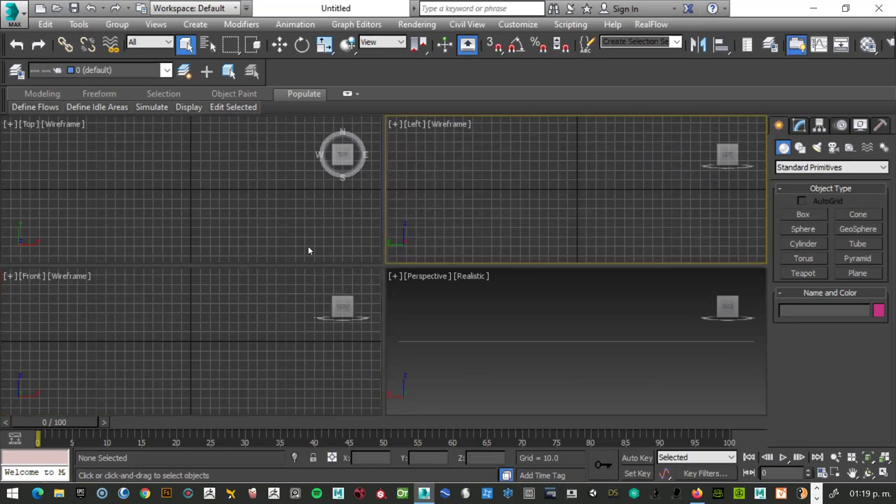
{"action": "left_click", "coordinate": [185, 312]}
{"action": "key", "text": "l"}
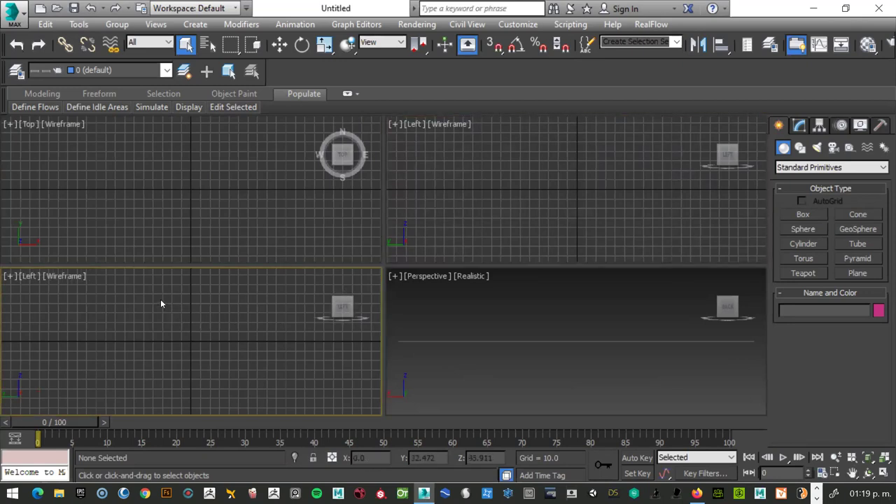
{"action": "left_click", "coordinate": [423, 219]}
{"action": "key", "text": "f"}
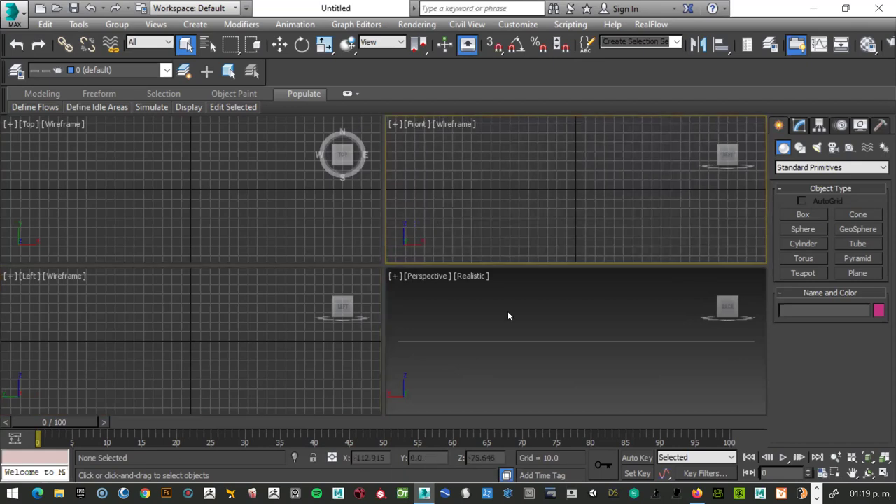
{"action": "left_click", "coordinate": [492, 312]}
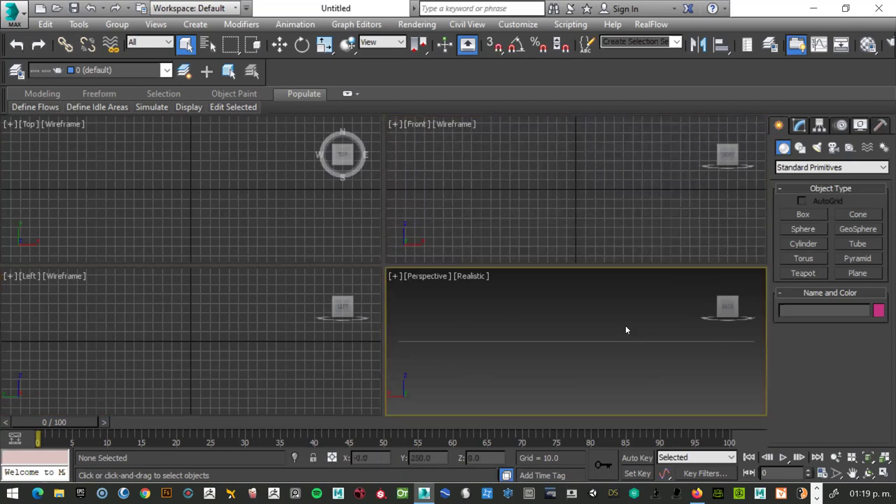
{"action": "mouse_move", "coordinate": [728, 306]}
{"action": "left_mouse_down"}
{"action": "mouse_move", "coordinate": [693, 315]}
{"action": "mouse_move", "coordinate": [724, 315]}
{"action": "left_mouse_up"}
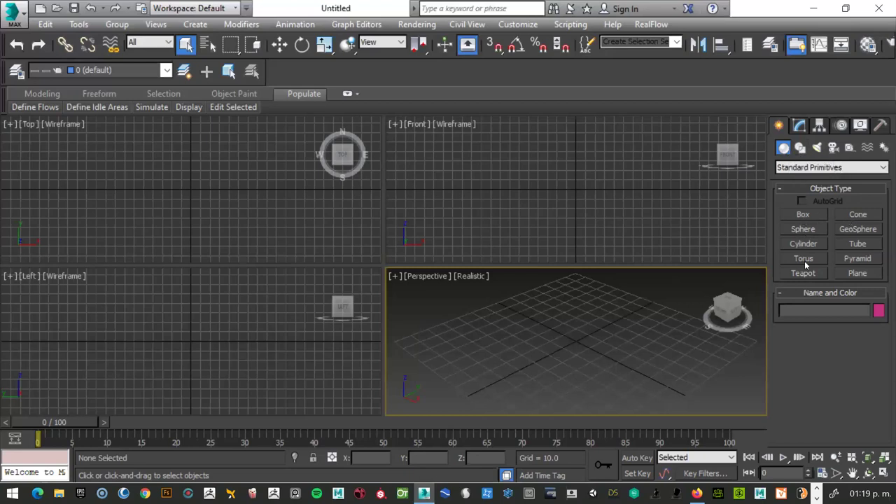
Step: Browse the Extended Primitives, Compound Objects and Particle Systems categories in the Create panel
{"action": "left_click", "coordinate": [789, 169]}
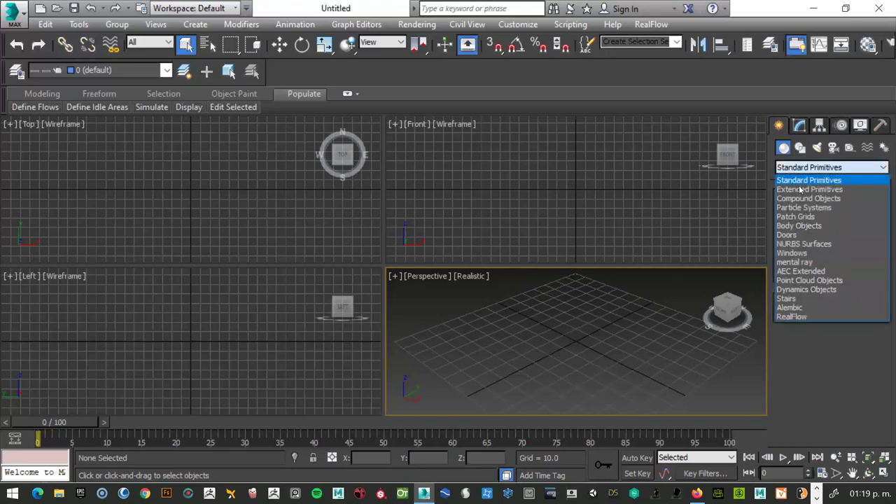
{"action": "left_click", "coordinate": [808, 180]}
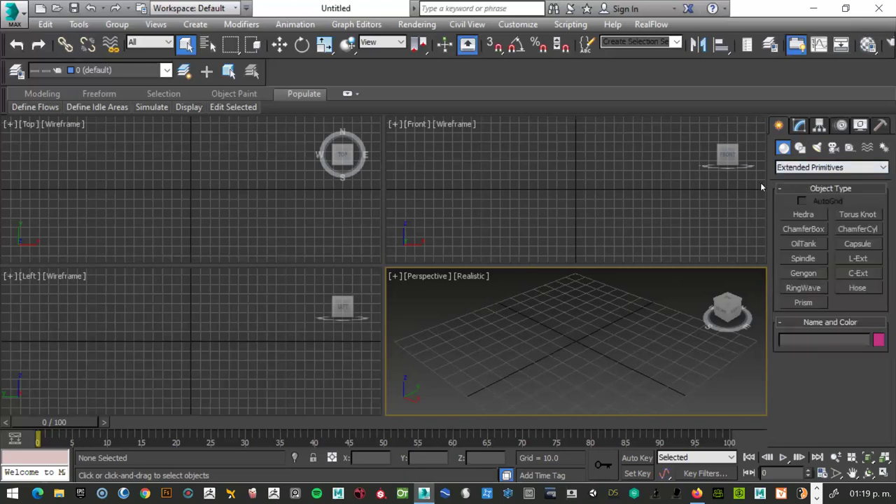
{"action": "left_click", "coordinate": [843, 169]}
{"action": "left_click", "coordinate": [818, 198]}
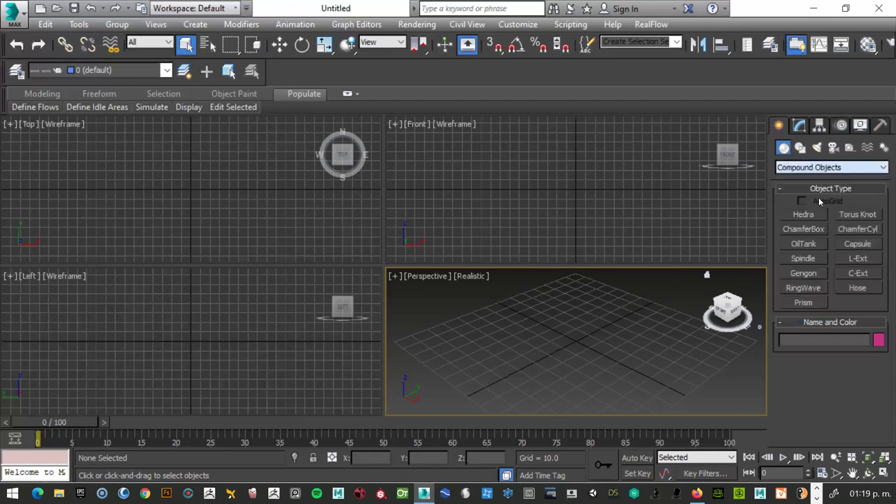
{"action": "left_click", "coordinate": [826, 168]}
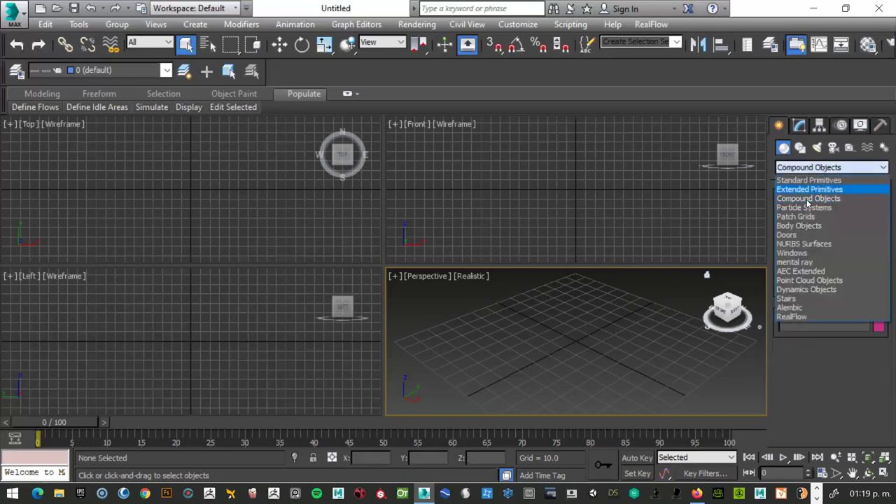
{"action": "left_click", "coordinate": [809, 199]}
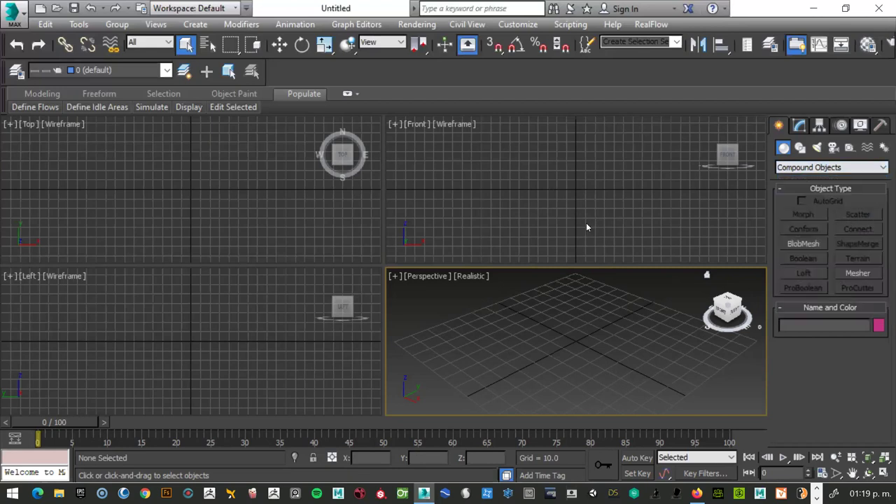
{"action": "left_click", "coordinate": [802, 169]}
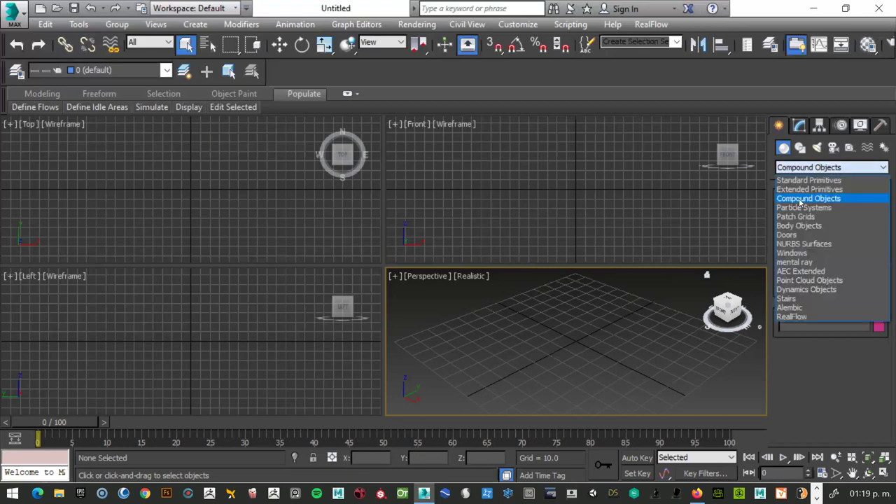
{"action": "left_click", "coordinate": [800, 207]}
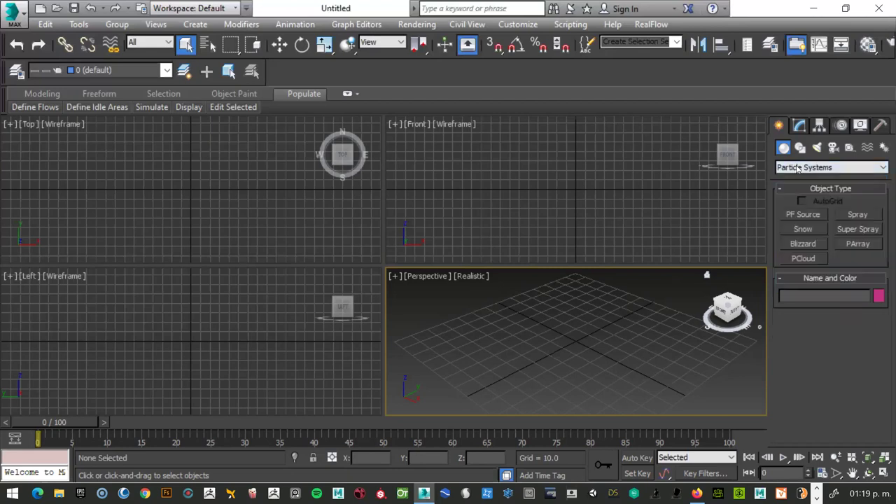
Step: Look through Patch Grids and Body Objects, then choose the Doors category
{"action": "left_click", "coordinate": [799, 169]}
{"action": "left_click", "coordinate": [796, 217]}
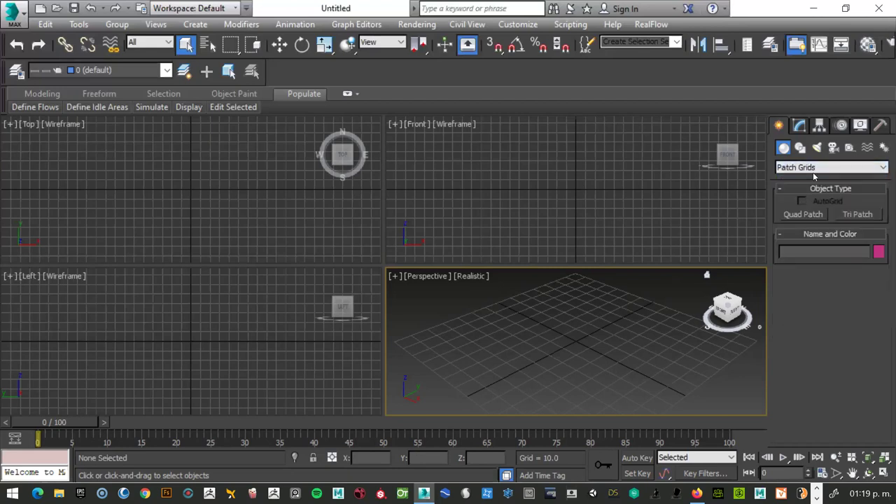
{"action": "left_click", "coordinate": [799, 170]}
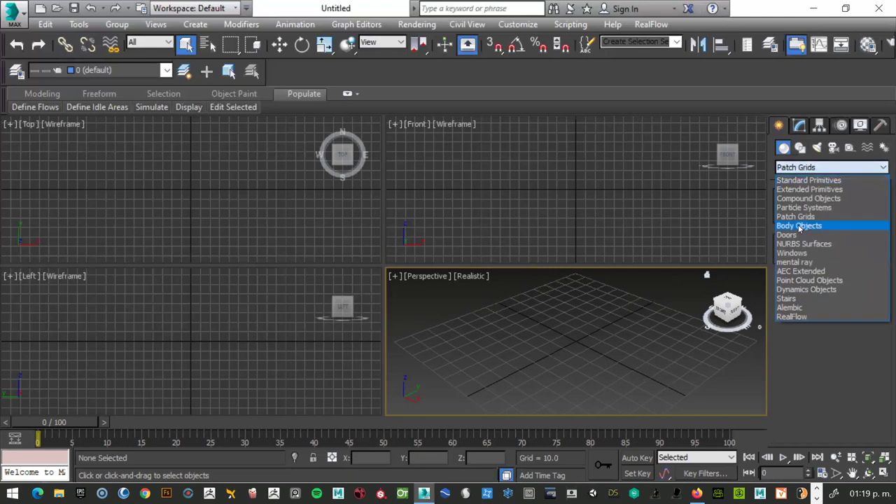
{"action": "left_click", "coordinate": [799, 226]}
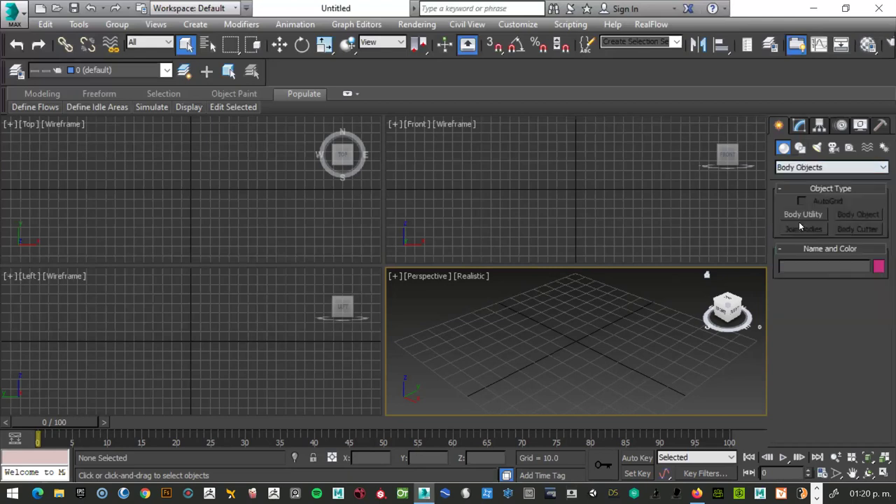
{"action": "left_click", "coordinate": [797, 170]}
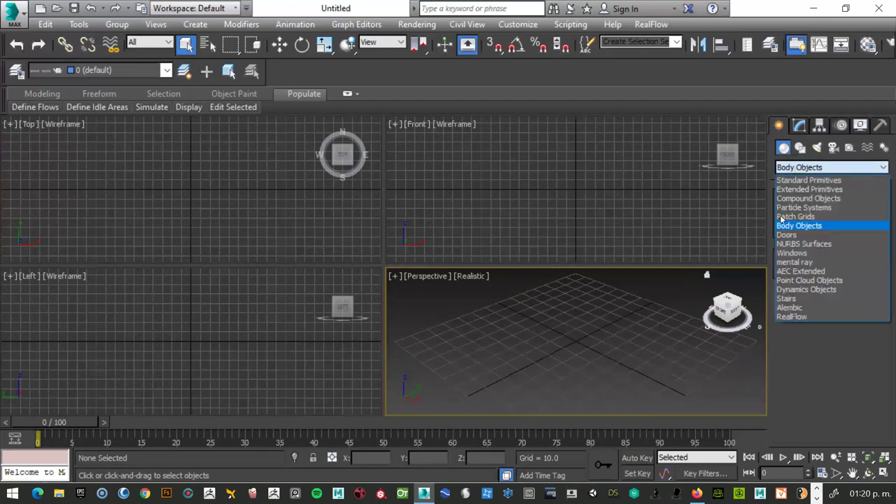
{"action": "left_click", "coordinate": [789, 237]}
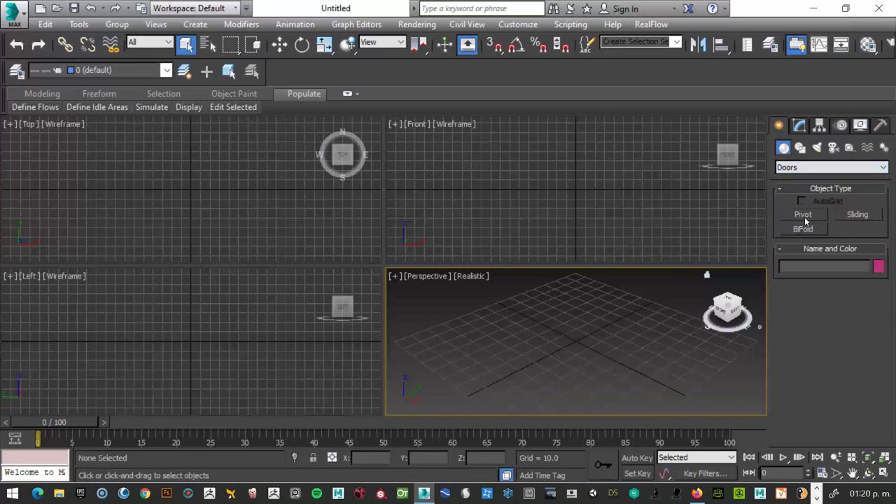
Step: Create PivotDoor001 about 128.413 tall, 49.065 wide and 13.476 deep, and show its parameters
{"action": "left_click", "coordinate": [805, 214]}
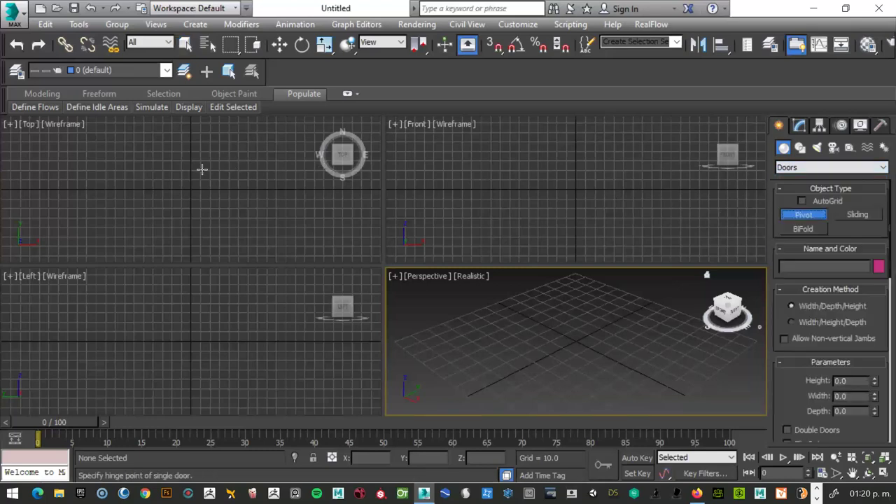
{"action": "left_click_drag", "start_coordinate": [151, 168], "coordinate": [198, 180]}
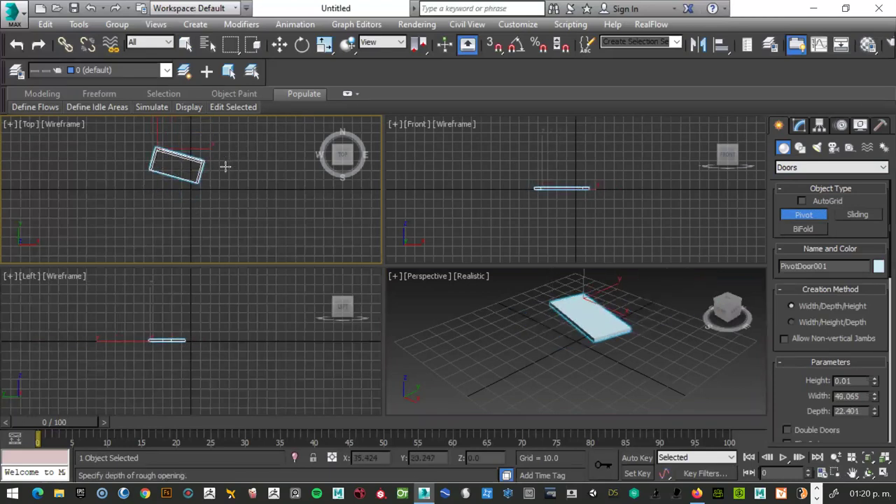
{"action": "left_click", "coordinate": [221, 175]}
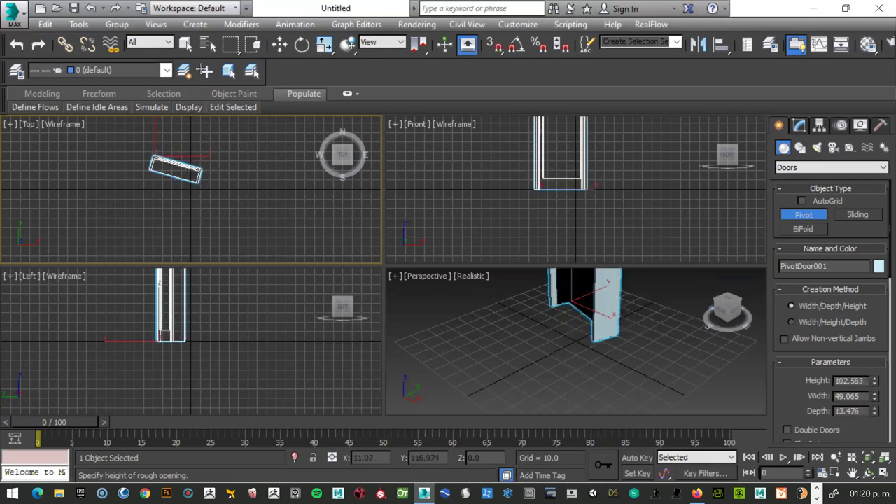
{"action": "left_click", "coordinate": [199, 56]}
{"action": "scroll", "coordinate": [576, 388], "scroll_direction": "down", "scroll_amount": 2}
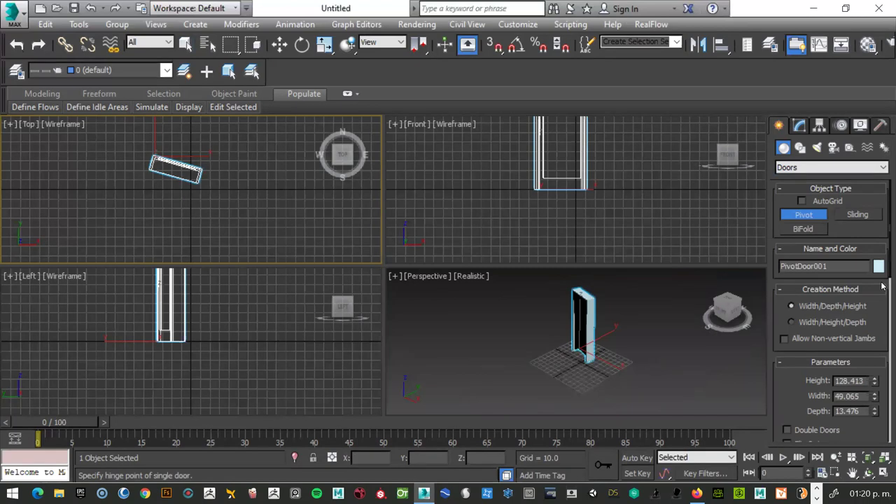
{"action": "left_click", "coordinate": [800, 126]}
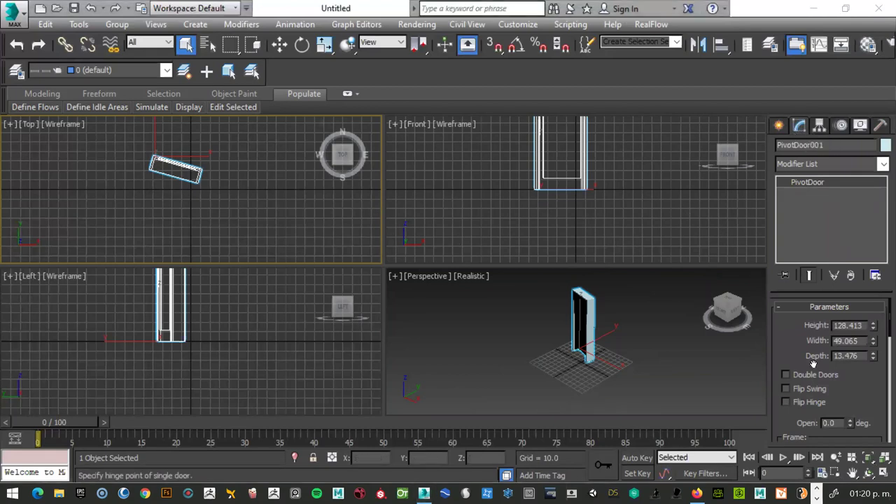
Step: Make the pivot door a double door and switch the Perspective view to shaded display
{"action": "left_click", "coordinate": [785, 375]}
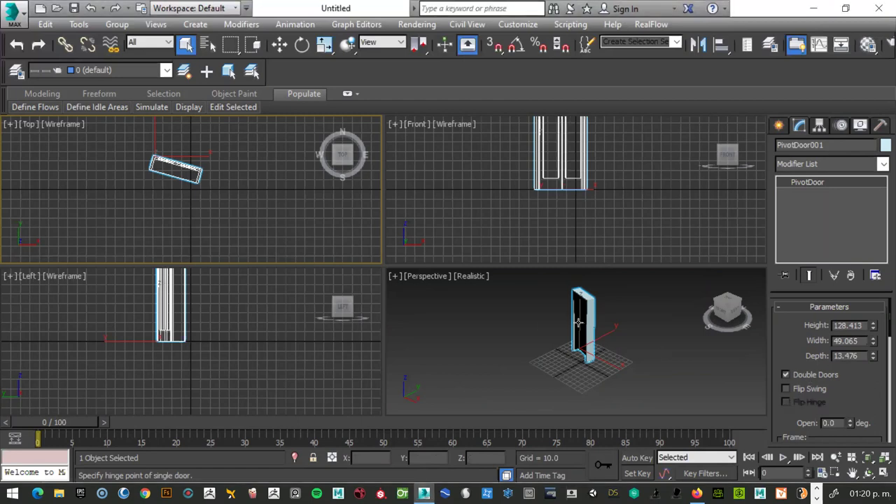
{"action": "scroll", "coordinate": [579, 322], "scroll_direction": "up", "scroll_amount": 3}
{"action": "left_click", "coordinate": [726, 313]}
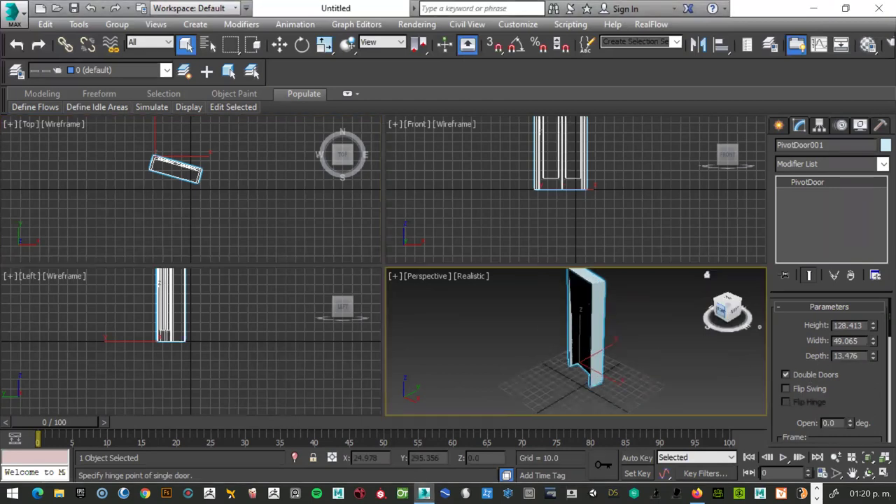
{"action": "middle_click_drag", "start_coordinate": [593, 324], "coordinate": [581, 348], "text": "alt"}
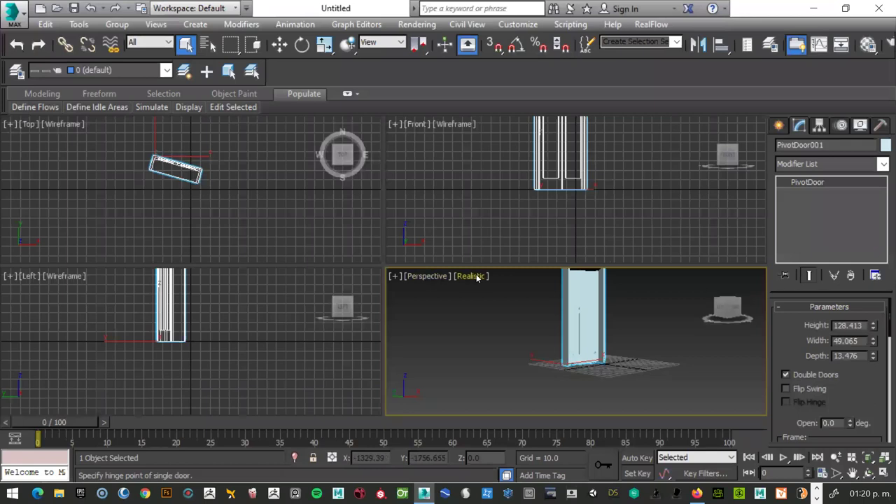
{"action": "mouse_move", "coordinate": [726, 307]}
{"action": "left_mouse_down"}
{"action": "mouse_move", "coordinate": [739, 305]}
{"action": "mouse_move", "coordinate": [732, 309]}
{"action": "left_mouse_up"}
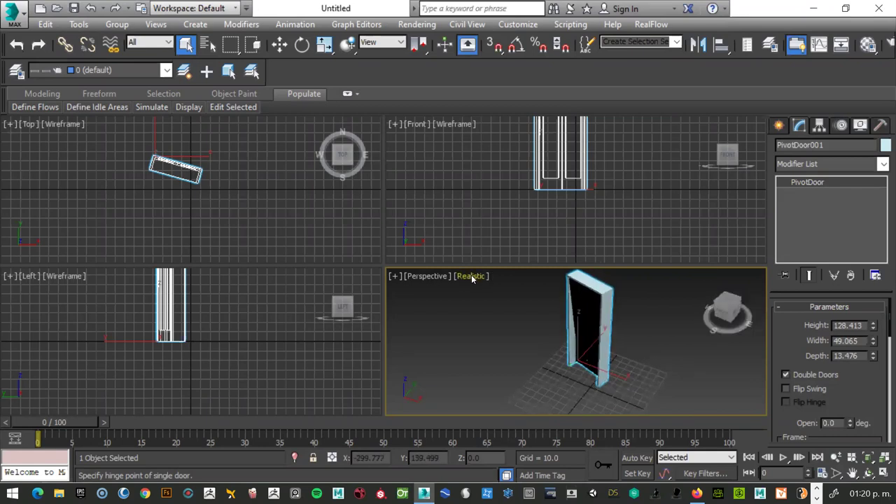
{"action": "left_click", "coordinate": [473, 277]}
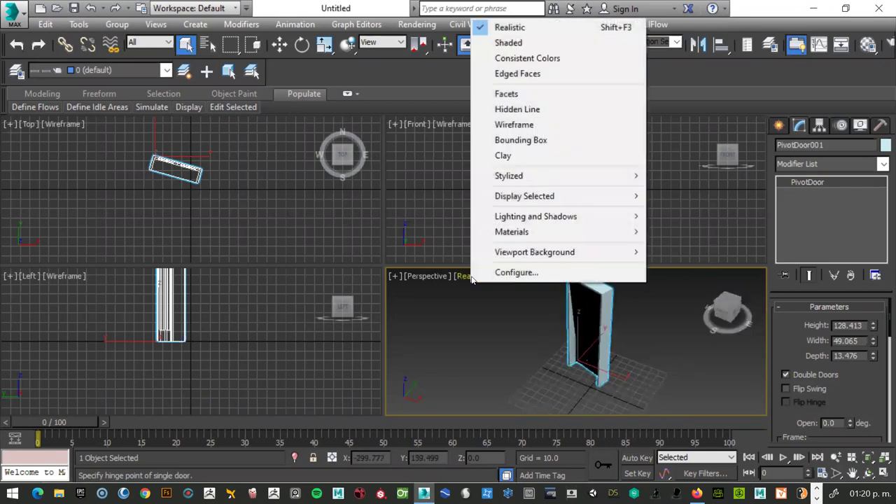
{"action": "left_click", "coordinate": [508, 44]}
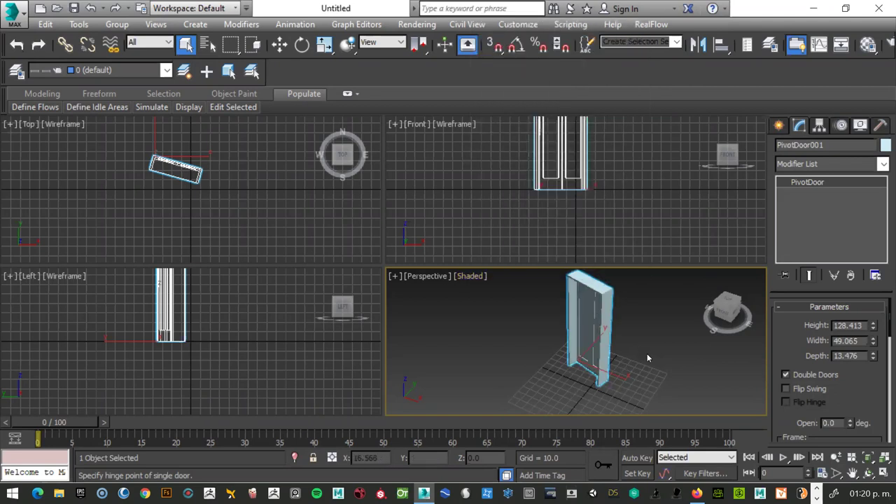
{"action": "mouse_move", "coordinate": [726, 308]}
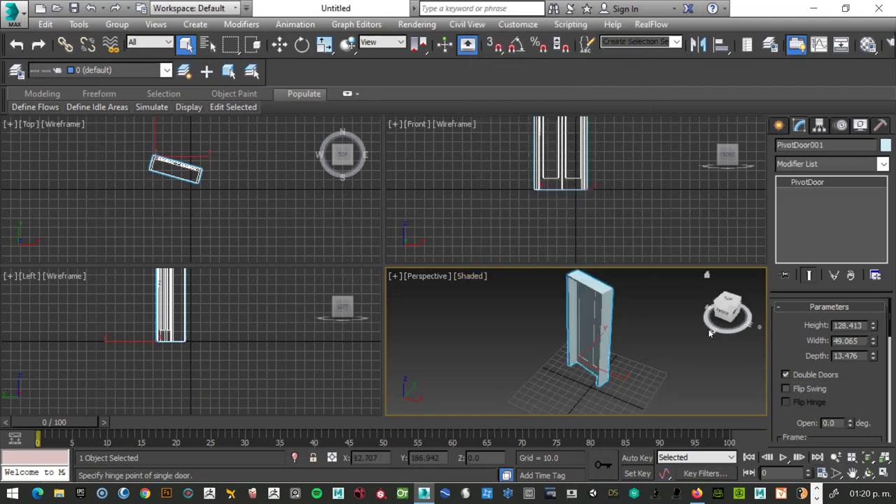
{"action": "left_click", "coordinate": [714, 312]}
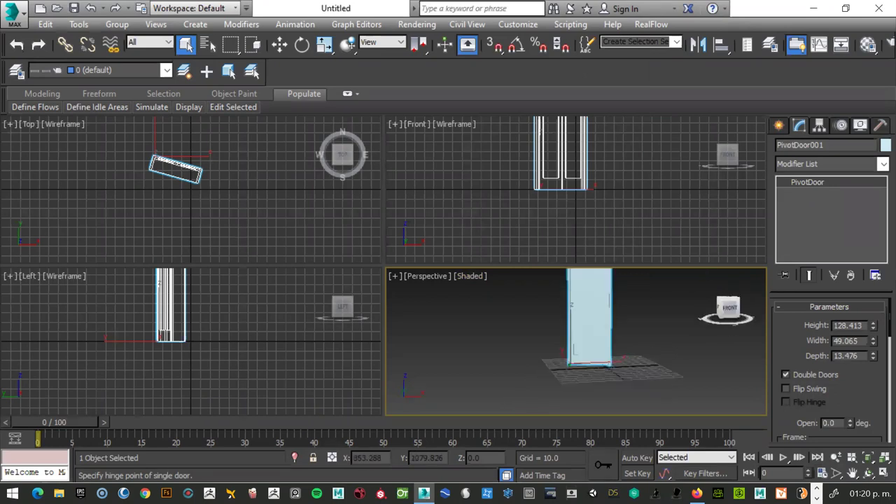
Step: Flip the door swing and resize it to 119.424 tall, 85.373 wide and 15.093 deep
{"action": "left_click", "coordinate": [785, 389]}
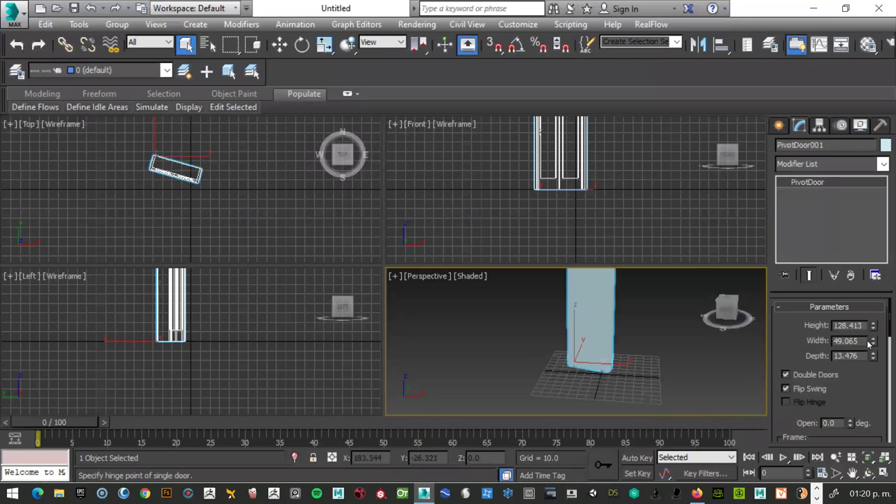
{"action": "mouse_move", "coordinate": [873, 355]}
{"action": "left_mouse_down"}
{"action": "mouse_move", "coordinate": [867, 459]}
{"action": "mouse_move", "coordinate": [845, 346]}
{"action": "mouse_move", "coordinate": [867, 325]}
{"action": "mouse_move", "coordinate": [861, 329]}
{"action": "mouse_move", "coordinate": [865, 280]}
{"action": "mouse_move", "coordinate": [867, 317]}
{"action": "left_mouse_up"}
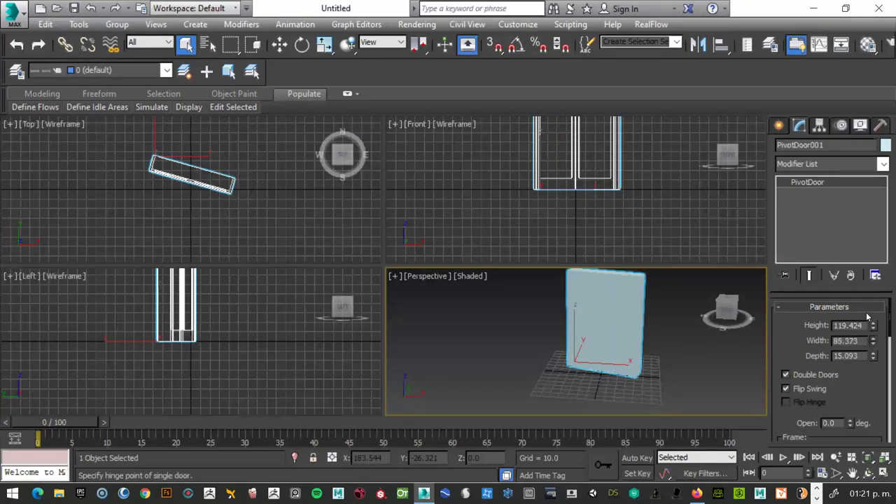
{"action": "scroll", "coordinate": [855, 391], "scroll_direction": "down", "scroll_amount": 1}
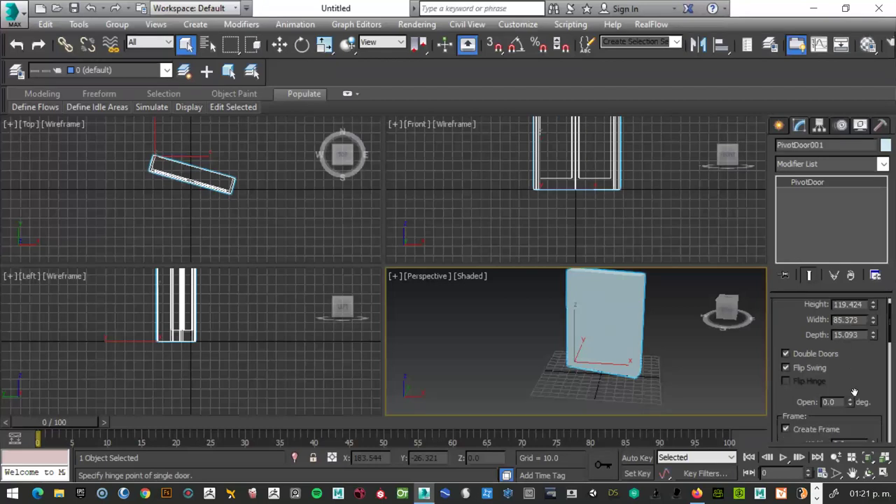
{"action": "scroll", "coordinate": [852, 387], "scroll_direction": "down", "scroll_amount": 2}
{"action": "scroll", "coordinate": [850, 371], "scroll_direction": "up", "scroll_amount": 1}
Step: Swing both door leaves open to 115 degrees
{"action": "mouse_move", "coordinate": [853, 384]}
{"action": "left_mouse_down"}
{"action": "mouse_move", "coordinate": [828, 206]}
{"action": "mouse_move", "coordinate": [803, 430]}
{"action": "mouse_move", "coordinate": [798, 220]}
{"action": "left_mouse_up"}
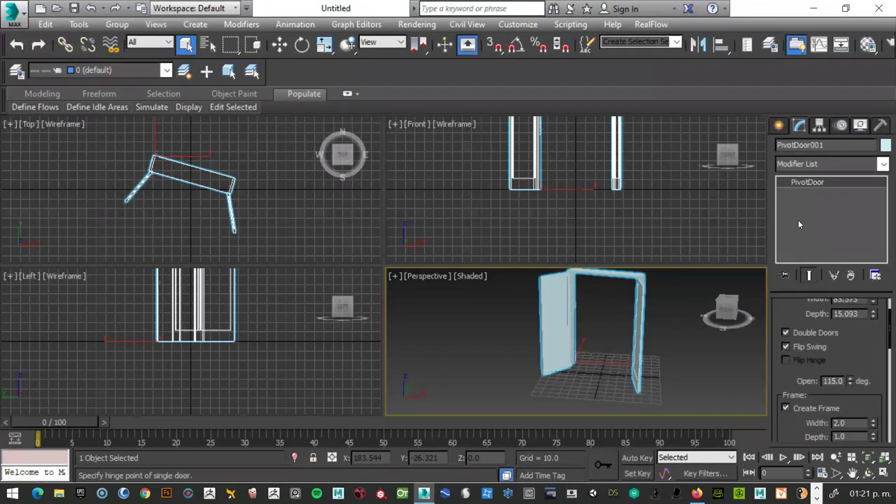
{"action": "scroll", "coordinate": [874, 402], "scroll_direction": "down", "scroll_amount": 2}
{"action": "scroll", "coordinate": [873, 402], "scroll_direction": "down", "scroll_amount": 3}
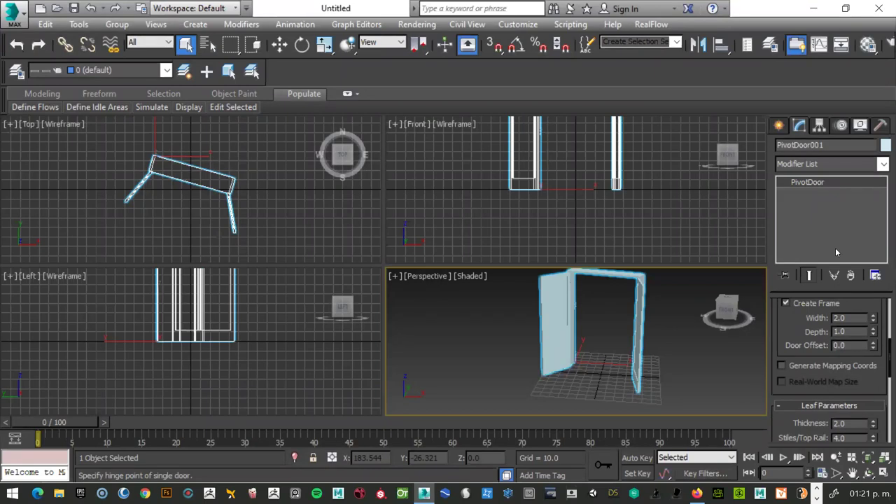
{"action": "scroll", "coordinate": [833, 336], "scroll_direction": "up", "scroll_amount": 3}
{"action": "left_click", "coordinate": [832, 164]}
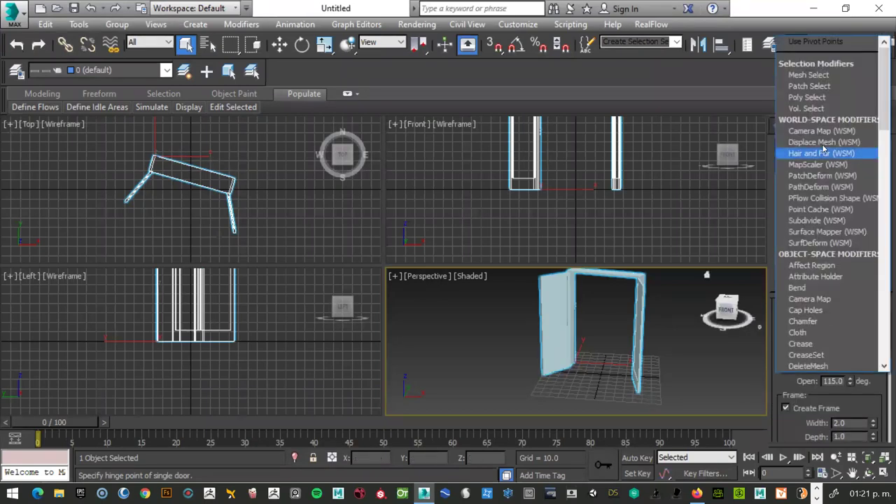
{"action": "key", "text": "Escape"}
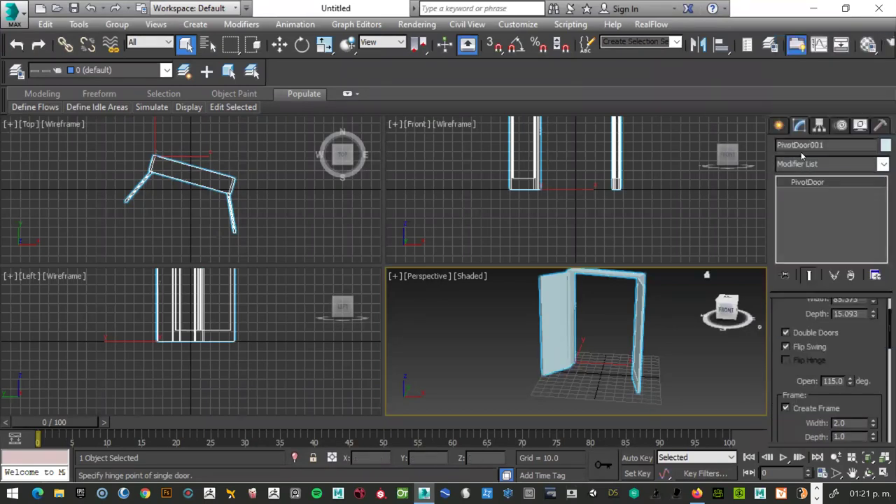
{"action": "left_click", "coordinate": [779, 125]}
Step: Draw StraightStair001 beside the double door by dragging its length, then setting width and height
{"action": "left_click", "coordinate": [796, 169]}
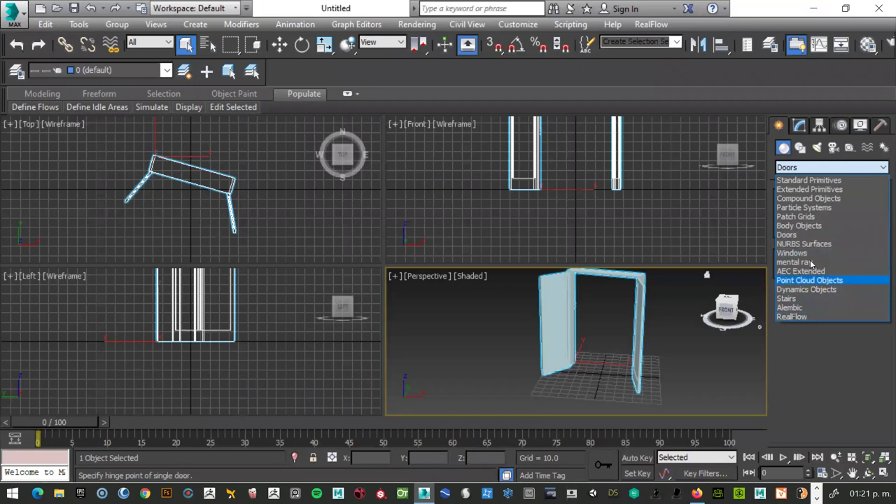
{"action": "left_click", "coordinate": [798, 300]}
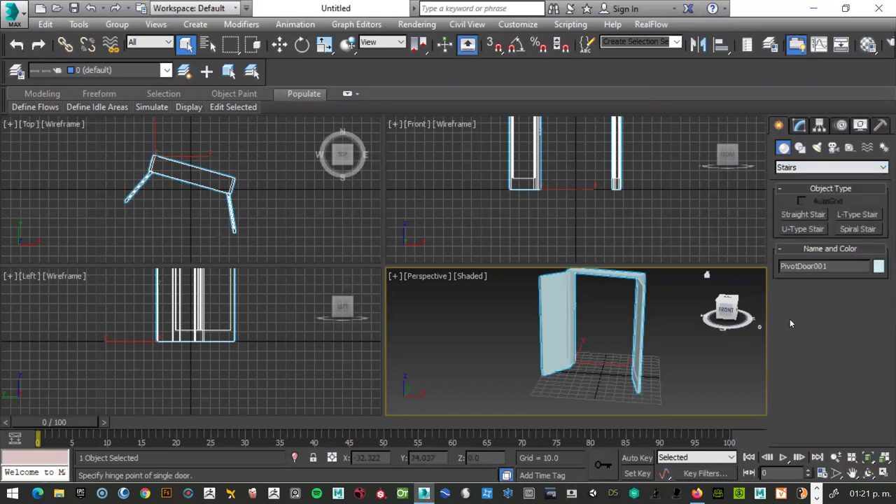
{"action": "left_click", "coordinate": [802, 214]}
{"action": "left_click_drag", "start_coordinate": [492, 364], "coordinate": [536, 378]}
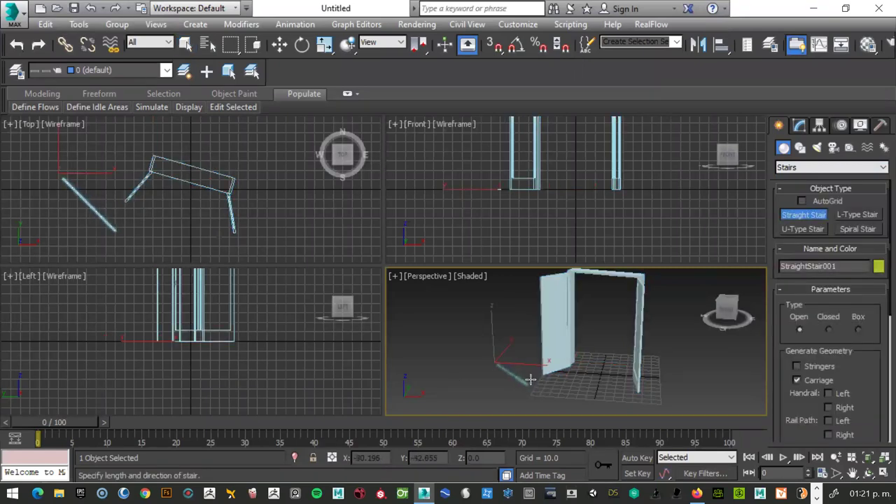
{"action": "left_click", "coordinate": [521, 371]}
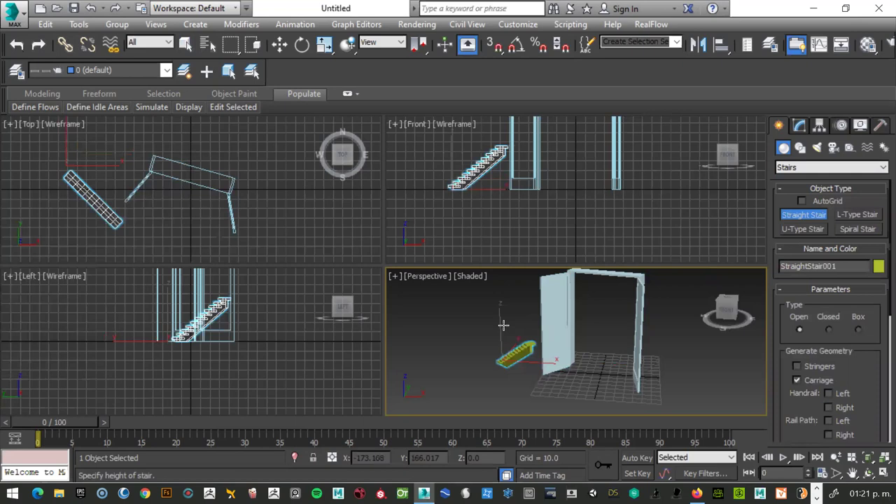
{"action": "left_click", "coordinate": [498, 319]}
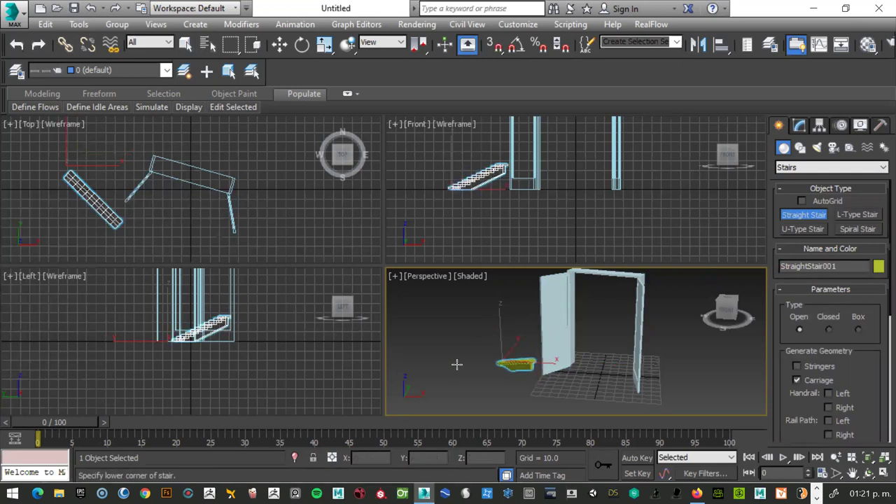
{"action": "scroll", "coordinate": [498, 361], "scroll_direction": "up", "scroll_amount": 3}
{"action": "scroll", "coordinate": [502, 362], "scroll_direction": "up", "scroll_amount": 2}
{"action": "scroll", "coordinate": [503, 362], "scroll_direction": "up", "scroll_amount": 1}
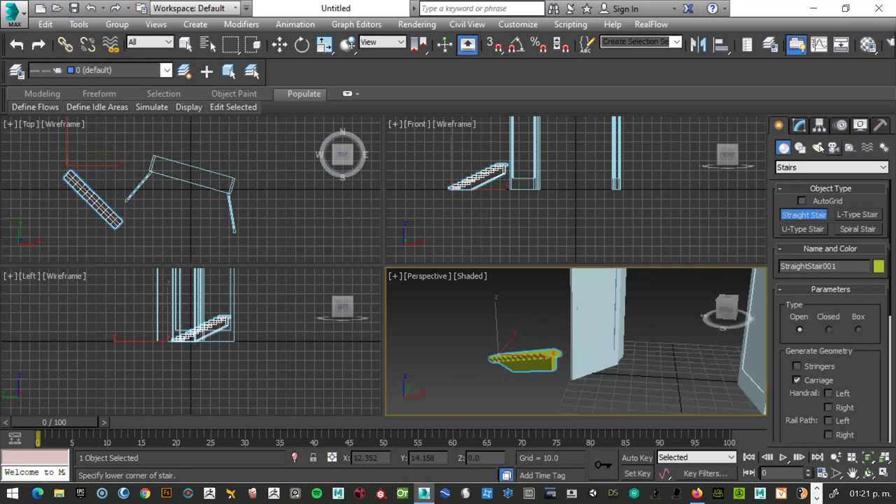
{"action": "left_click", "coordinate": [800, 126]}
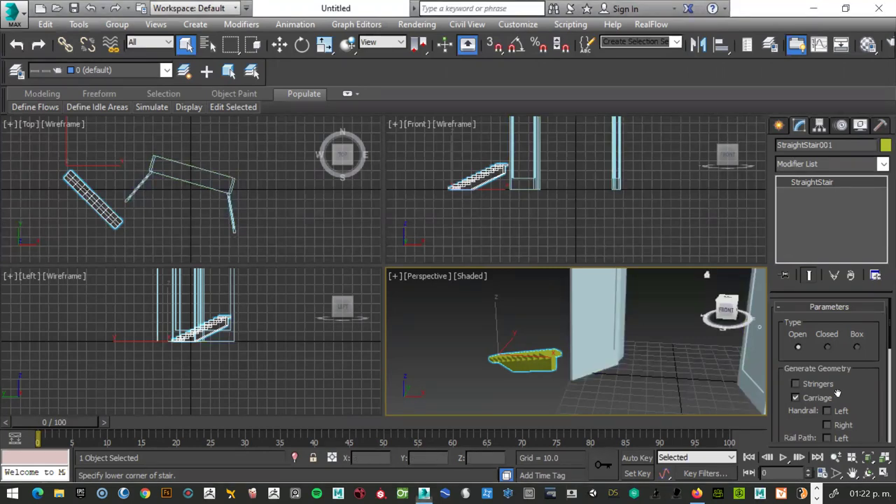
Step: After trying Closed and Box types, add stringers and leave the stair set to Open
{"action": "left_click", "coordinate": [828, 348]}
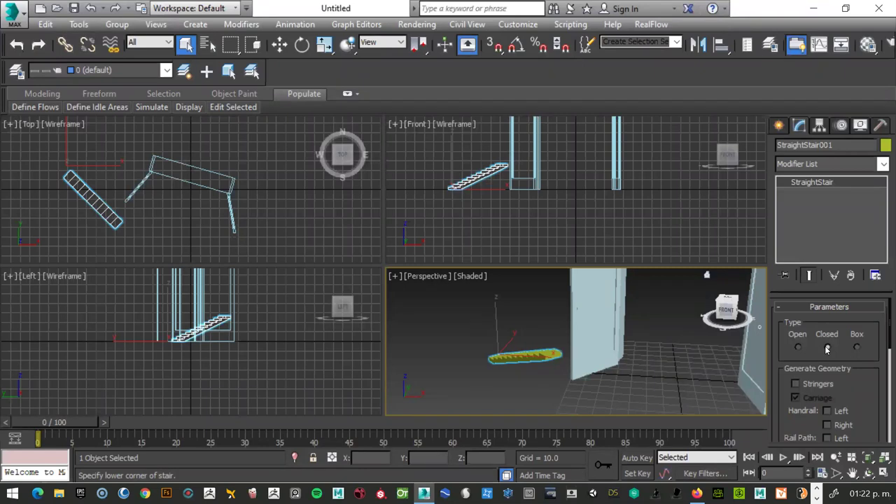
{"action": "left_click", "coordinate": [857, 348]}
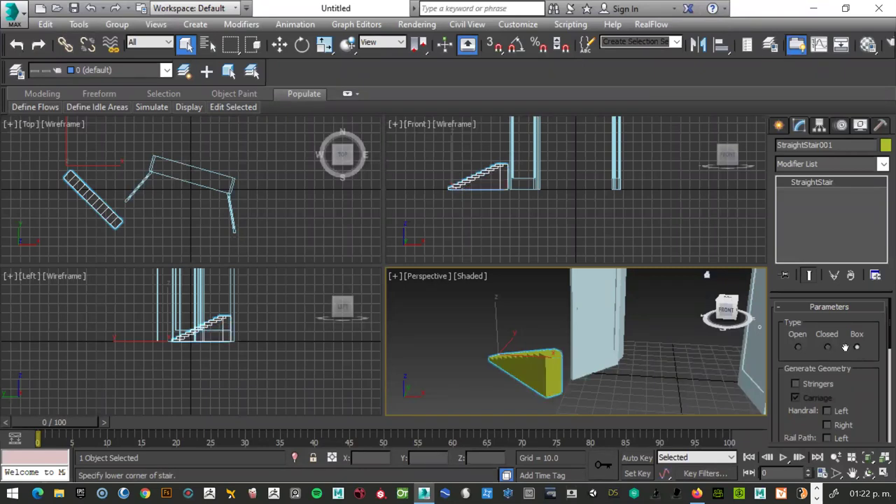
{"action": "left_click", "coordinate": [799, 348]}
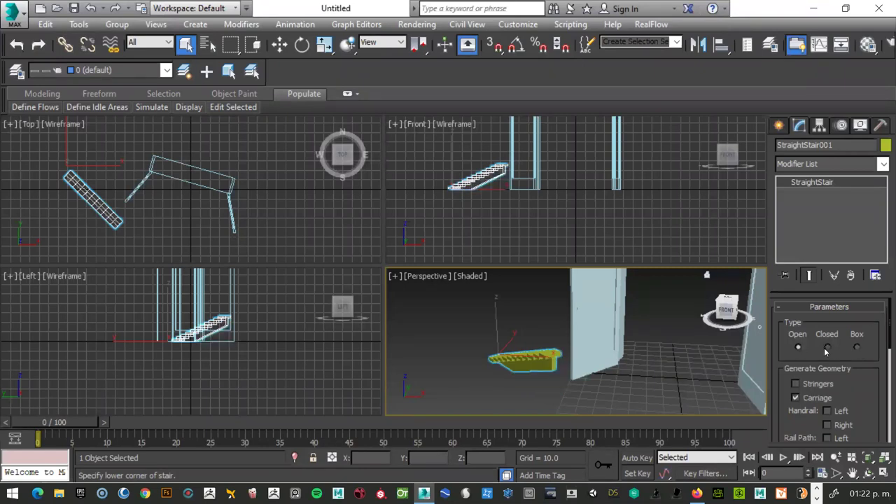
{"action": "left_click", "coordinate": [826, 349]}
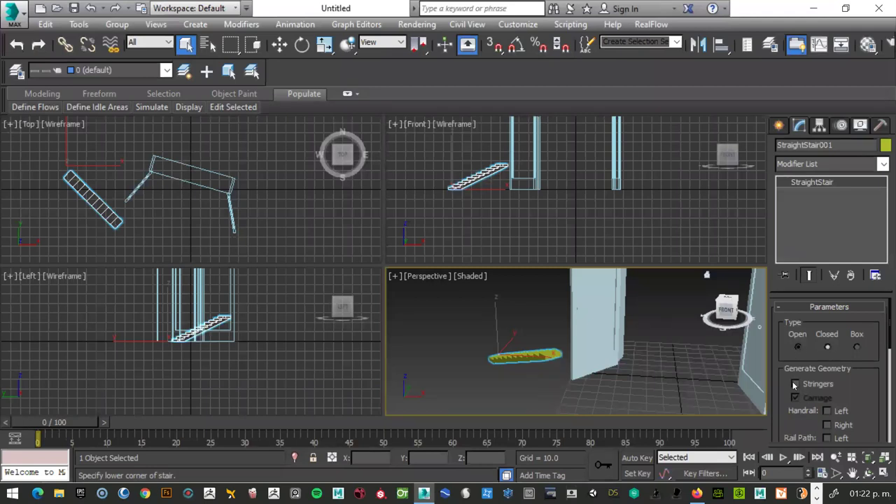
{"action": "left_click", "coordinate": [795, 384]}
{"action": "left_click", "coordinate": [797, 347]}
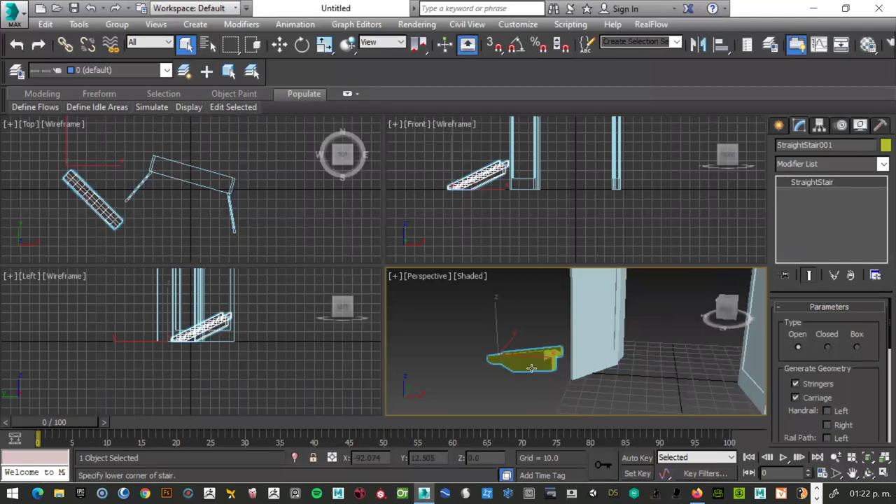
{"action": "left_click", "coordinate": [868, 474]}
{"action": "mouse_move", "coordinate": [557, 381]}
{"action": "left_mouse_down"}
{"action": "mouse_move", "coordinate": [624, 381]}
{"action": "mouse_move", "coordinate": [597, 356]}
{"action": "mouse_move", "coordinate": [526, 367]}
{"action": "left_mouse_up"}
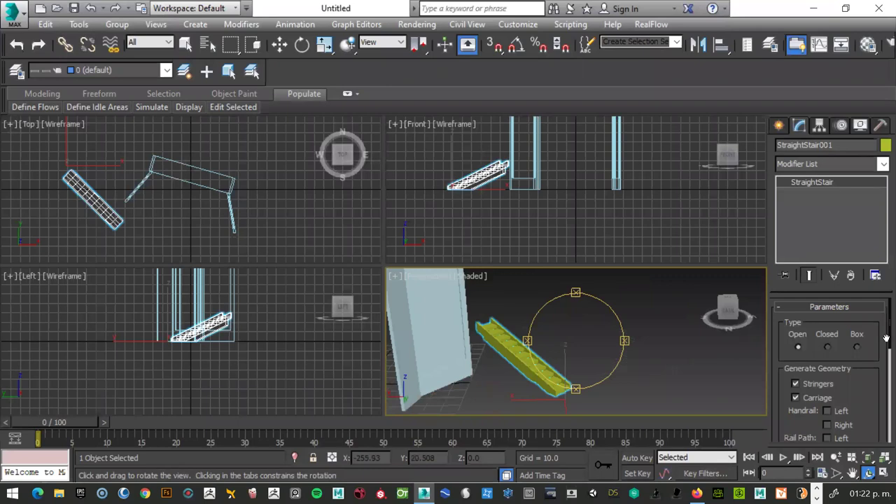
Step: Enable the stair's left and right handrails and rail path
{"action": "scroll", "coordinate": [832, 364], "scroll_direction": "down", "scroll_amount": 1}
{"action": "scroll", "coordinate": [832, 367], "scroll_direction": "down", "scroll_amount": 2}
{"action": "left_click", "coordinate": [827, 368]}
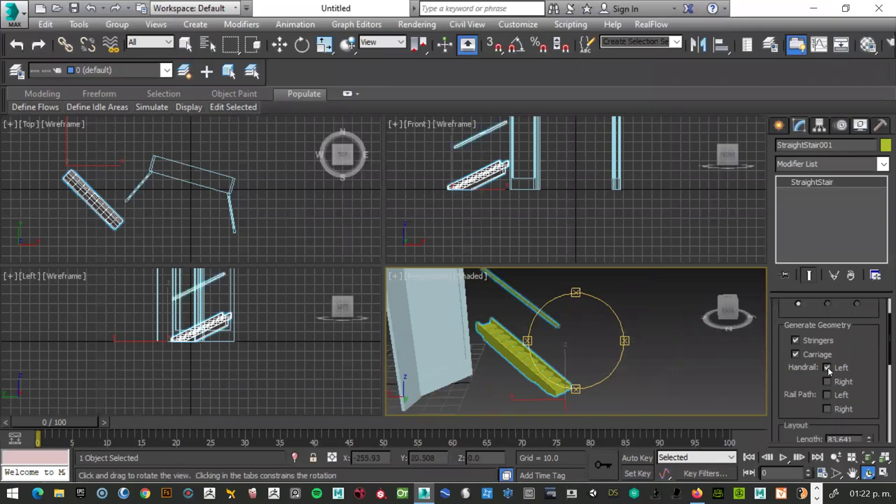
{"action": "left_click", "coordinate": [827, 381]}
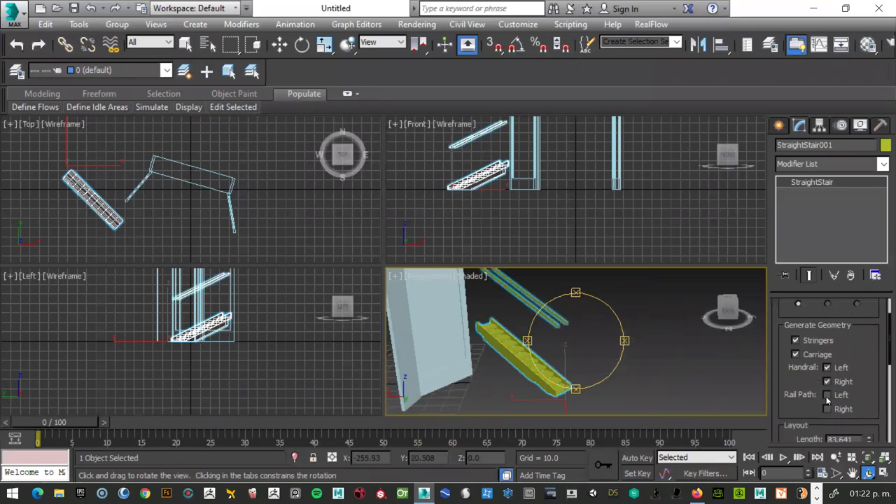
{"action": "left_click", "coordinate": [827, 395]}
Step: Resize the stair to Length 56.876 and Width 56.914
{"action": "scroll", "coordinate": [858, 385], "scroll_direction": "down", "scroll_amount": 3}
{"action": "mouse_move", "coordinate": [869, 378]}
{"action": "left_mouse_down"}
{"action": "mouse_move", "coordinate": [870, 389]}
{"action": "mouse_move", "coordinate": [839, 84]}
{"action": "mouse_move", "coordinate": [839, 95]}
{"action": "left_mouse_up"}
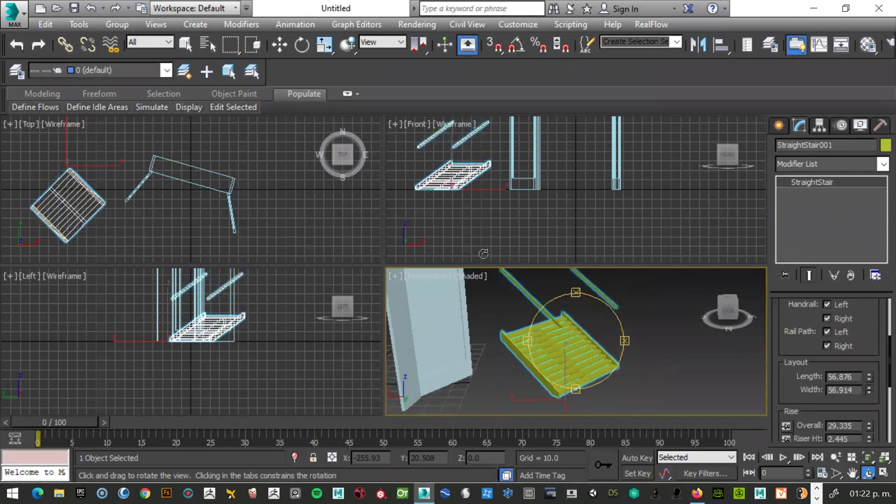
{"action": "mouse_move", "coordinate": [553, 336]}
{"action": "left_mouse_down"}
{"action": "mouse_move", "coordinate": [574, 346]}
{"action": "mouse_move", "coordinate": [537, 363]}
{"action": "left_mouse_up"}
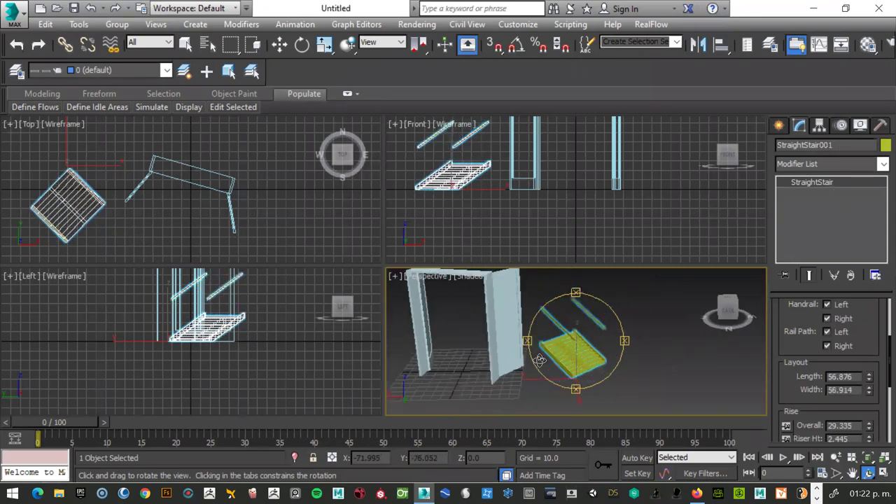
{"action": "key", "text": "ctrl+a"}
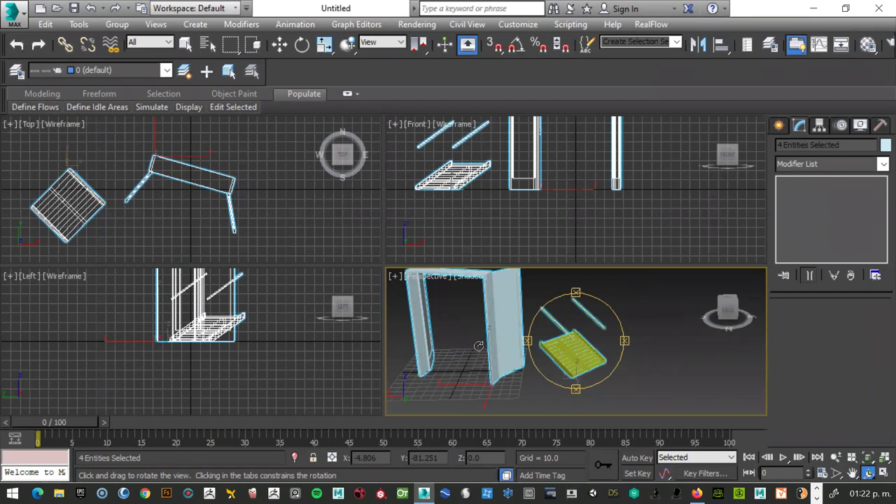
Step: Delete the door, stair and rails and reframe the views on the empty grid
{"action": "key", "text": "Delete"}
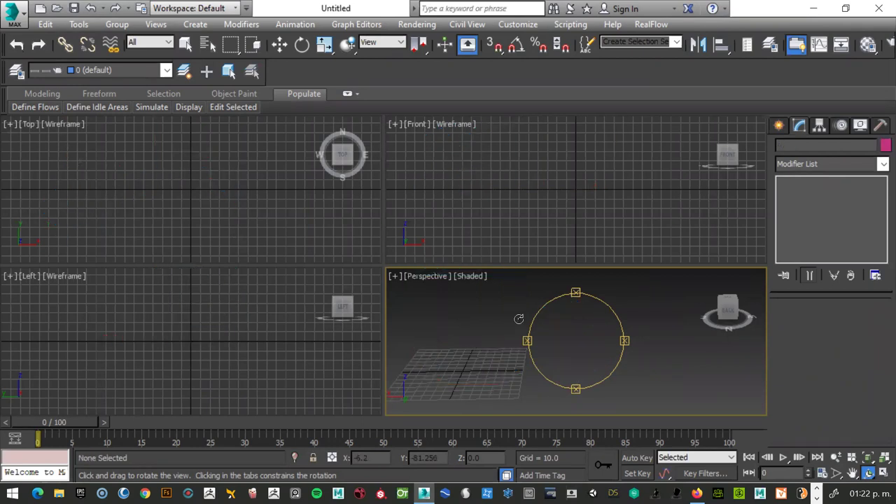
{"action": "key", "text": "q"}
{"action": "key", "text": "z"}
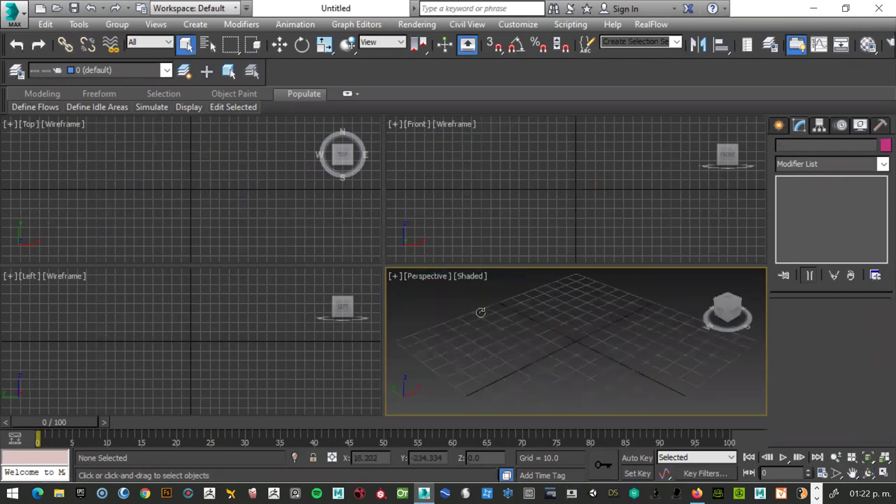
{"action": "left_click", "coordinate": [536, 229]}
{"action": "left_click", "coordinate": [284, 187]}
{"action": "left_click", "coordinate": [203, 327]}
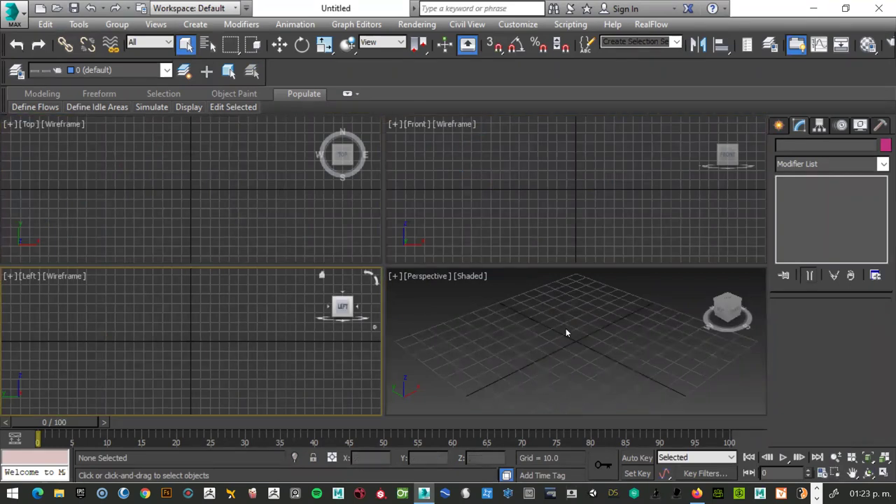
Step: Switch the Create panel to the Standard Primitives category
{"action": "left_click", "coordinate": [779, 125]}
{"action": "left_click", "coordinate": [791, 173]}
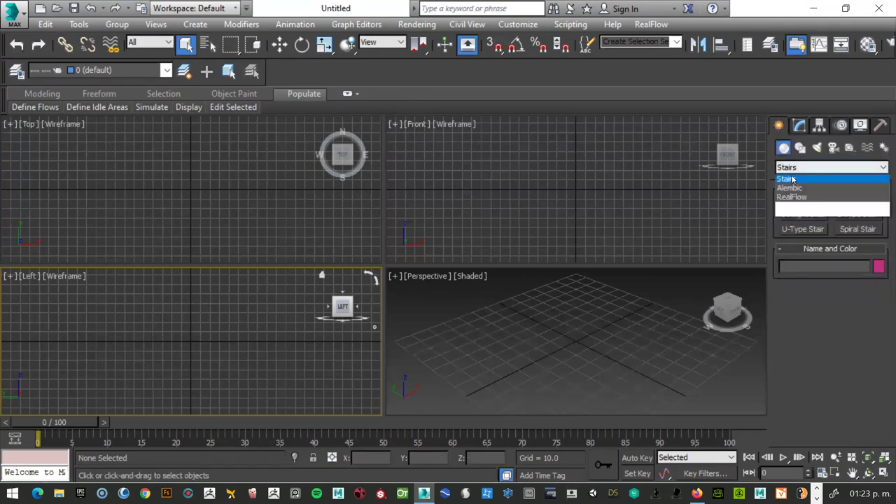
{"action": "left_click", "coordinate": [796, 181]}
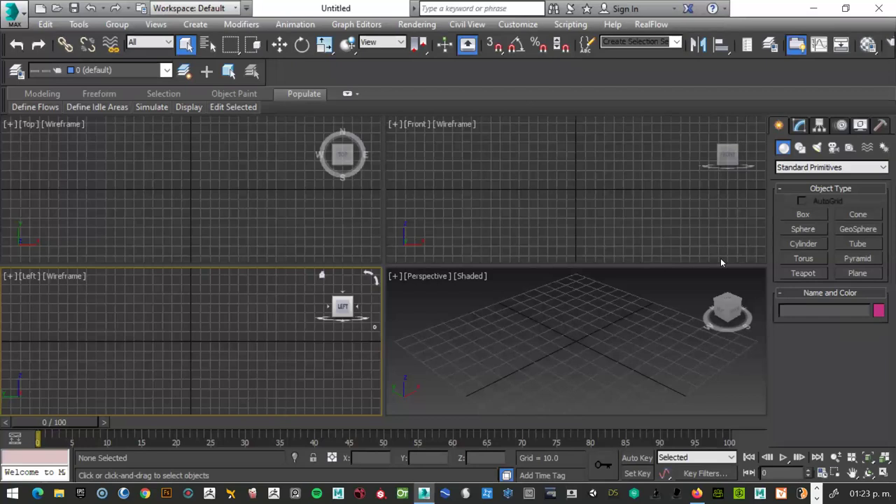
Step: Draw Box001 in the Top view, 104.059 by 208.118 with height -5.166, as the tabletop
{"action": "left_click", "coordinate": [807, 215]}
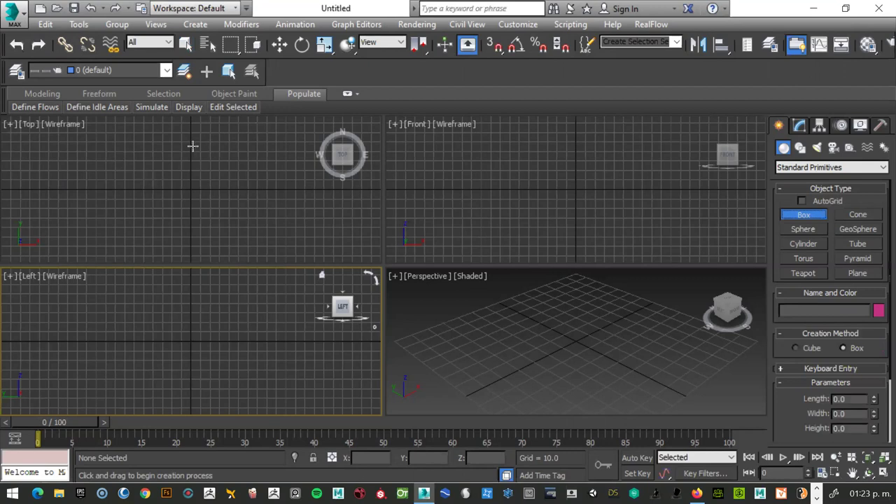
{"action": "left_click_drag", "start_coordinate": [74, 140], "coordinate": [99, 175]}
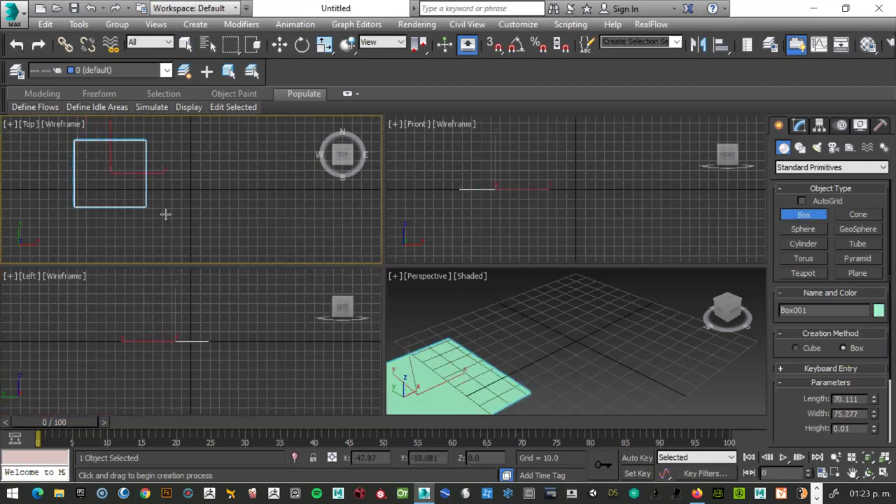
{"action": "left_click_drag", "start_coordinate": [98, 176], "coordinate": [271, 238]}
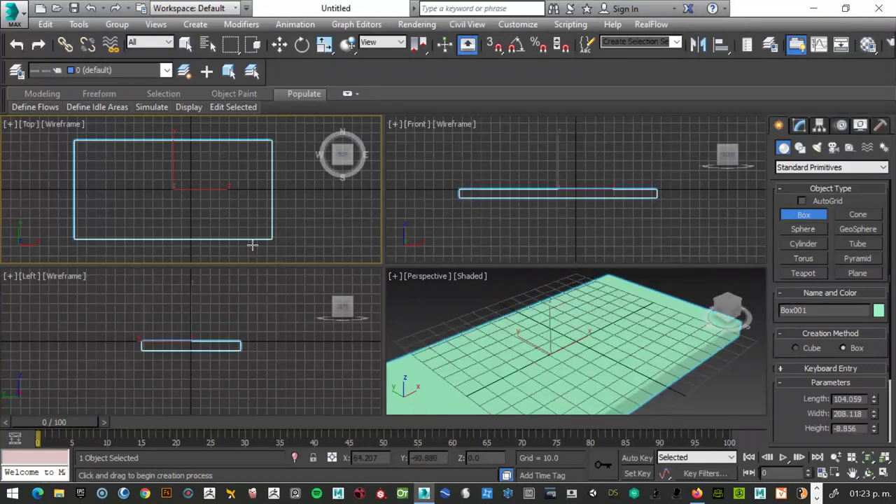
{"action": "left_click", "coordinate": [253, 242]}
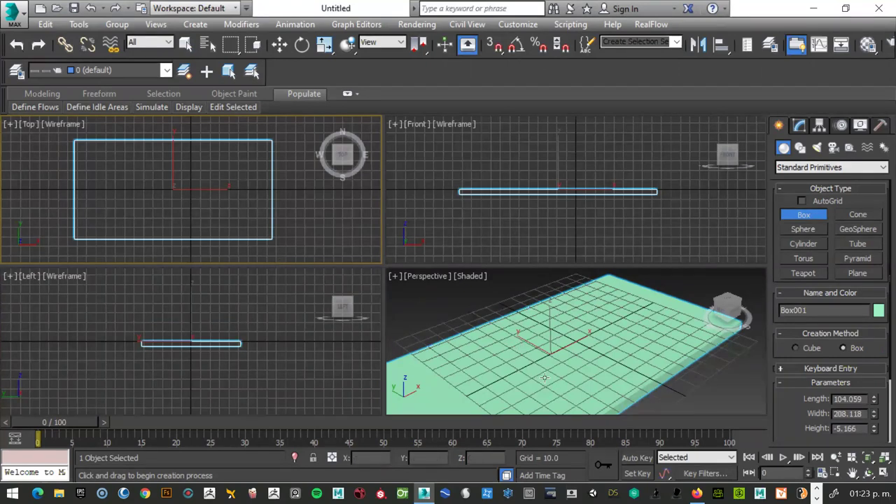
{"action": "scroll", "coordinate": [545, 378], "scroll_direction": "down", "scroll_amount": 4}
{"action": "scroll", "coordinate": [241, 205], "scroll_direction": "down", "scroll_amount": 2}
{"action": "middle_click_drag", "start_coordinate": [241, 205], "coordinate": [238, 205]}
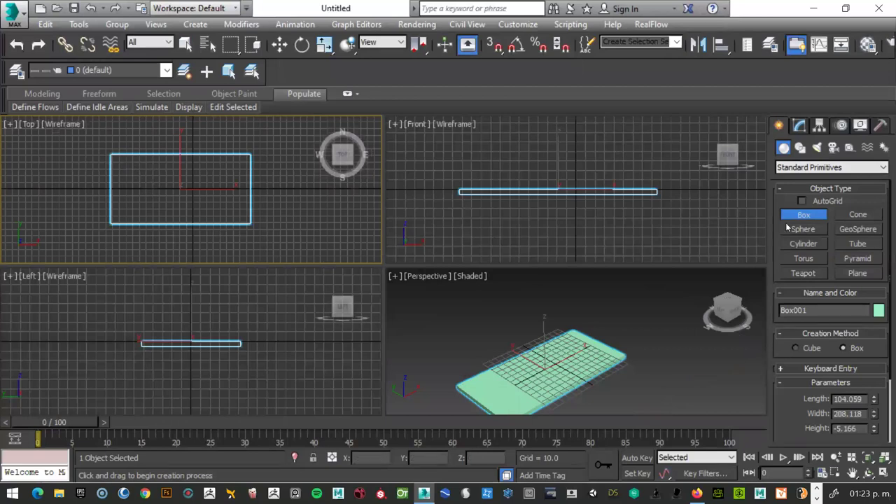
{"action": "right_click", "coordinate": [130, 174]}
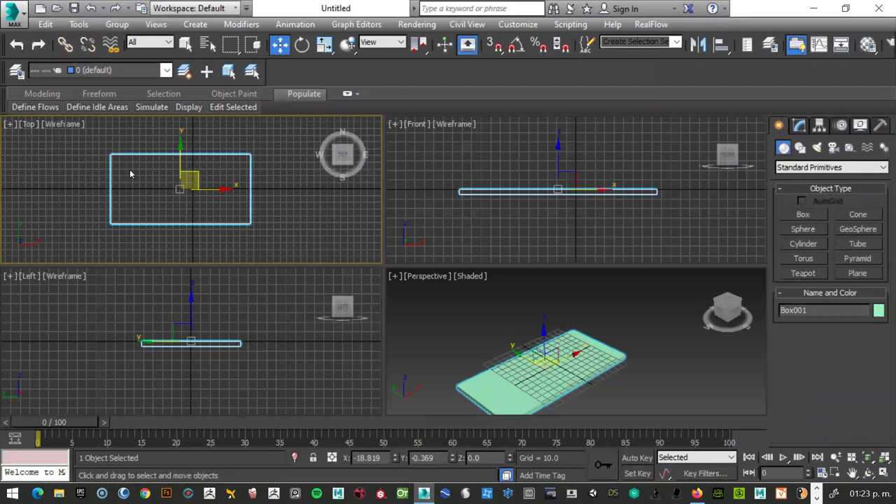
Step: Draw a tall thin leg box under a tabletop corner, lower it, and start copying it along Y
{"action": "left_click", "coordinate": [803, 215]}
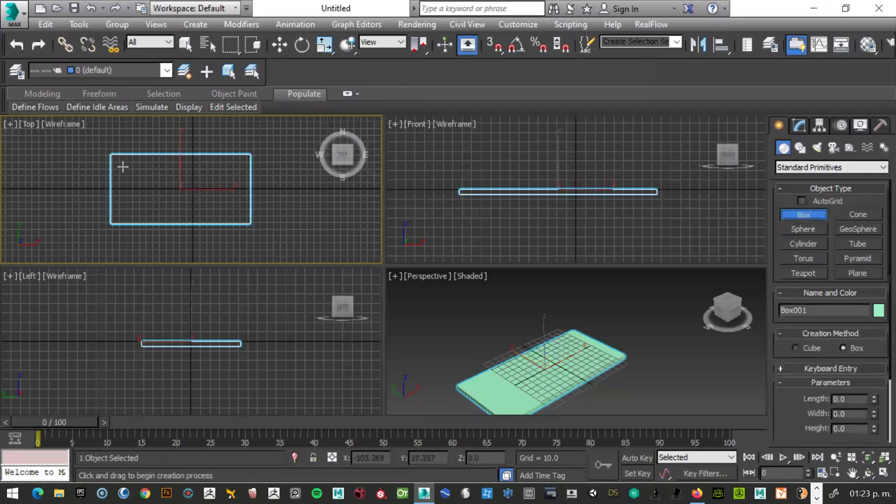
{"action": "left_click_drag", "start_coordinate": [123, 166], "coordinate": [126, 169]}
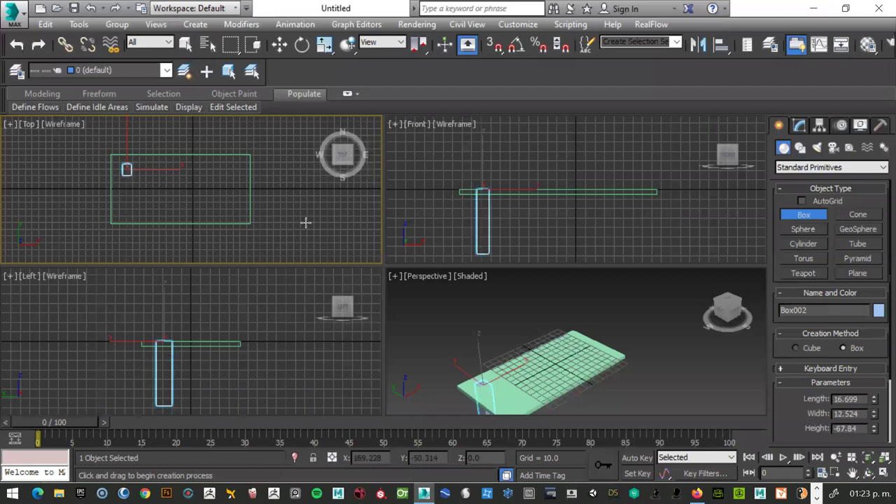
{"action": "key", "text": "w"}
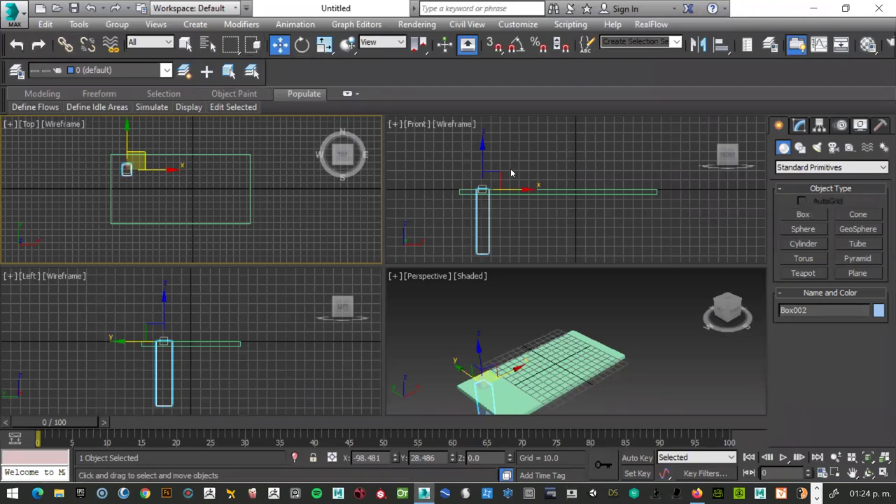
{"action": "left_click", "coordinate": [482, 155]}
{"action": "left_click_drag", "start_coordinate": [482, 155], "coordinate": [483, 157]}
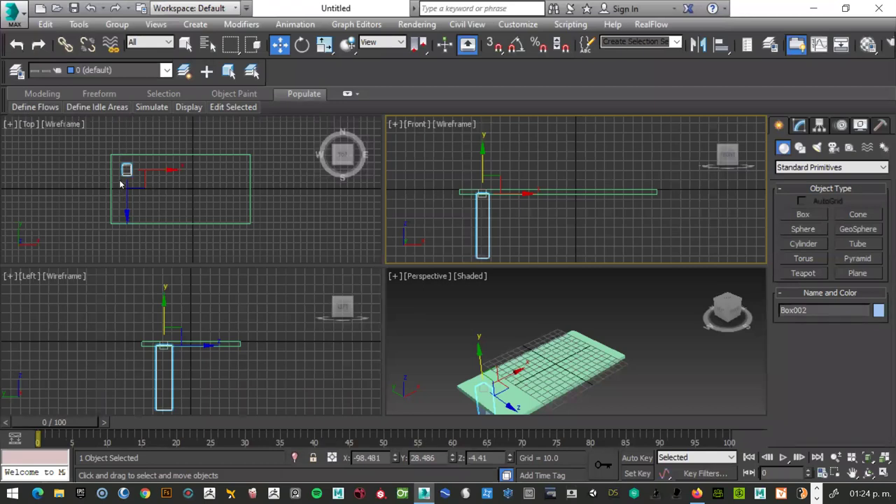
{"action": "left_click", "coordinate": [126, 203]}
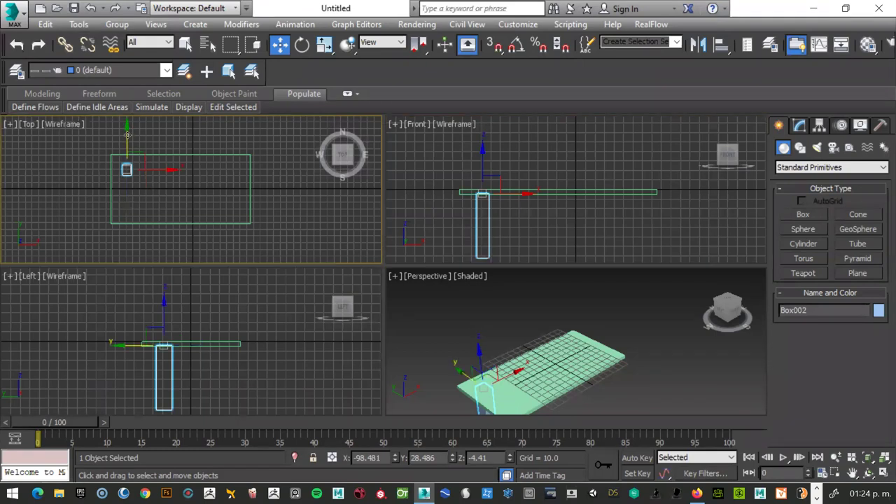
{"action": "left_click_drag", "start_coordinate": [126, 132], "coordinate": [129, 170], "text": "shift"}
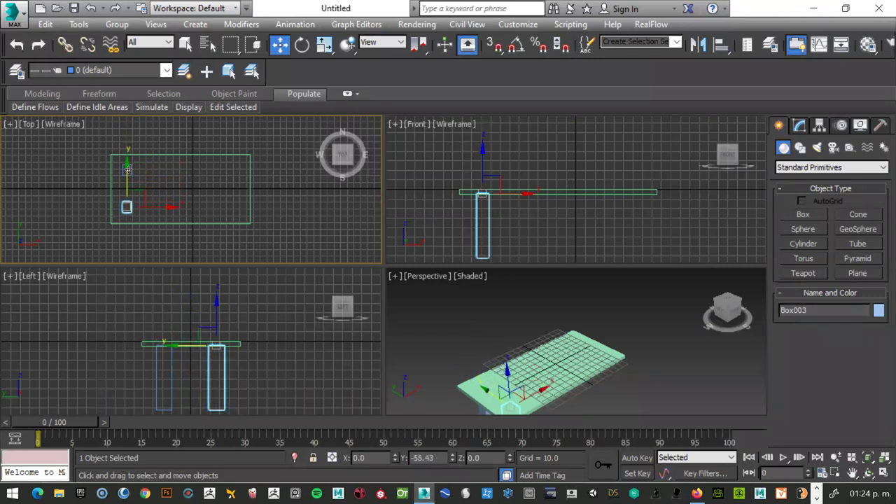
Step: Drop the cloned leg in place so Clone Options offers one copy named Box003
{"action": "left_click_drag", "start_coordinate": [128, 169], "coordinate": [128, 170], "text": "shift"}
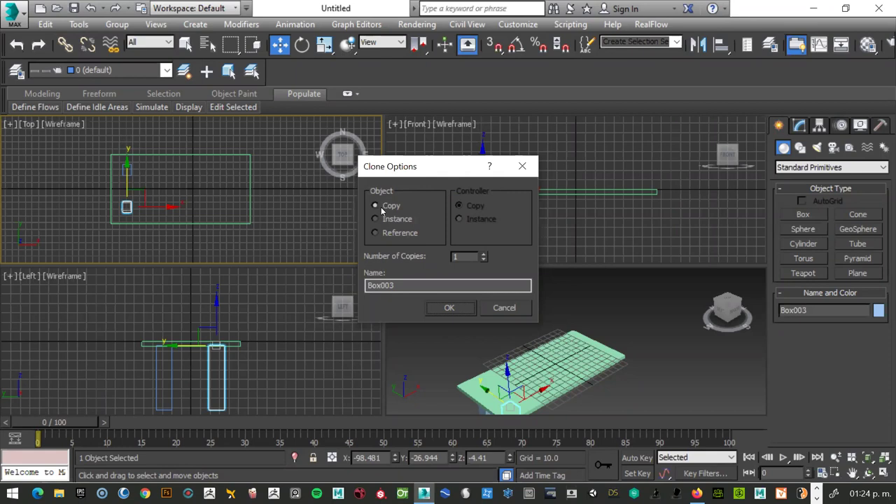
Step: Accept Box003, then copy both legs to the tabletop's right end for four legs
{"action": "left_click", "coordinate": [448, 307]}
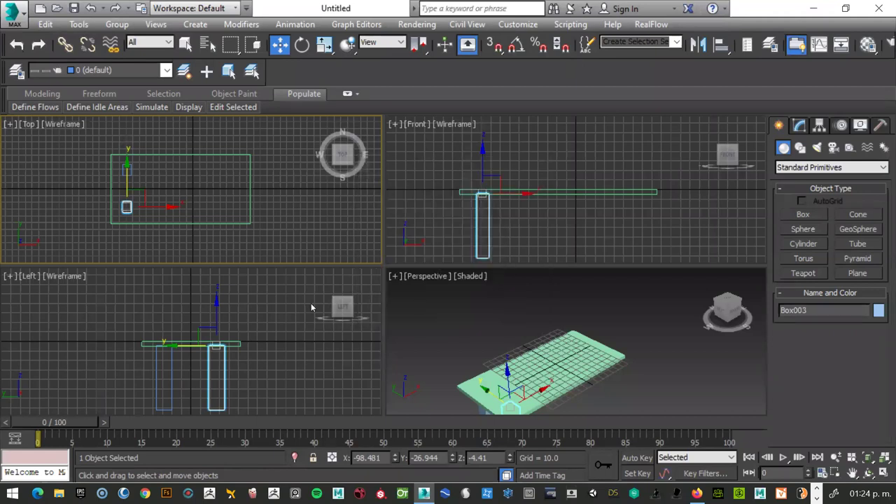
{"action": "left_click", "coordinate": [131, 174], "text": "ctrl"}
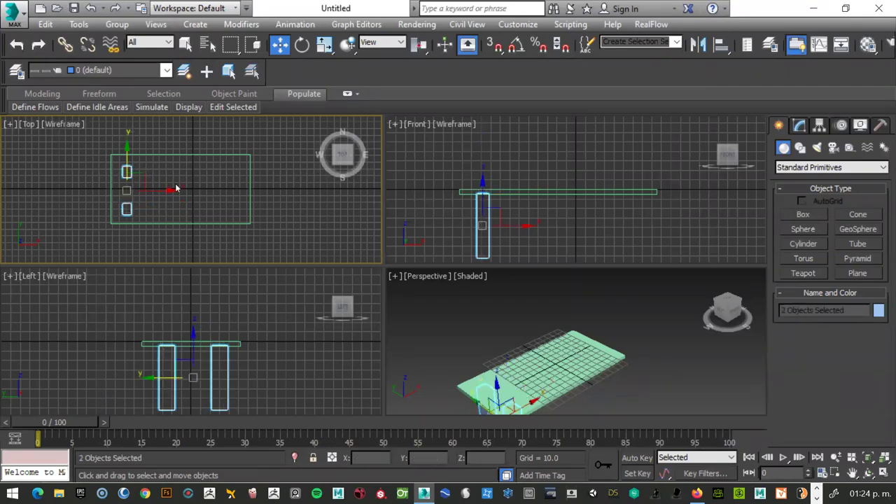
{"action": "left_click_drag", "start_coordinate": [178, 187], "coordinate": [176, 184]}
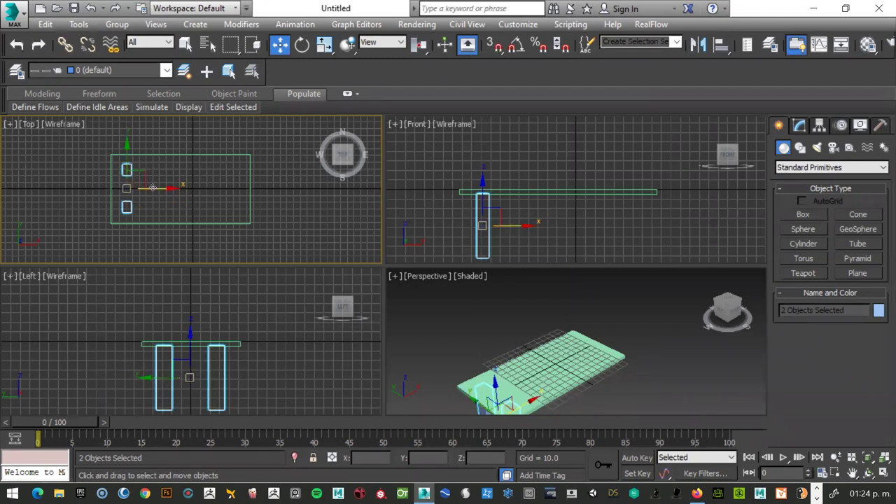
{"action": "left_click_drag", "start_coordinate": [155, 189], "coordinate": [262, 191]}
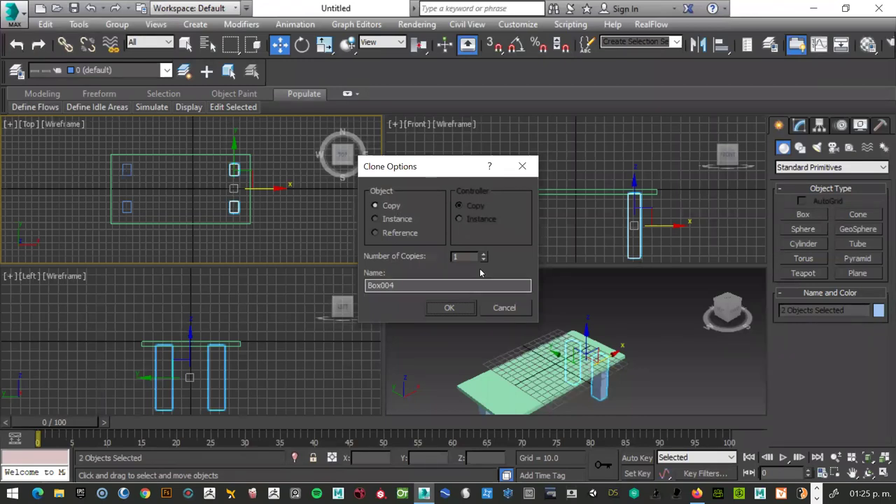
{"action": "left_click", "coordinate": [449, 308]}
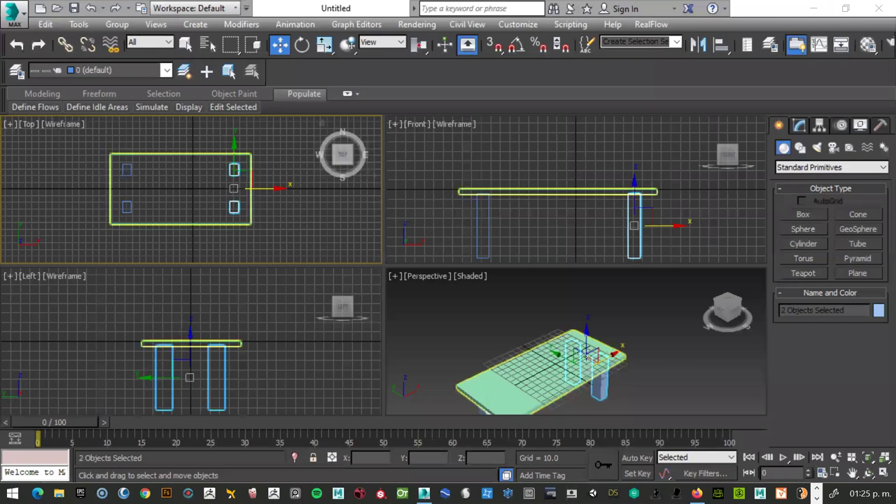
Step: Zoom out and marquee-select the tabletop plus all four legs in the Front view
{"action": "scroll", "coordinate": [589, 245], "scroll_direction": "down", "scroll_amount": 3}
{"action": "scroll", "coordinate": [588, 245], "scroll_direction": "up", "scroll_amount": 2}
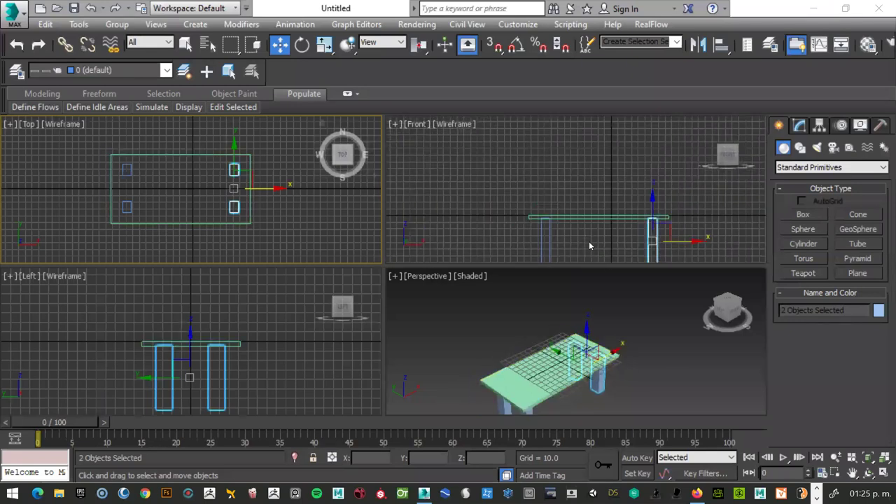
{"action": "scroll", "coordinate": [560, 357], "scroll_direction": "down", "scroll_amount": 2}
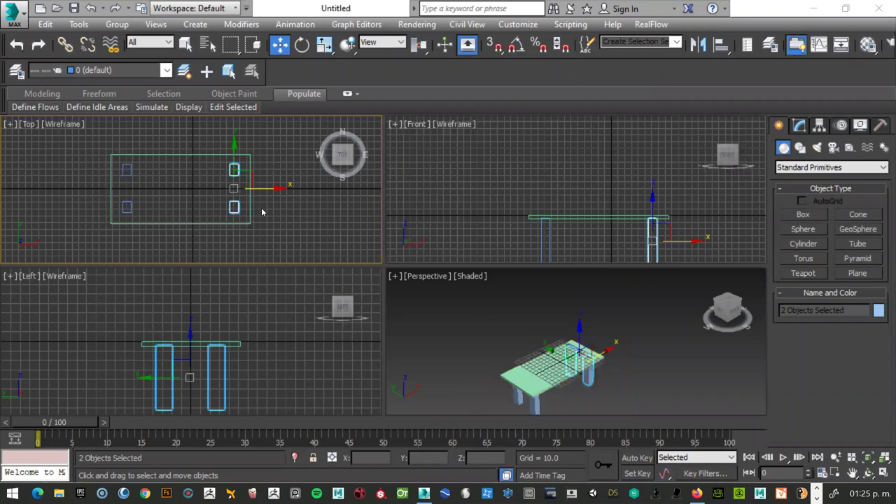
{"action": "scroll", "coordinate": [540, 180], "scroll_direction": "down", "scroll_amount": 2}
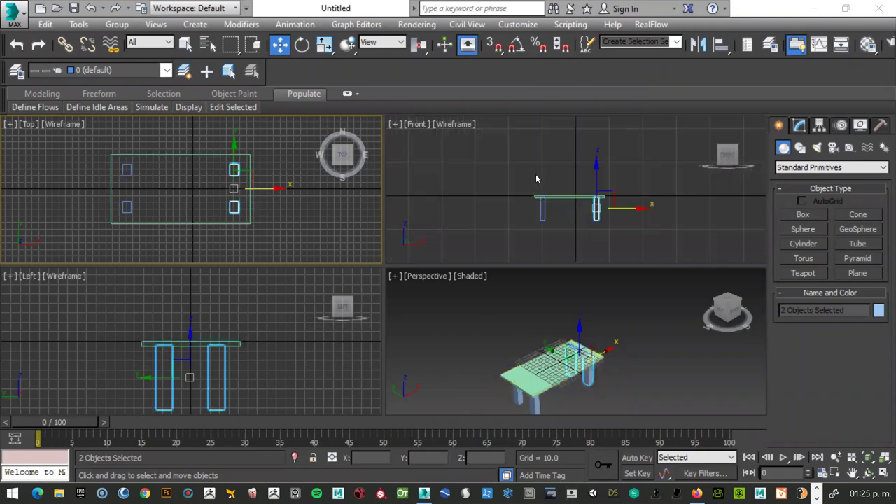
{"action": "left_click", "coordinate": [538, 175]}
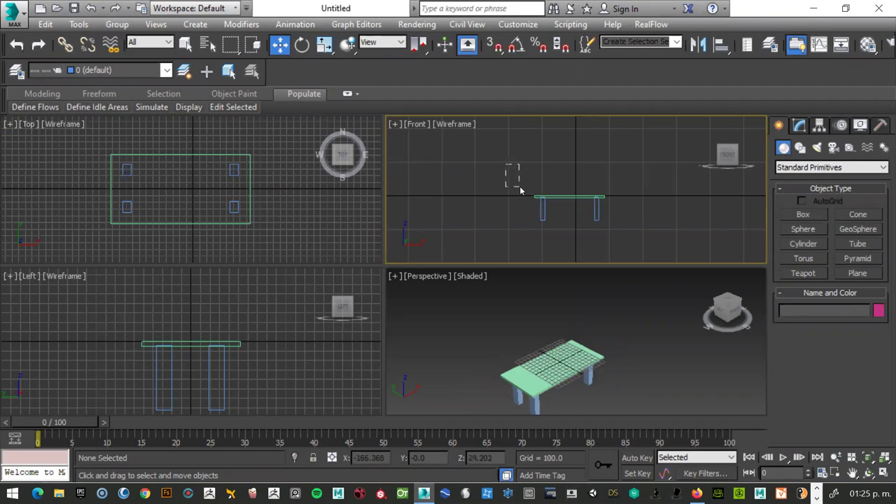
{"action": "mouse_move", "coordinate": [521, 189]}
{"action": "left_mouse_down"}
{"action": "mouse_move", "coordinate": [570, 237]}
{"action": "mouse_move", "coordinate": [626, 247]}
{"action": "left_mouse_up"}
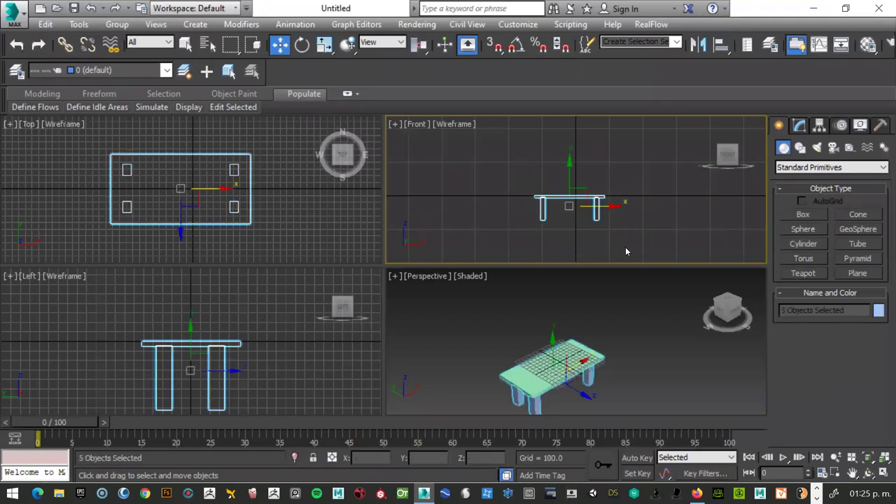
Step: Group the selected tabletop and legs under the name 'Mesa'
{"action": "left_click", "coordinate": [117, 25]}
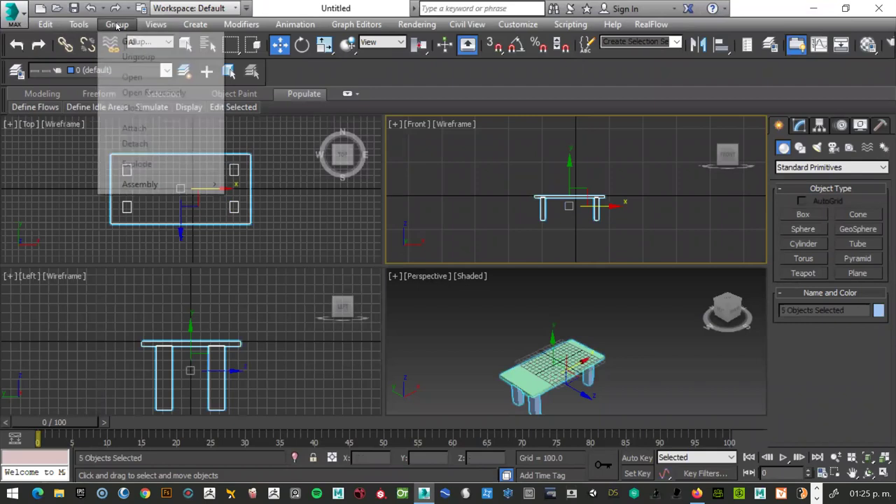
{"action": "left_click", "coordinate": [126, 43]}
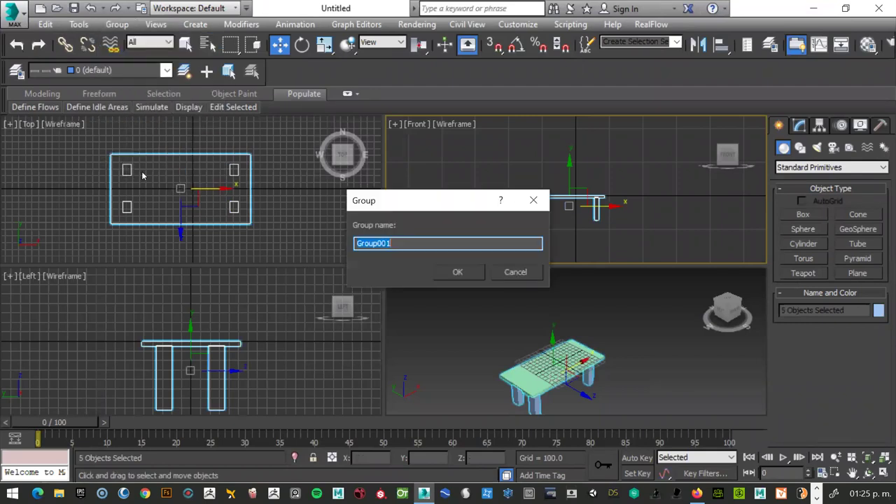
{"action": "type", "text": "Mesa"}
{"action": "left_click", "coordinate": [462, 272]}
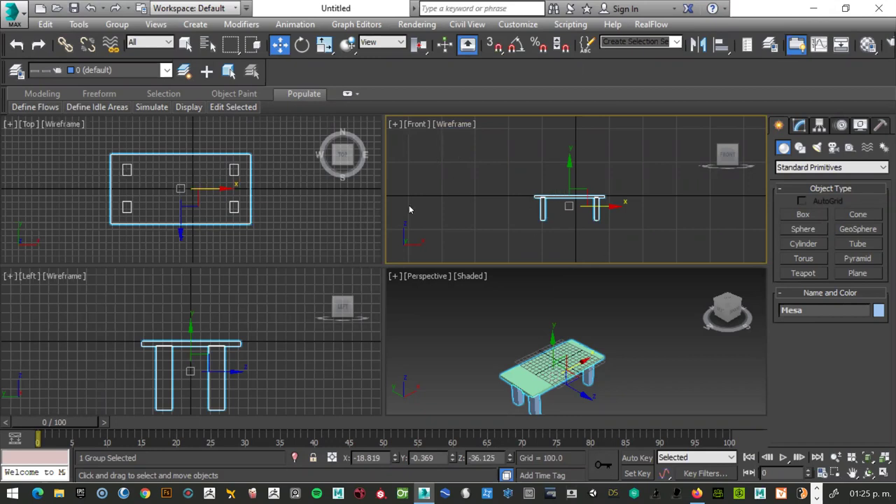
{"action": "left_click", "coordinate": [117, 25]}
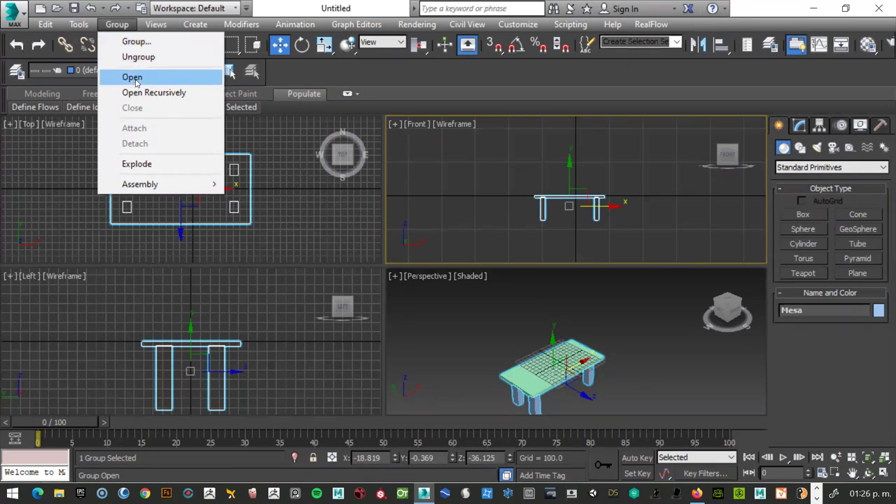
Step: Open the Mesa group, test-move a leg and undo it, then close the group again
{"action": "left_click", "coordinate": [136, 81]}
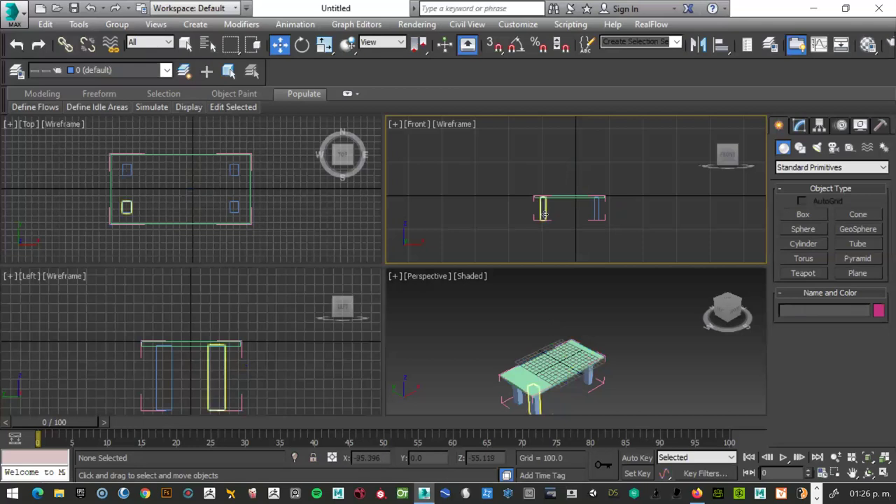
{"action": "left_click_drag", "start_coordinate": [544, 214], "coordinate": [563, 214]}
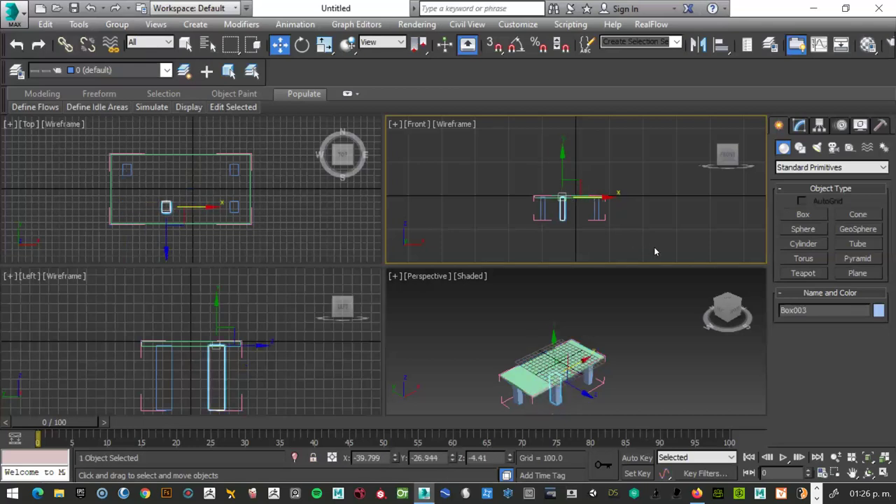
{"action": "key", "text": "ctrl+z"}
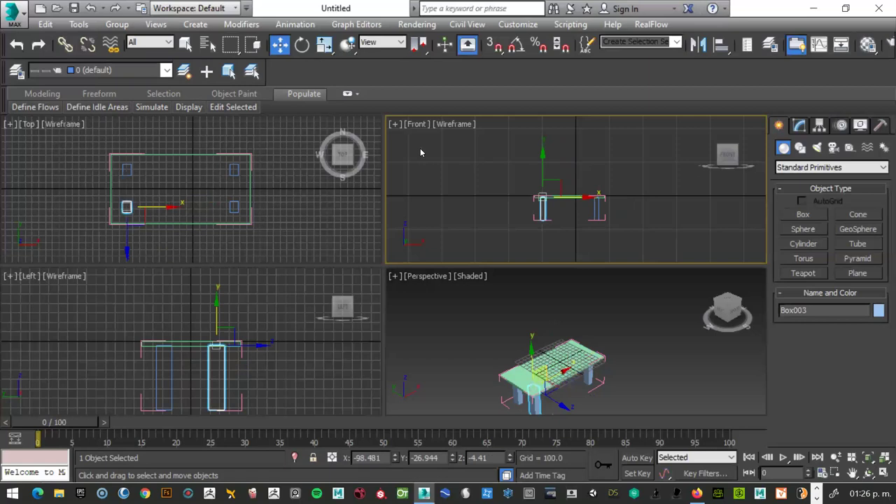
{"action": "left_click", "coordinate": [117, 25]}
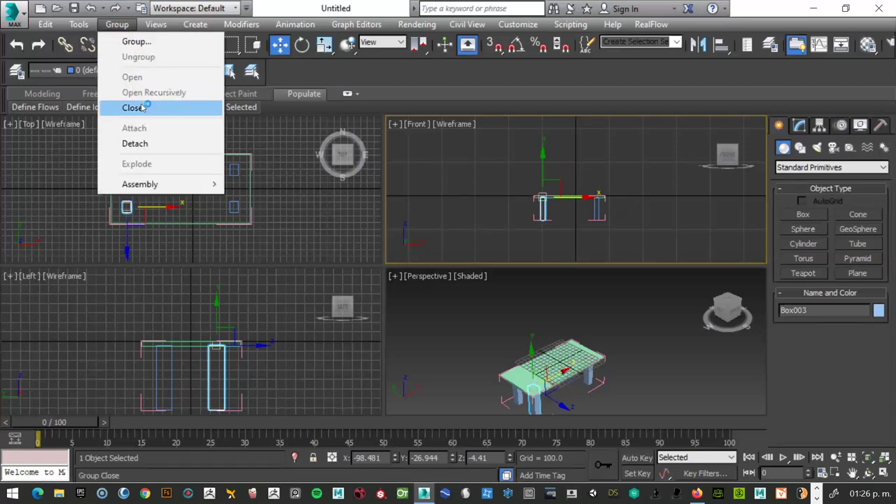
{"action": "left_click", "coordinate": [141, 107]}
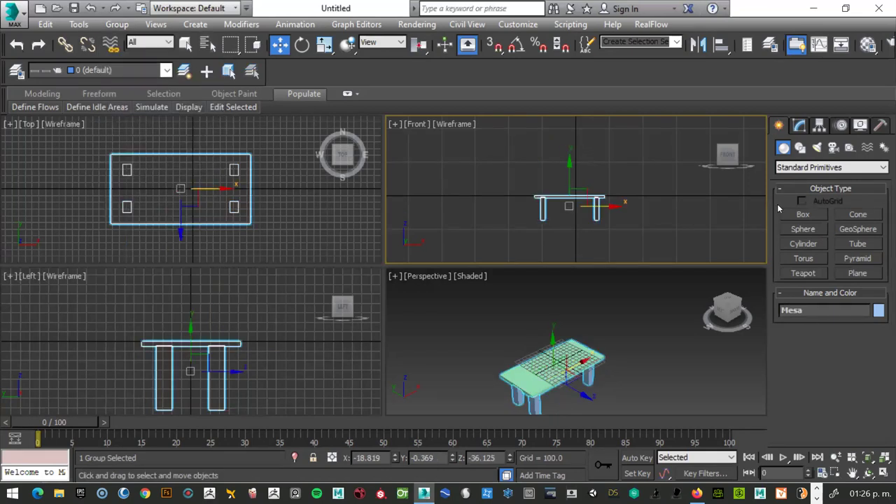
{"action": "left_click", "coordinate": [804, 214]}
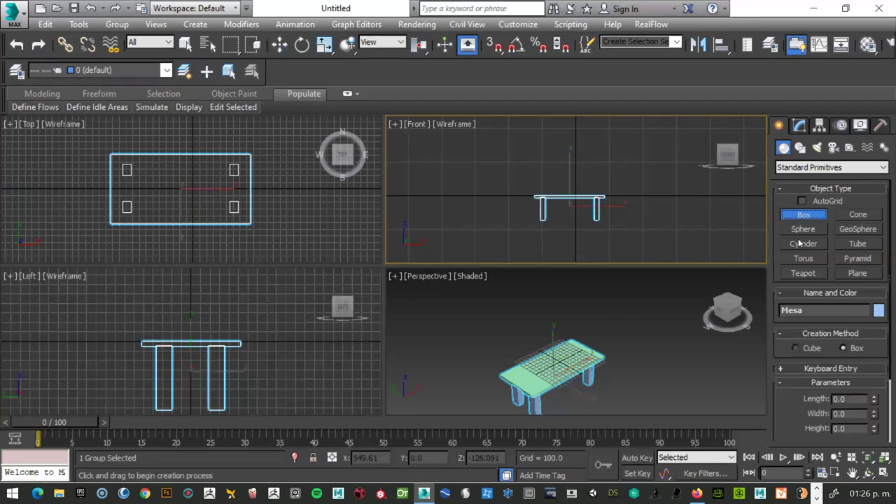
{"action": "left_click", "coordinate": [860, 216]}
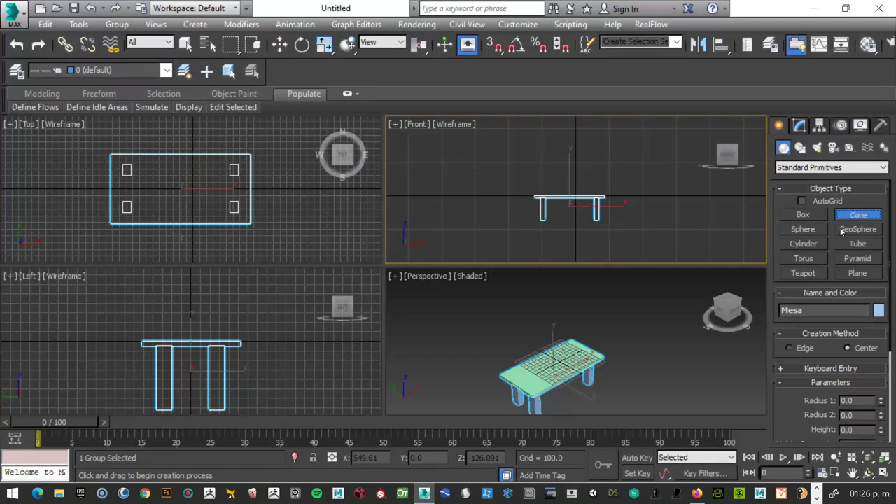
{"action": "scroll", "coordinate": [135, 184], "scroll_direction": "up", "scroll_amount": 3}
{"action": "scroll", "coordinate": [135, 185], "scroll_direction": "down", "scroll_amount": 2}
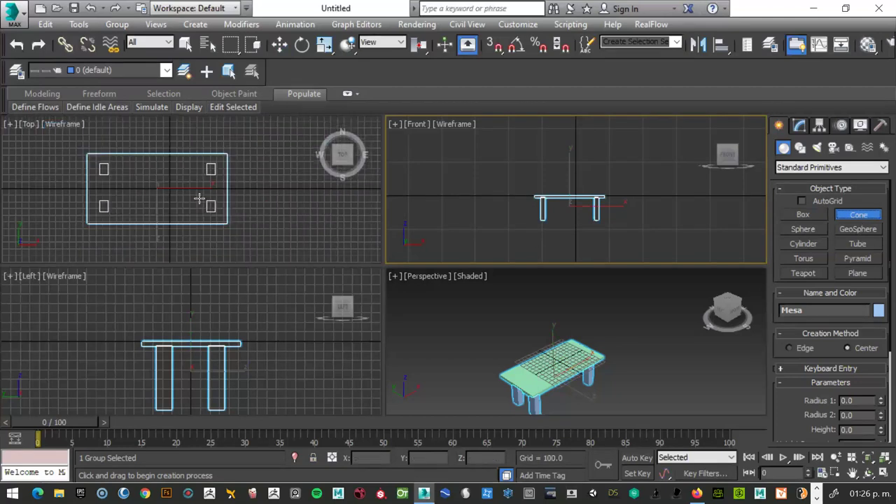
{"action": "scroll", "coordinate": [144, 183], "scroll_direction": "up", "scroll_amount": 1}
{"action": "scroll", "coordinate": [148, 183], "scroll_direction": "up", "scroll_amount": 1}
{"action": "scroll", "coordinate": [153, 183], "scroll_direction": "up", "scroll_amount": 2}
{"action": "scroll", "coordinate": [153, 184], "scroll_direction": "down", "scroll_amount": 3}
{"action": "scroll", "coordinate": [154, 183], "scroll_direction": "up", "scroll_amount": 1}
{"action": "scroll", "coordinate": [154, 184], "scroll_direction": "up", "scroll_amount": 2}
{"action": "scroll", "coordinate": [154, 184], "scroll_direction": "down", "scroll_amount": 2}
{"action": "scroll", "coordinate": [154, 184], "scroll_direction": "up", "scroll_amount": 2}
{"action": "scroll", "coordinate": [154, 183], "scroll_direction": "down", "scroll_amount": 2}
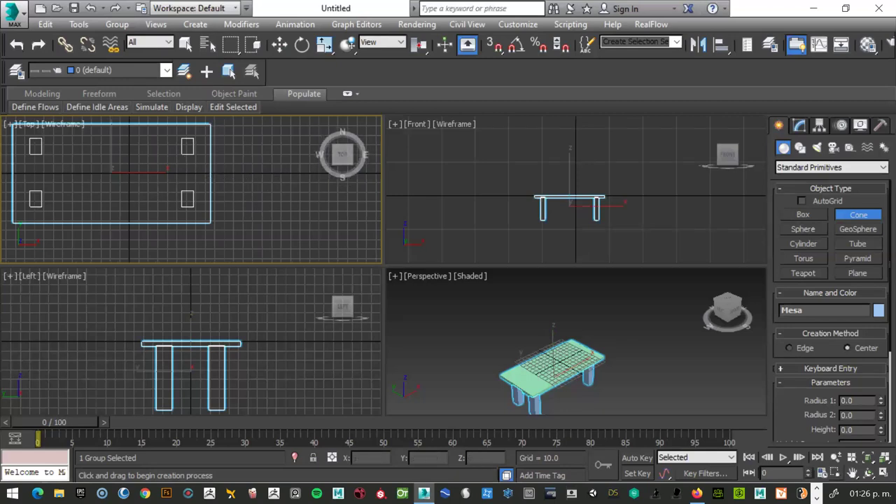
{"action": "left_click", "coordinate": [853, 474]}
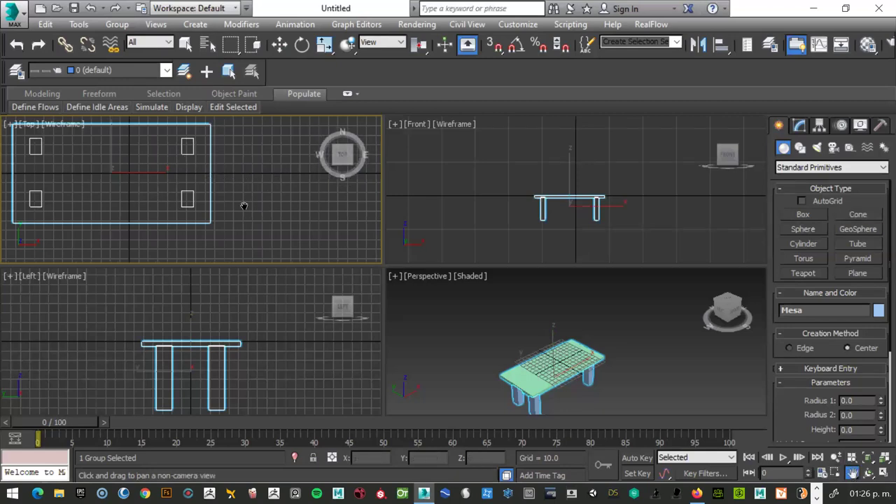
{"action": "left_click_drag", "start_coordinate": [123, 172], "coordinate": [172, 175]}
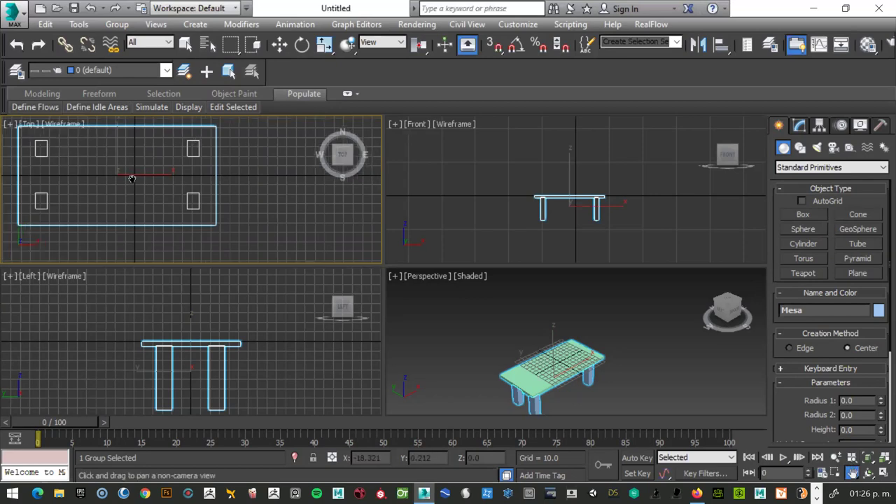
{"action": "scroll", "coordinate": [172, 175], "scroll_direction": "down", "scroll_amount": 1}
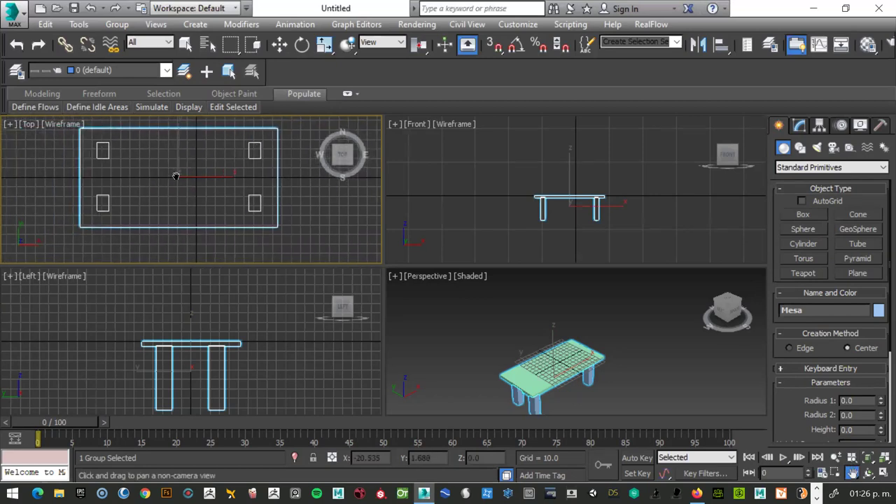
{"action": "scroll", "coordinate": [177, 172], "scroll_direction": "down", "scroll_amount": 2}
{"action": "left_click_drag", "start_coordinate": [177, 173], "coordinate": [200, 182]}
{"action": "scroll", "coordinate": [200, 179], "scroll_direction": "down", "scroll_amount": 2}
{"action": "scroll", "coordinate": [203, 184], "scroll_direction": "up", "scroll_amount": 5}
{"action": "scroll", "coordinate": [203, 184], "scroll_direction": "down", "scroll_amount": 3}
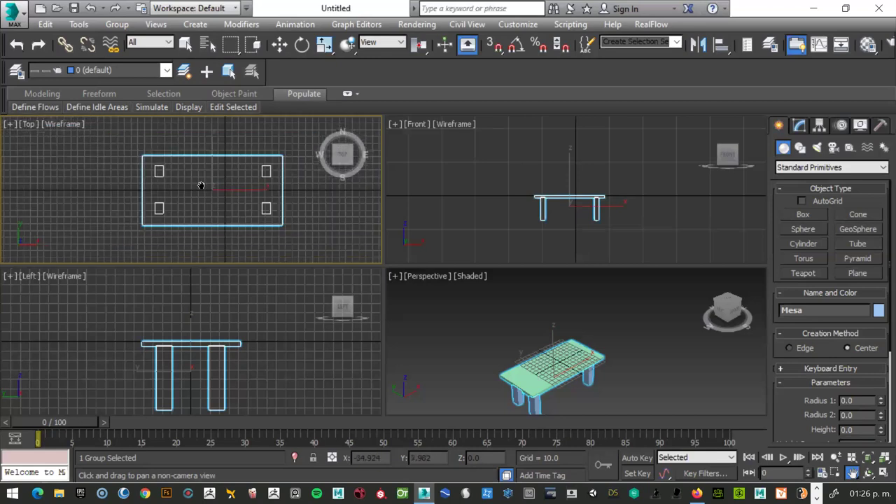
{"action": "key", "text": "w"}
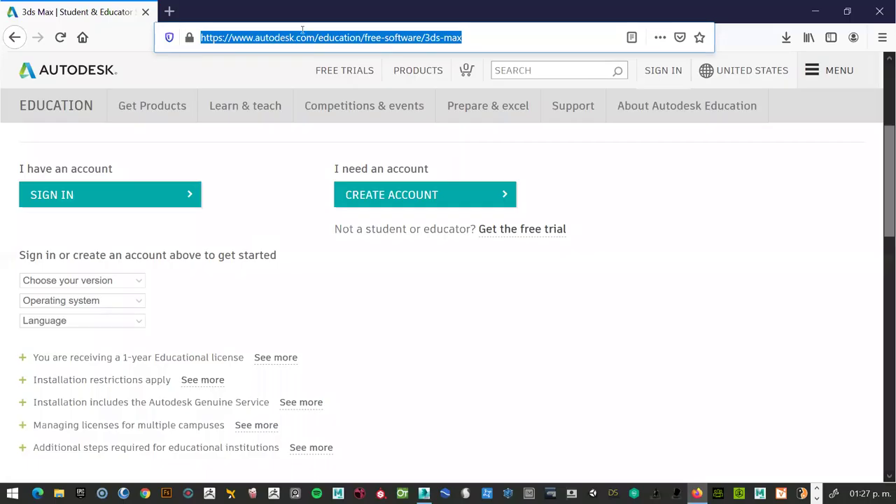
Step: Search Google in a new Firefox tab for 'instalar windows en mac'
{"action": "left_click", "coordinate": [170, 12]}
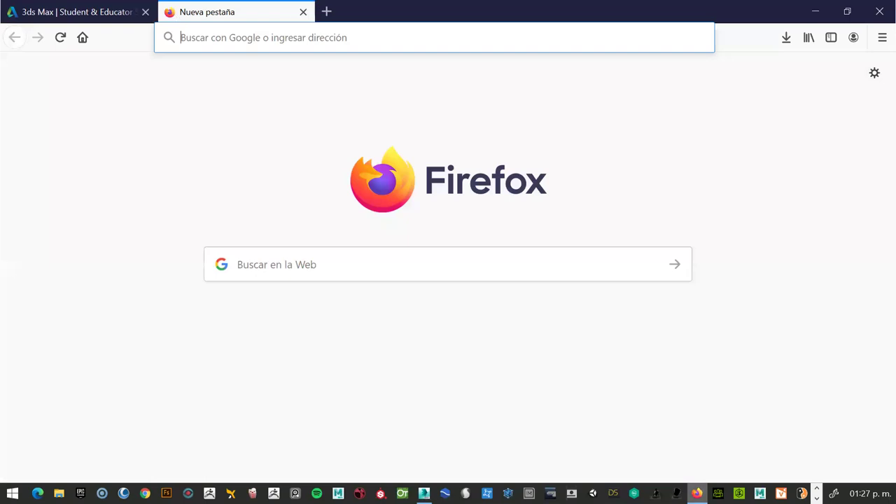
{"action": "left_click", "coordinate": [221, 42]}
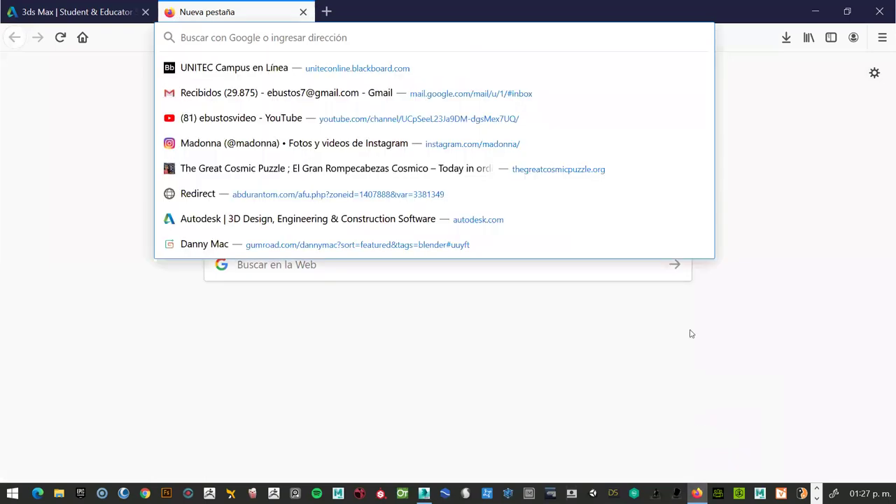
{"action": "type", "text": "insta"}
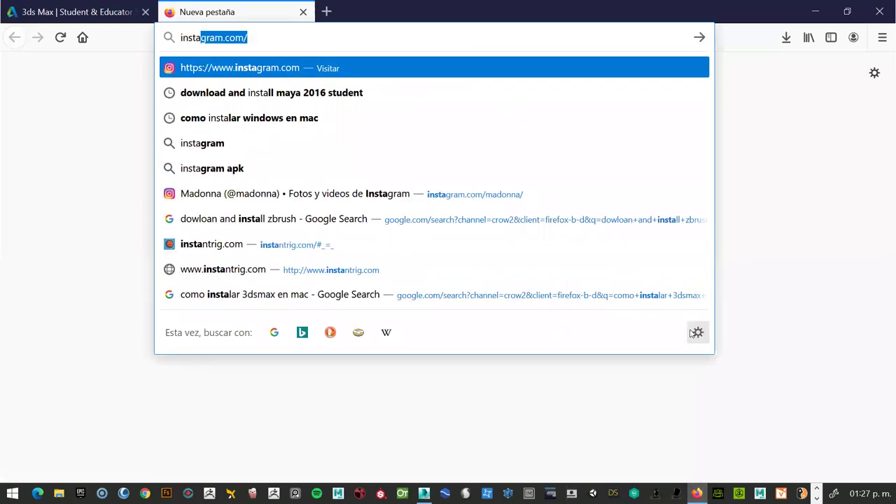
{"action": "type", "text": "lar"}
{"action": "type", "text": " win"}
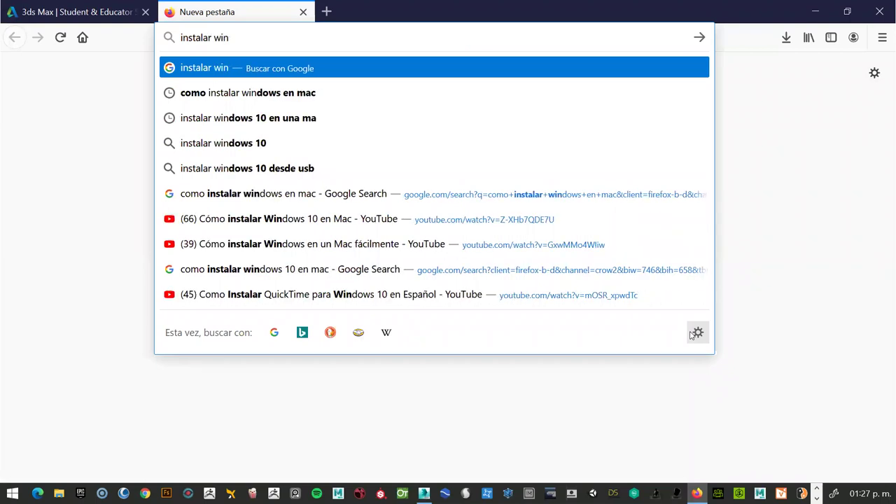
{"action": "type", "text": "dows en m"}
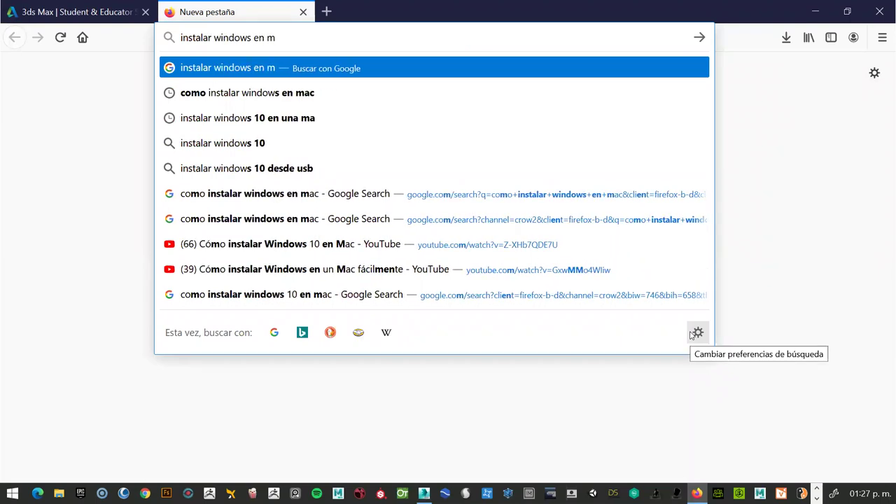
{"action": "type", "text": "ac"}
{"action": "key", "text": "Return"}
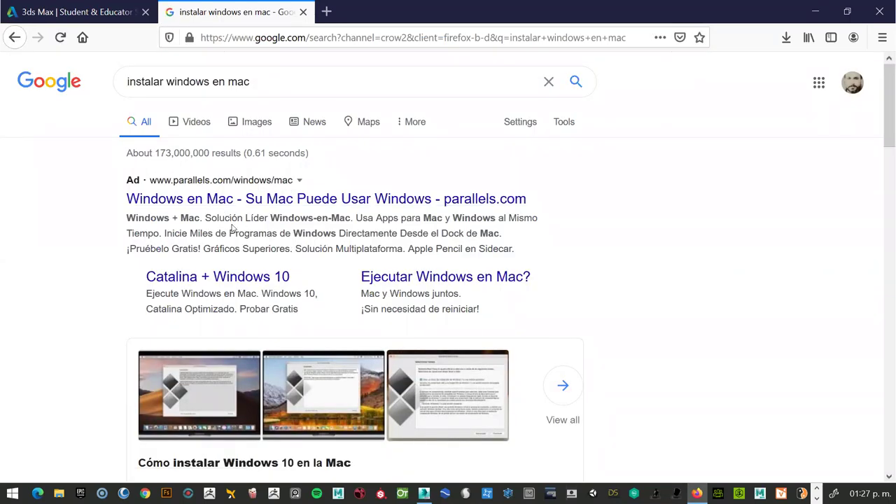
Step: Browse the results, highlighting the BOOTCAMP and Instala Windows steps
{"action": "scroll", "coordinate": [233, 227], "scroll_direction": "down", "scroll_amount": 2}
{"action": "scroll", "coordinate": [238, 228], "scroll_direction": "down", "scroll_amount": 3}
{"action": "scroll", "coordinate": [249, 231], "scroll_direction": "up", "scroll_amount": 3}
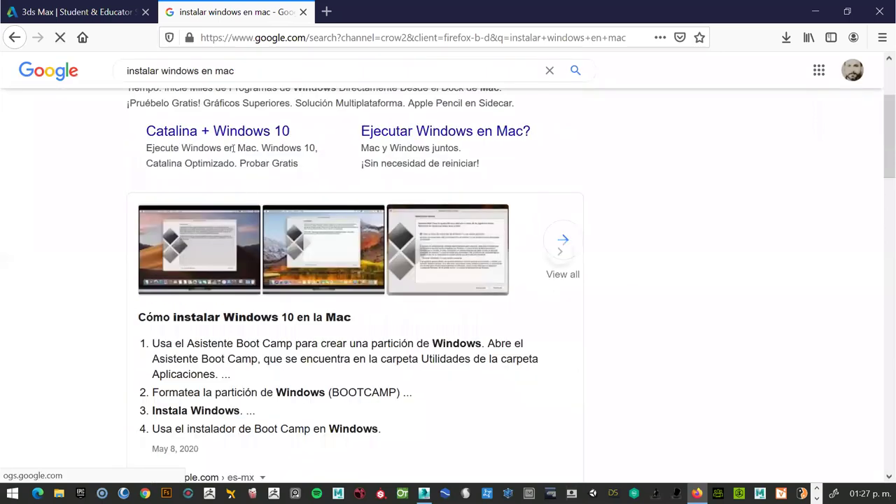
{"action": "scroll", "coordinate": [233, 148], "scroll_direction": "up", "scroll_amount": 3}
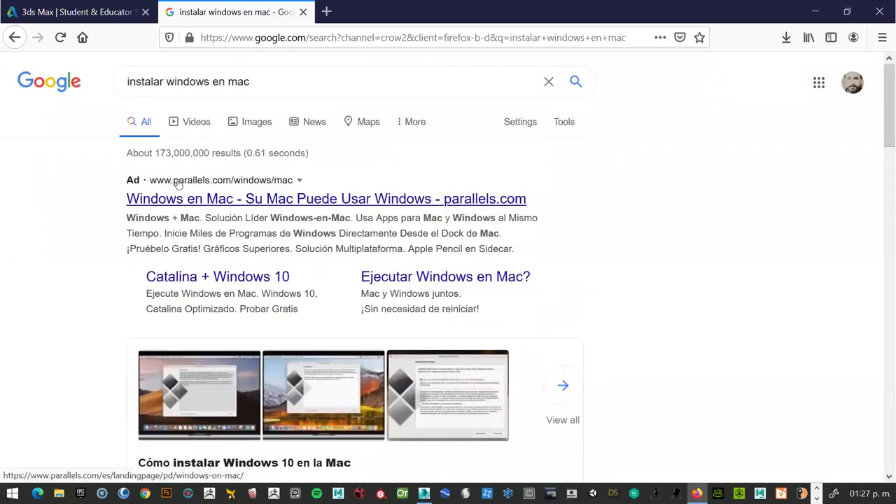
{"action": "scroll", "coordinate": [245, 254], "scroll_direction": "down", "scroll_amount": 2}
{"action": "scroll", "coordinate": [248, 246], "scroll_direction": "down", "scroll_amount": 2}
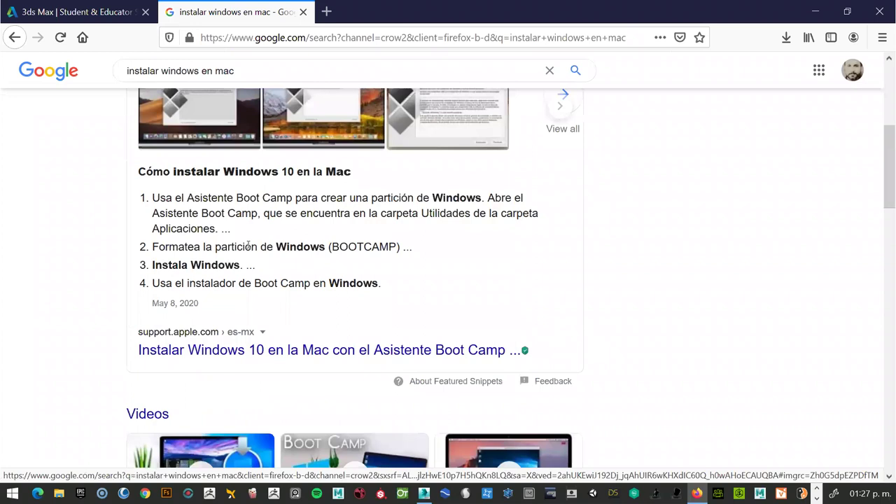
{"action": "scroll", "coordinate": [264, 241], "scroll_direction": "up", "scroll_amount": 1}
{"action": "scroll", "coordinate": [292, 266], "scroll_direction": "up", "scroll_amount": 3}
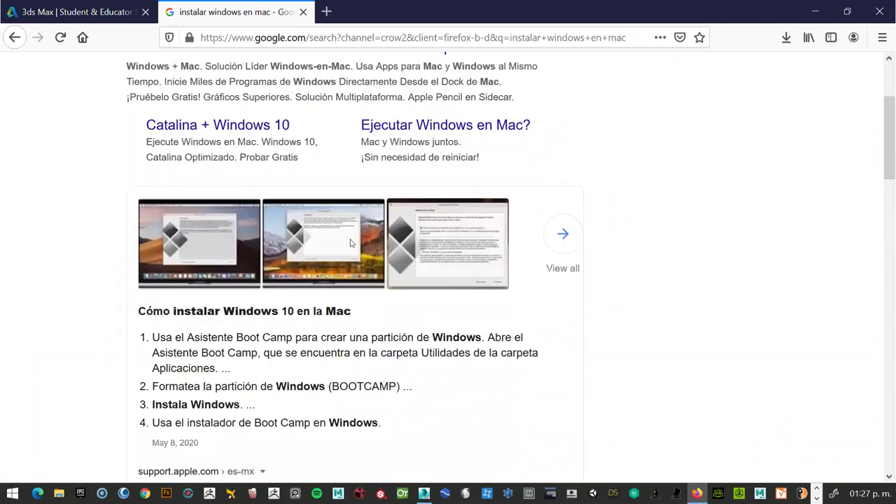
{"action": "scroll", "coordinate": [354, 196], "scroll_direction": "down", "scroll_amount": 6}
{"action": "left_click_drag", "start_coordinate": [331, 173], "coordinate": [375, 194]}
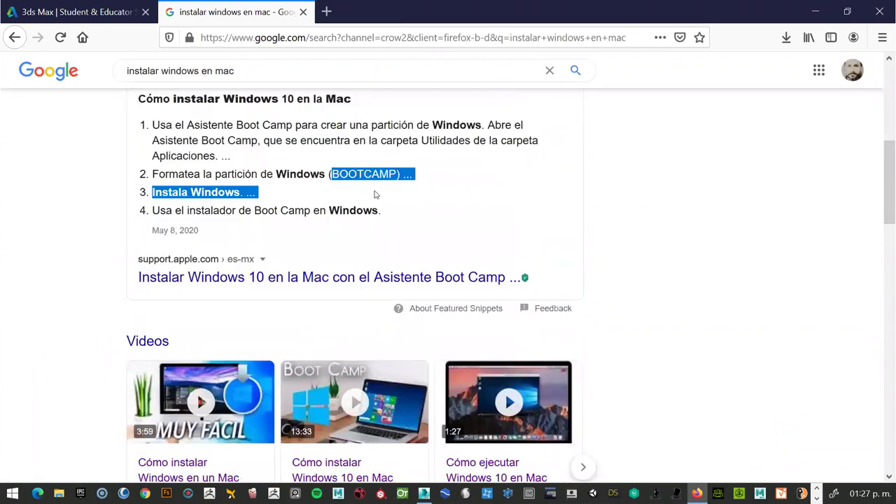
{"action": "scroll", "coordinate": [326, 219], "scroll_direction": "down", "scroll_amount": 2}
{"action": "scroll", "coordinate": [316, 244], "scroll_direction": "down", "scroll_amount": 2}
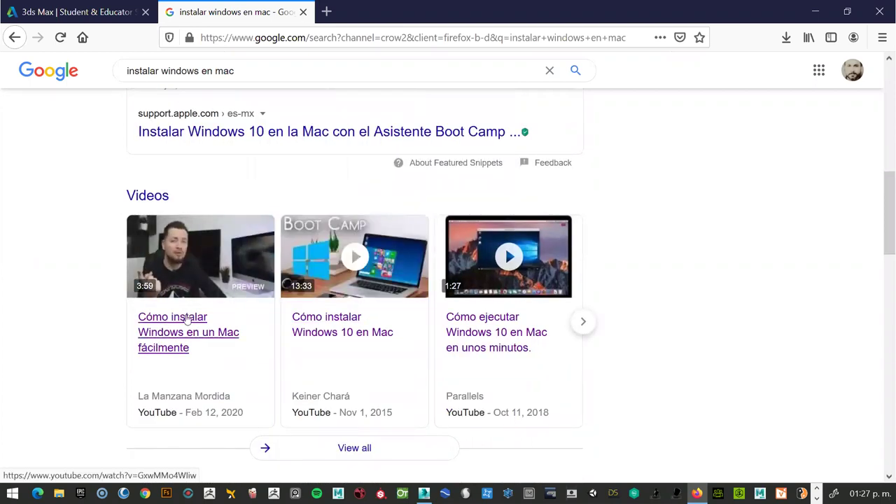
{"action": "mouse_move", "coordinate": [354, 256]}
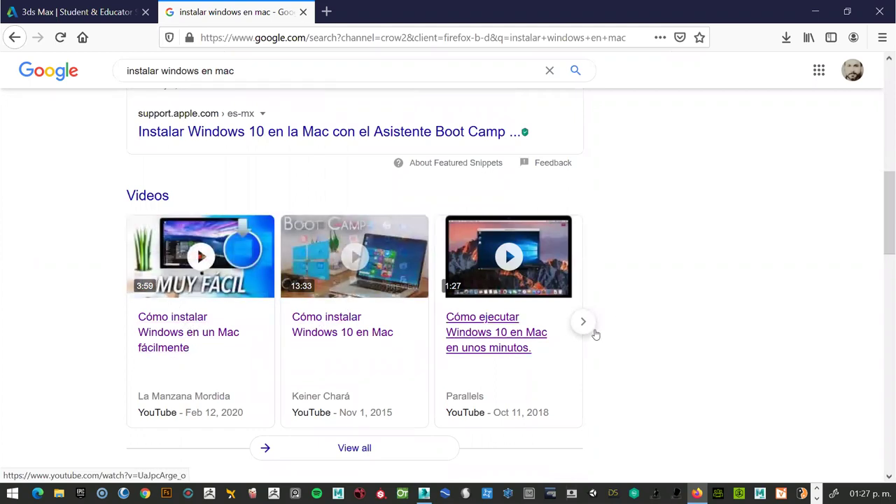
{"action": "scroll", "coordinate": [346, 318], "scroll_direction": "down", "scroll_amount": 4}
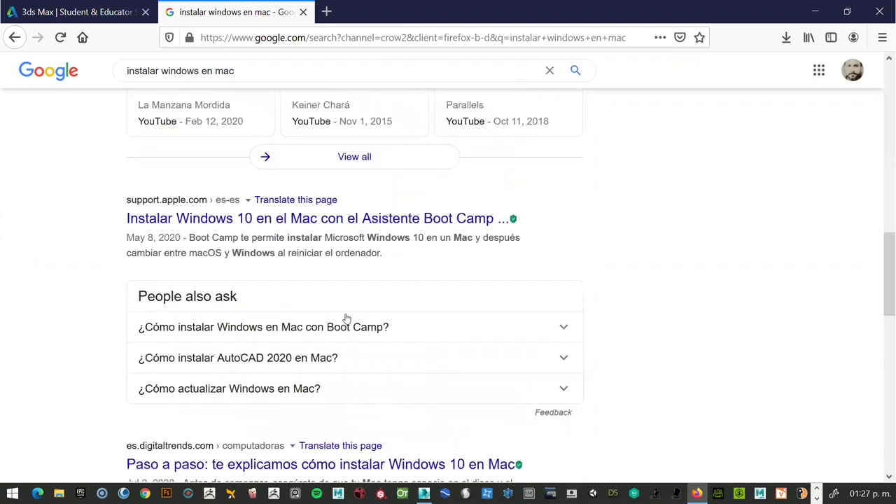
{"action": "scroll", "coordinate": [347, 313], "scroll_direction": "up", "scroll_amount": 6}
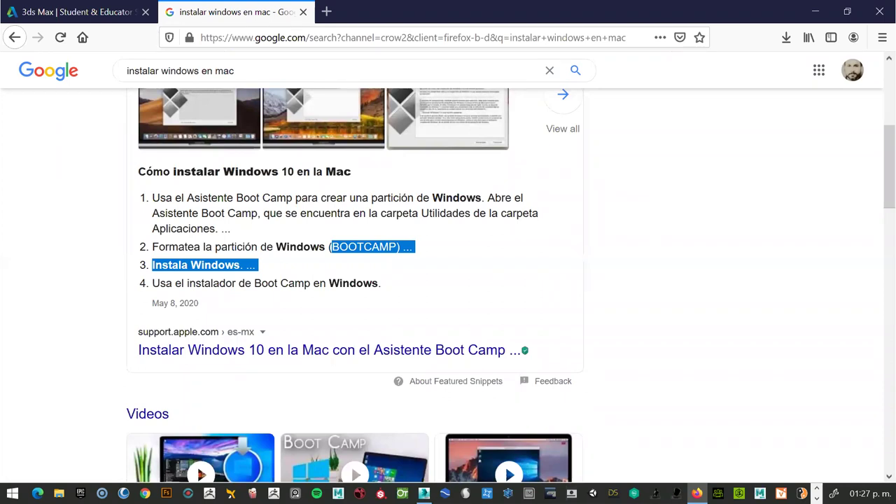
Step: Switch away and back to the browser, briefly selecting part of an ad headline
{"action": "key", "text": "alt+Tab"}
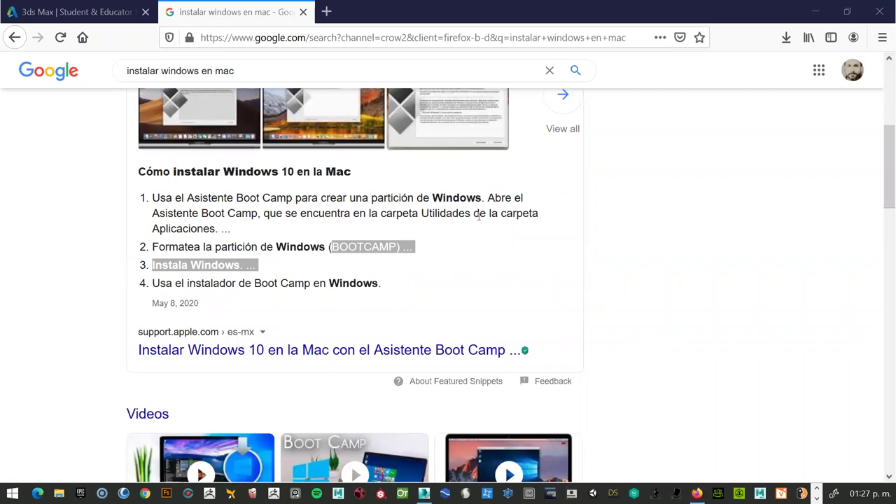
{"action": "left_click", "coordinate": [452, 278]}
{"action": "scroll", "coordinate": [470, 275], "scroll_direction": "down", "scroll_amount": 2}
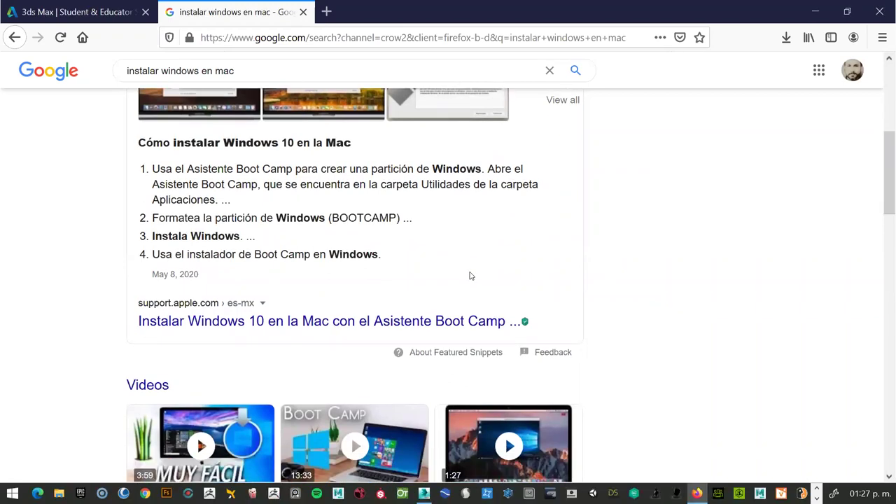
{"action": "scroll", "coordinate": [475, 272], "scroll_direction": "up", "scroll_amount": 5}
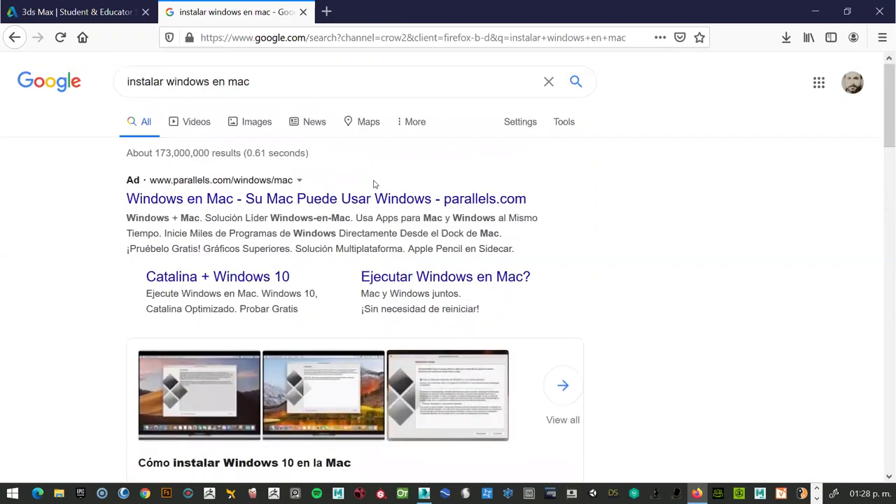
{"action": "mouse_move", "coordinate": [371, 176]}
{"action": "left_mouse_down"}
{"action": "mouse_move", "coordinate": [404, 201]}
{"action": "mouse_move", "coordinate": [434, 184]}
{"action": "left_mouse_up"}
{"action": "left_click", "coordinate": [439, 176]}
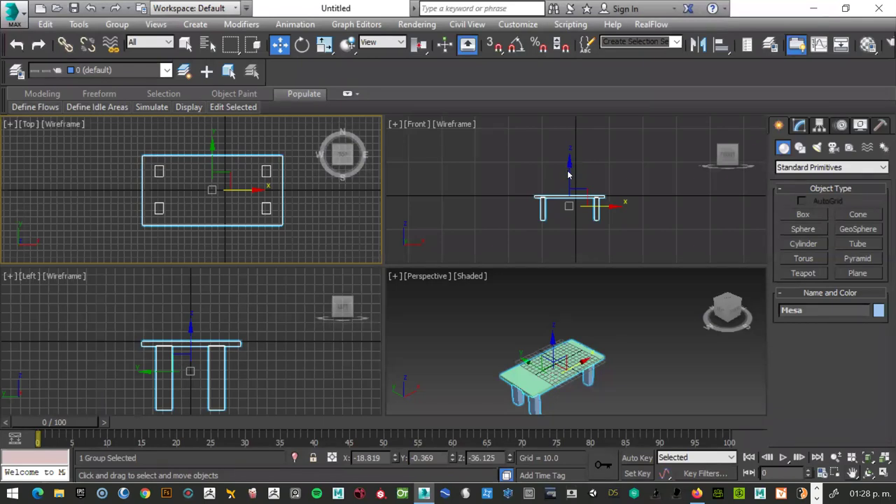
Step: Create pink Cone001 on the tabletop: radius 1 10.727, radius 2 15.945, height 22.961
{"action": "left_click", "coordinate": [858, 215]}
{"action": "scroll", "coordinate": [167, 168], "scroll_direction": "up", "scroll_amount": 5}
{"action": "scroll", "coordinate": [167, 168], "scroll_direction": "up", "scroll_amount": 4}
{"action": "scroll", "coordinate": [168, 166], "scroll_direction": "down", "scroll_amount": 2}
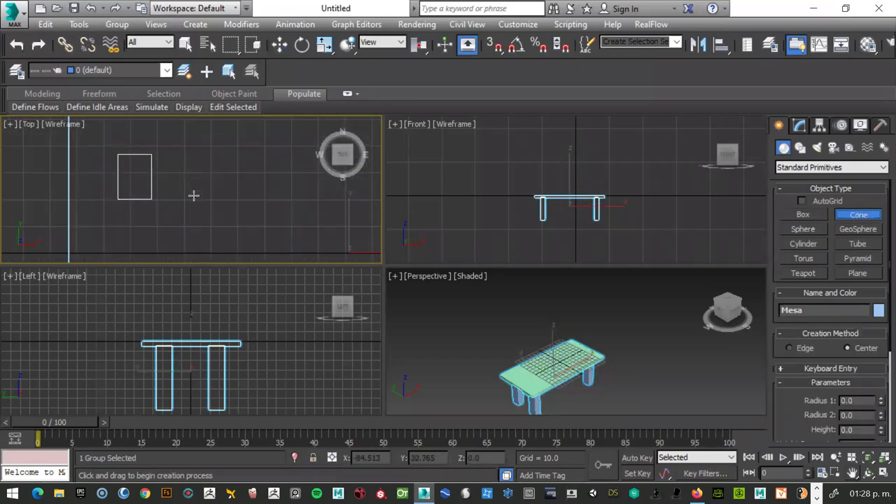
{"action": "left_click_drag", "start_coordinate": [172, 168], "coordinate": [204, 168]}
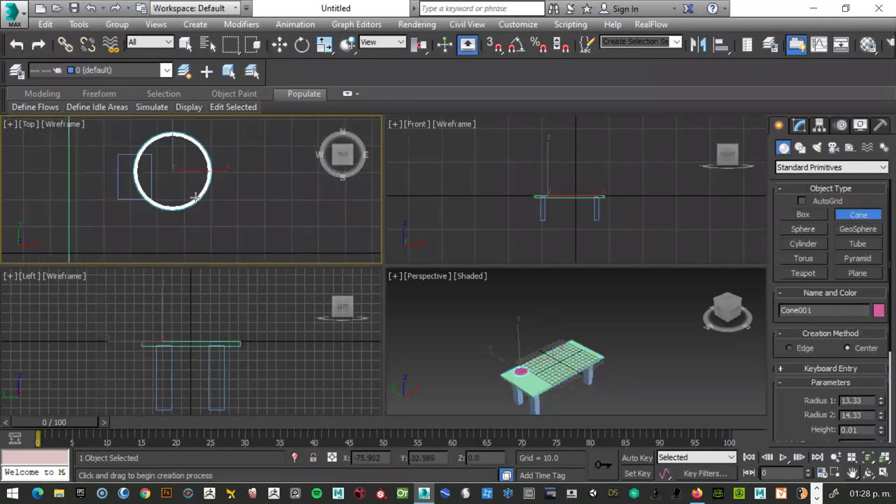
{"action": "left_click", "coordinate": [186, 126]}
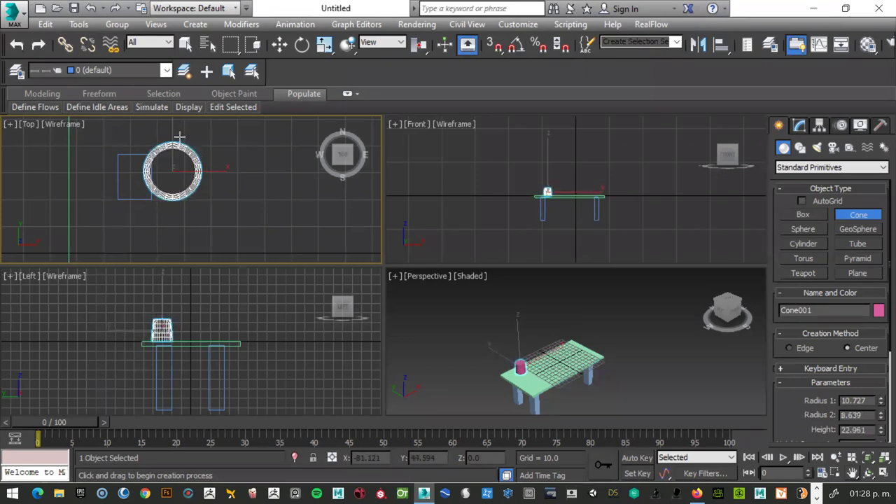
{"action": "left_click", "coordinate": [175, 153]}
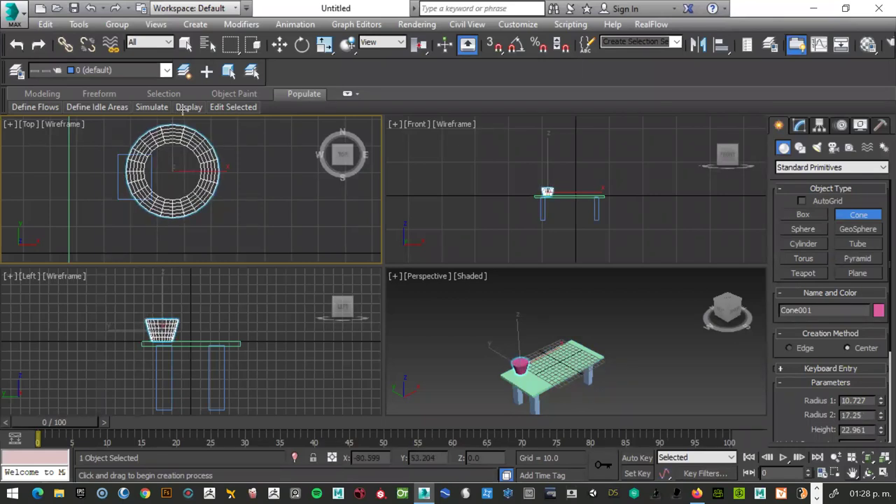
{"action": "left_click", "coordinate": [215, 193]}
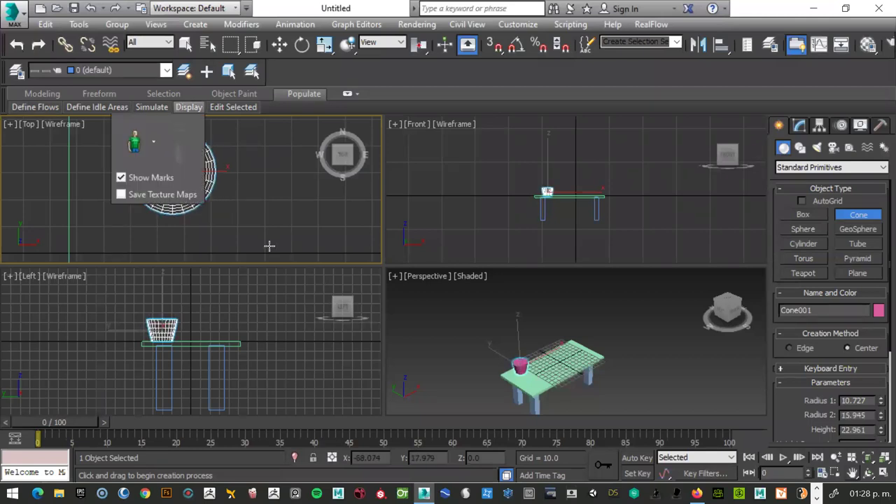
{"action": "scroll", "coordinate": [537, 382], "scroll_direction": "up", "scroll_amount": 2}
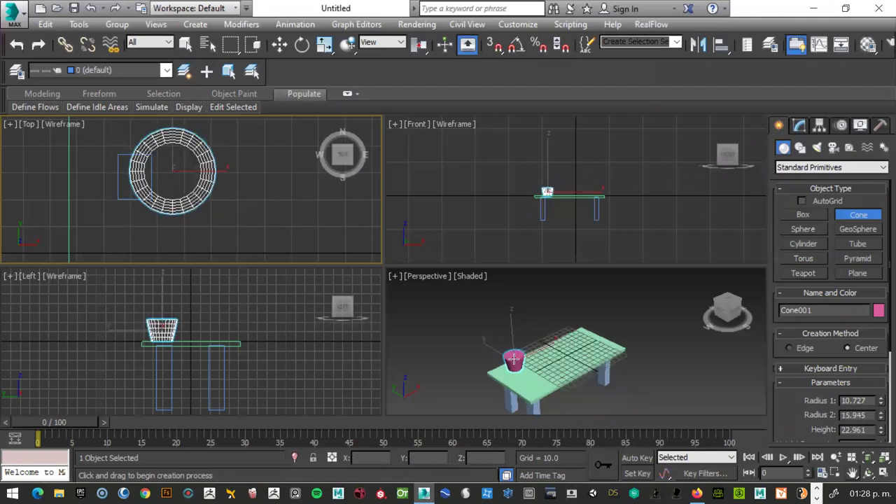
{"action": "scroll", "coordinate": [520, 352], "scroll_direction": "up", "scroll_amount": 4}
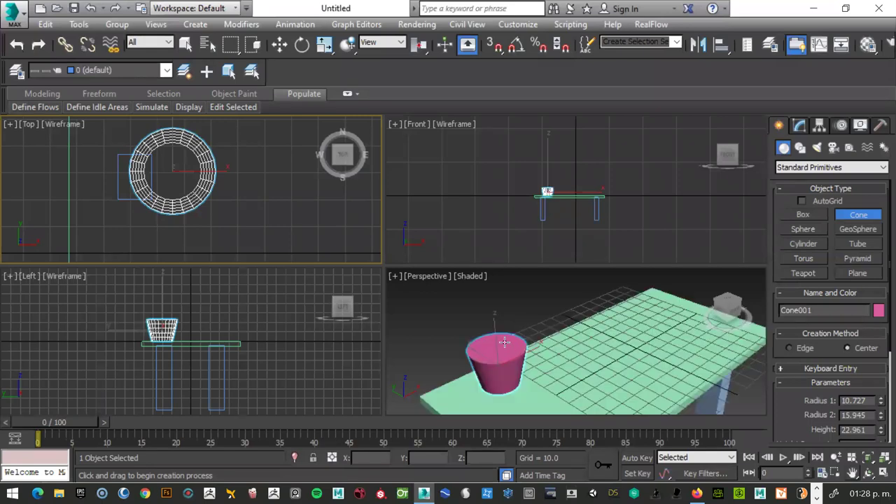
{"action": "scroll", "coordinate": [493, 338], "scroll_direction": "up", "scroll_amount": 2}
{"action": "left_click", "coordinate": [494, 339]}
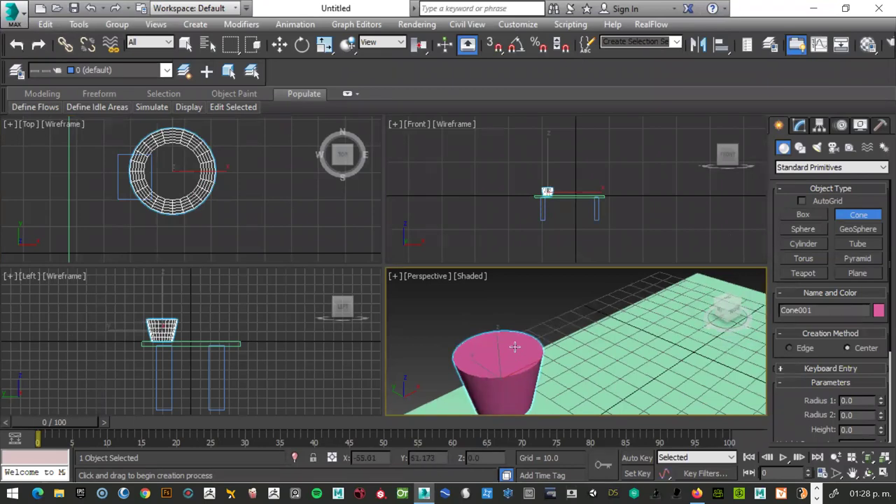
Step: Convert Cone001 to an Editable Poly from the right-click quad menu
{"action": "right_click", "coordinate": [502, 346]}
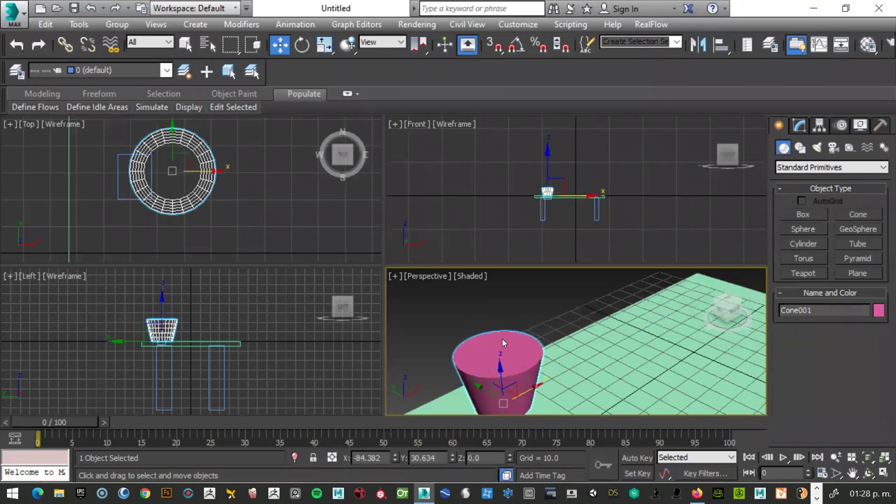
{"action": "right_click", "coordinate": [501, 339]}
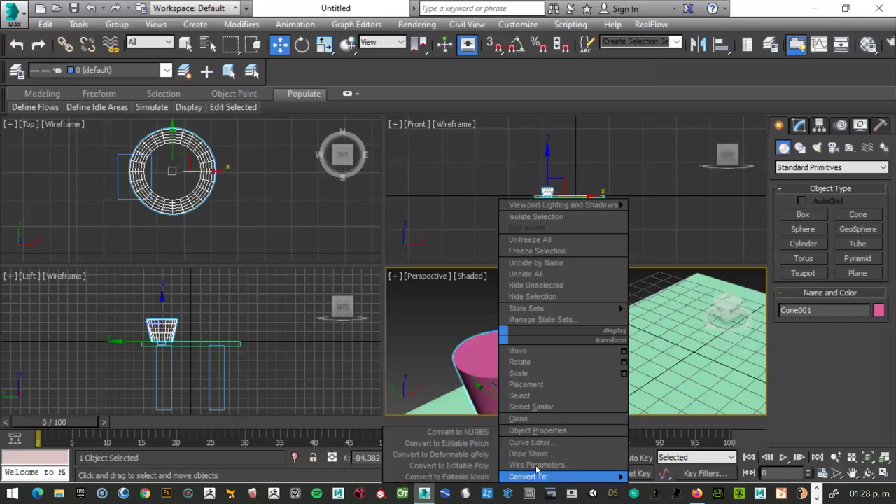
{"action": "mouse_move", "coordinate": [528, 477]}
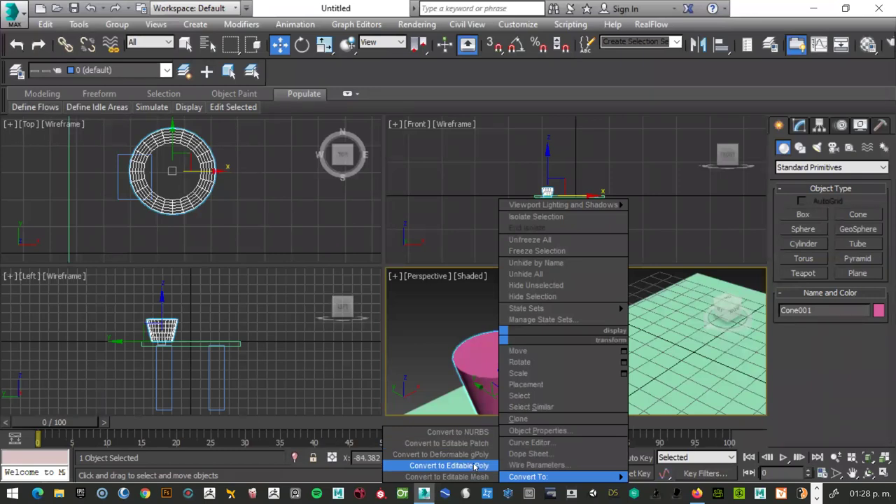
{"action": "left_click", "coordinate": [474, 466]}
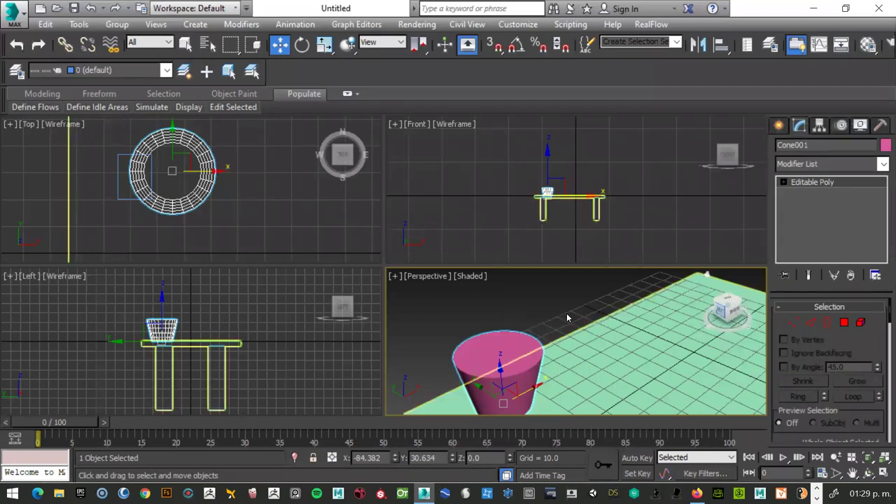
Step: Maximize the Perspective view with Alt+W and turn on Edged Faces (F4) for the cone
{"action": "left_click", "coordinate": [793, 323]}
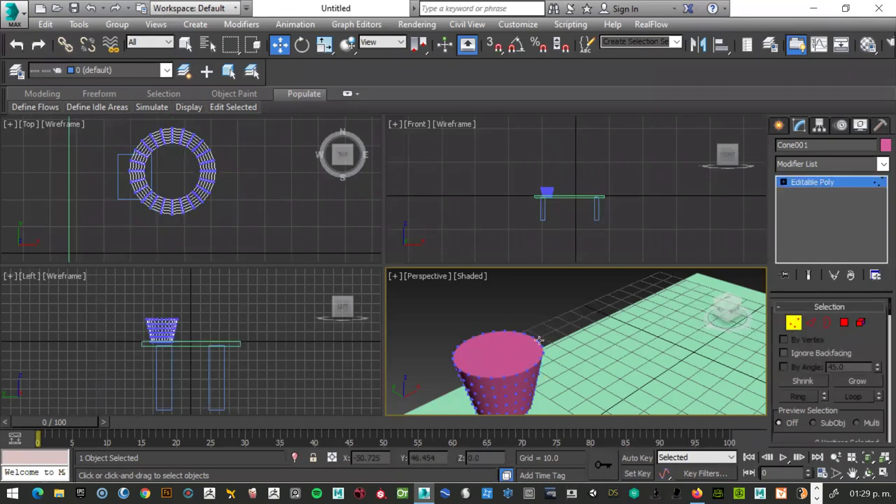
{"action": "scroll", "coordinate": [625, 363], "scroll_direction": "up", "scroll_amount": 3}
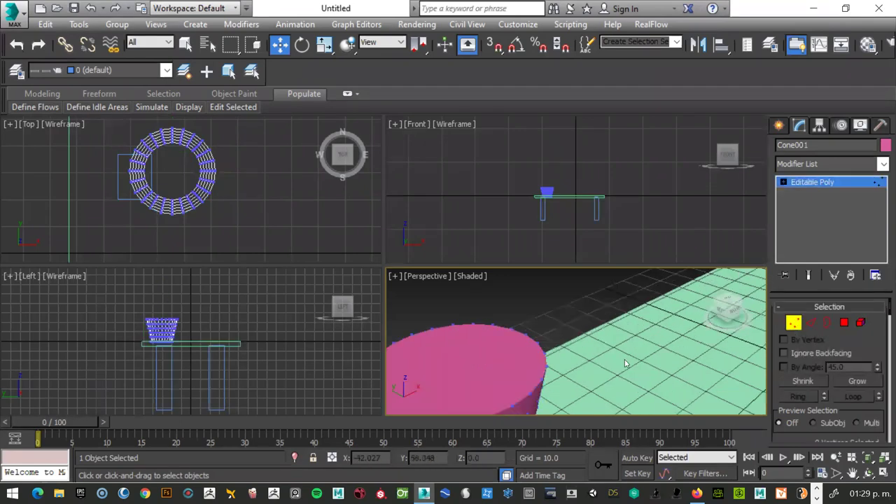
{"action": "left_click", "coordinate": [881, 474]}
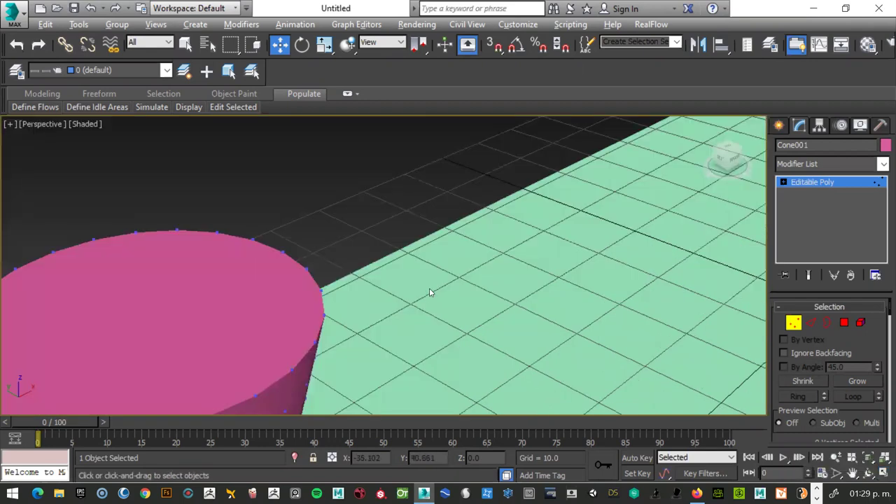
{"action": "key", "text": "alt+w"}
{"action": "key", "text": "alt+w"}
{"action": "key", "text": "alt+w"}
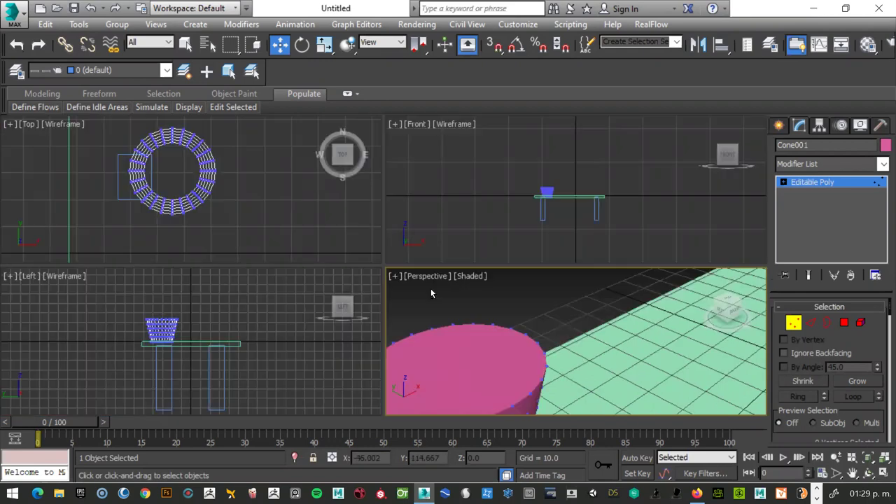
{"action": "key", "text": "alt+w"}
{"action": "scroll", "coordinate": [377, 284], "scroll_direction": "down", "scroll_amount": 5}
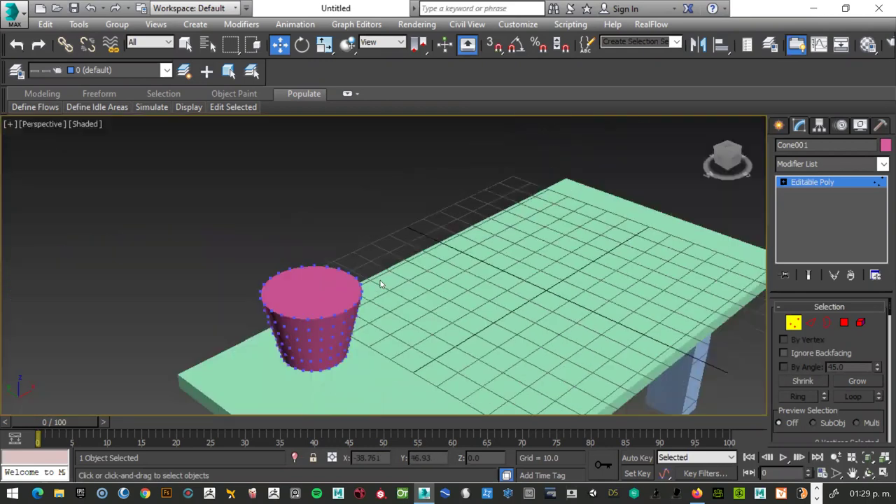
{"action": "scroll", "coordinate": [381, 283], "scroll_direction": "up", "scroll_amount": 4}
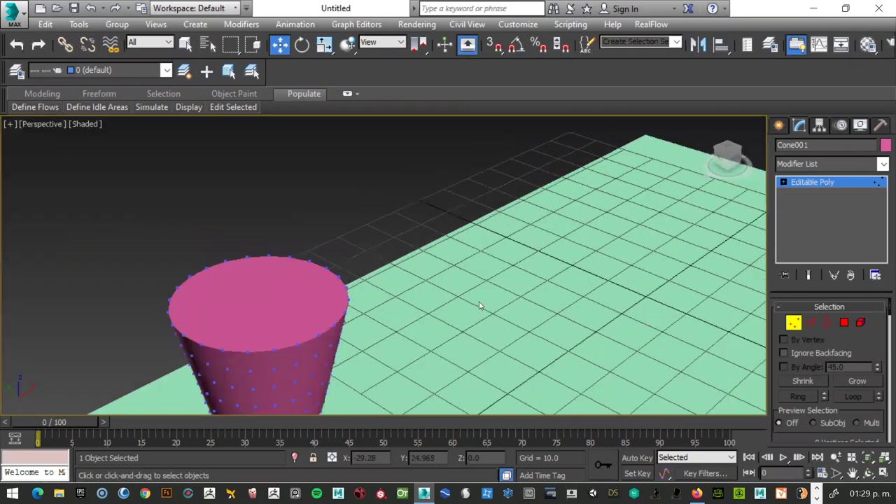
{"action": "key", "text": "F4"}
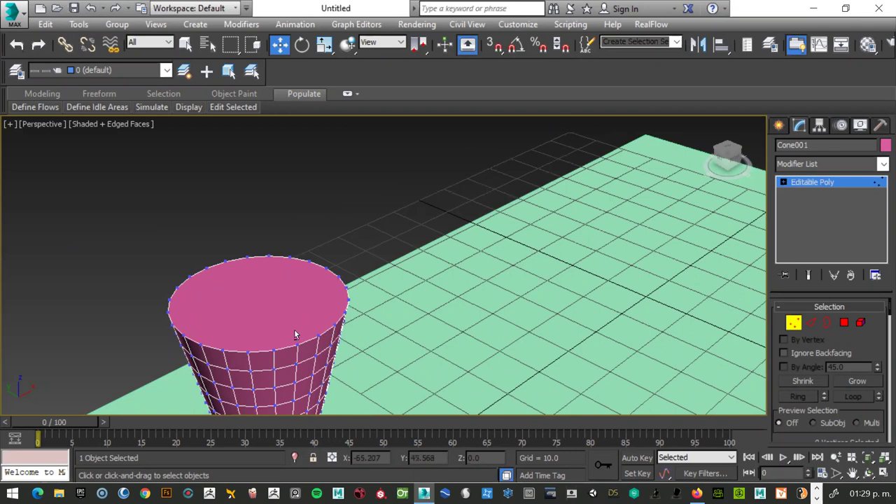
Step: Try pulling a rim edge outward, undo it, and switch to Border sub-object level
{"action": "middle_click_drag", "start_coordinate": [380, 272], "coordinate": [532, 269], "text": "alt"}
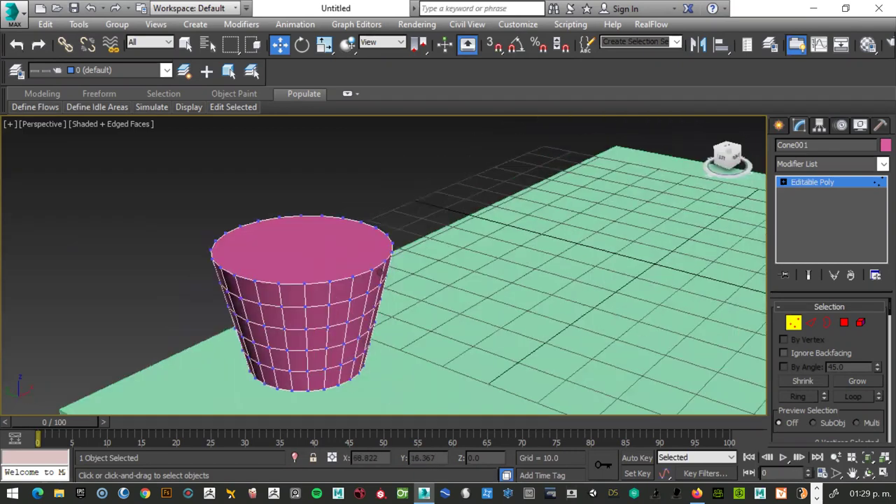
{"action": "left_click", "coordinate": [812, 322]}
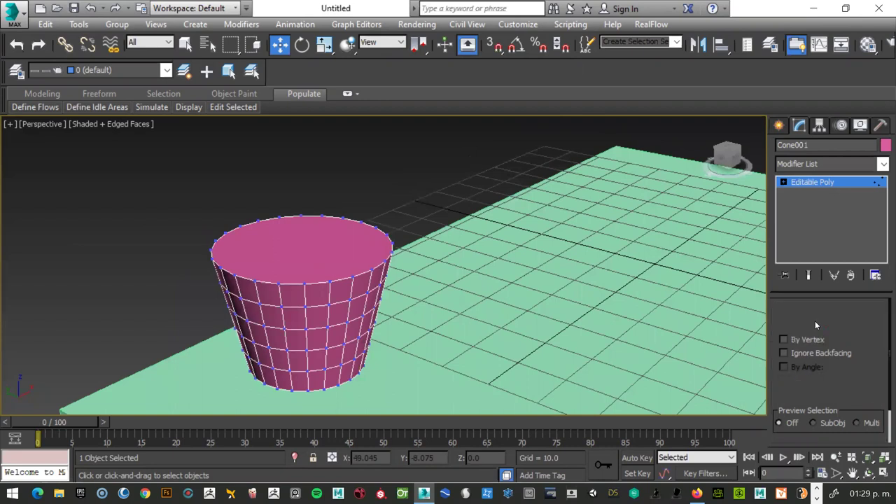
{"action": "left_click", "coordinate": [335, 298]}
{"action": "left_click_drag", "start_coordinate": [343, 298], "coordinate": [373, 302]}
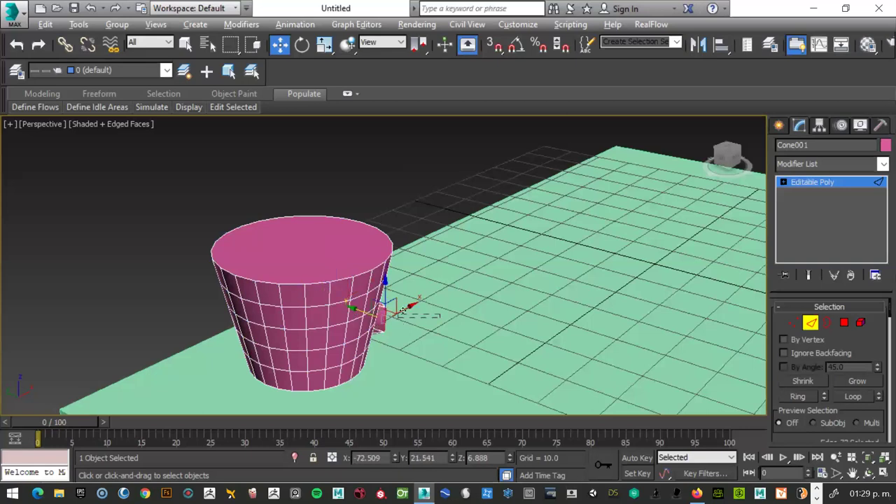
{"action": "mouse_move", "coordinate": [727, 157]}
{"action": "left_click_drag", "start_coordinate": [728, 157], "coordinate": [264, 191]}
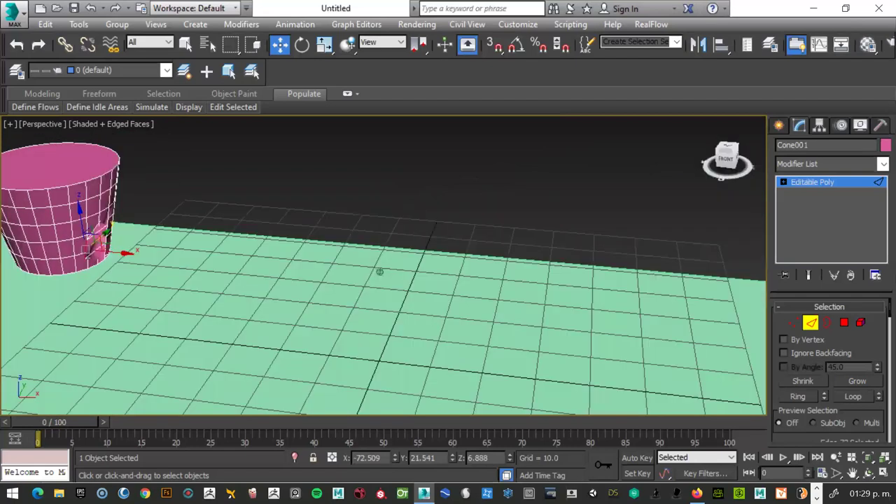
{"action": "scroll", "coordinate": [62, 189], "scroll_direction": "up", "scroll_amount": 5}
{"action": "scroll", "coordinate": [68, 184], "scroll_direction": "down", "scroll_amount": 2}
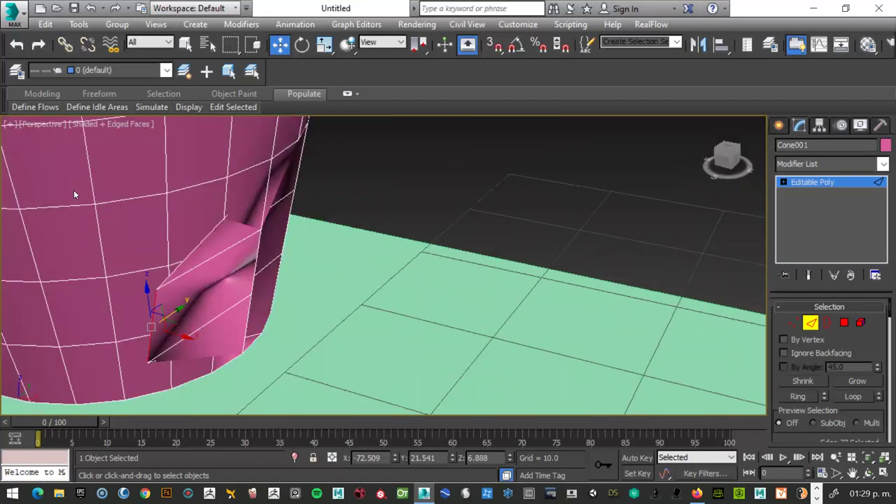
{"action": "key", "text": "ctrl+z"}
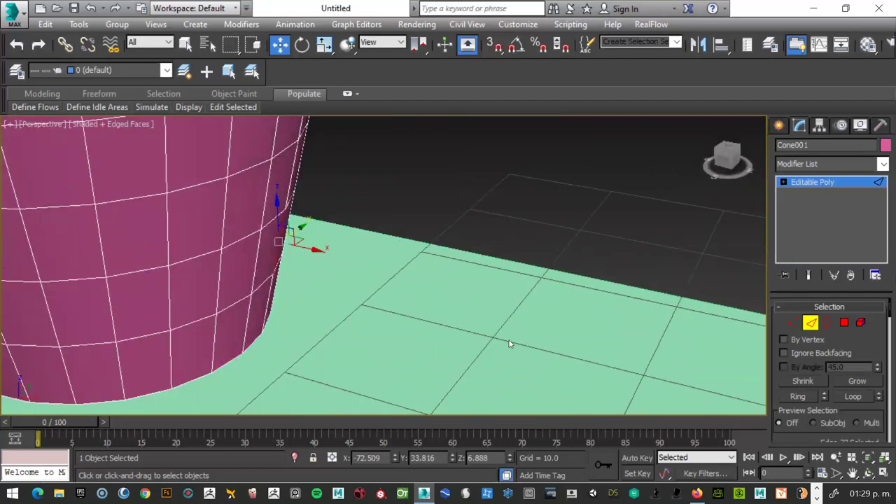
{"action": "left_click", "coordinate": [829, 322]}
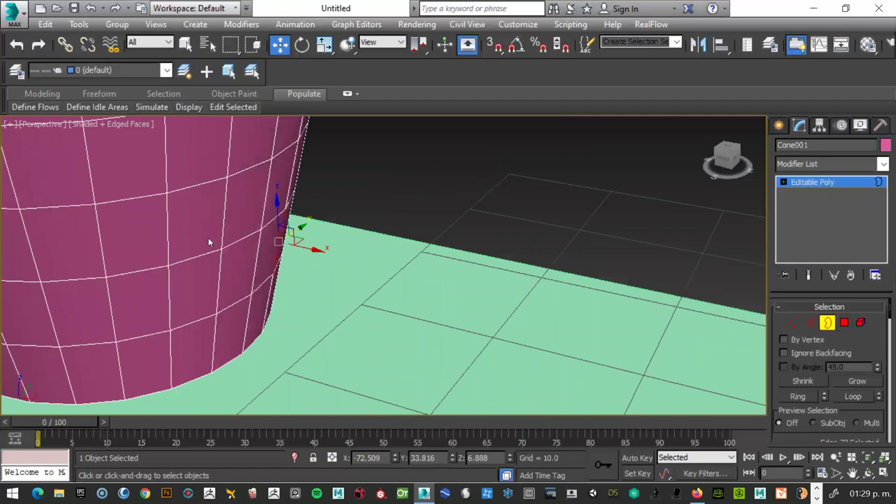
Step: Select the pink cone's top cap polygon at Polygon level and frame it
{"action": "left_click", "coordinate": [844, 322]}
{"action": "left_click", "coordinate": [844, 322]}
{"action": "key", "text": "4"}
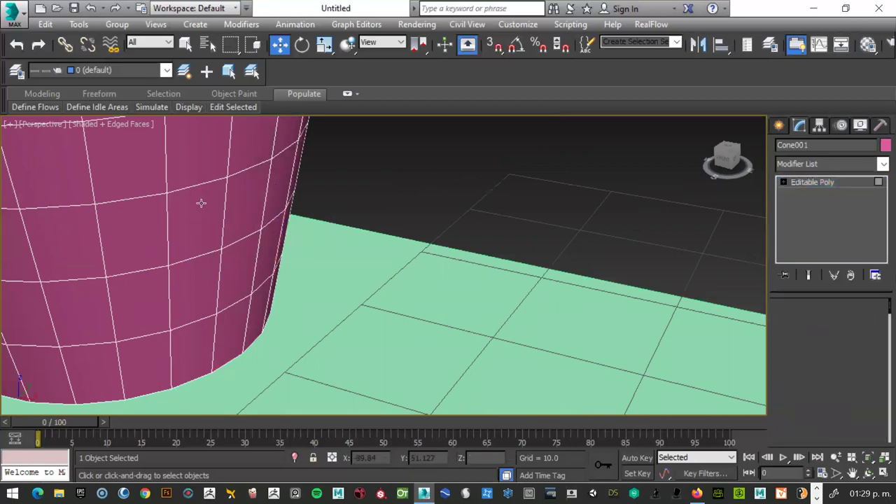
{"action": "left_click", "coordinate": [200, 203]}
{"action": "scroll", "coordinate": [235, 215], "scroll_direction": "down", "scroll_amount": 3}
{"action": "scroll", "coordinate": [234, 216], "scroll_direction": "down", "scroll_amount": 2}
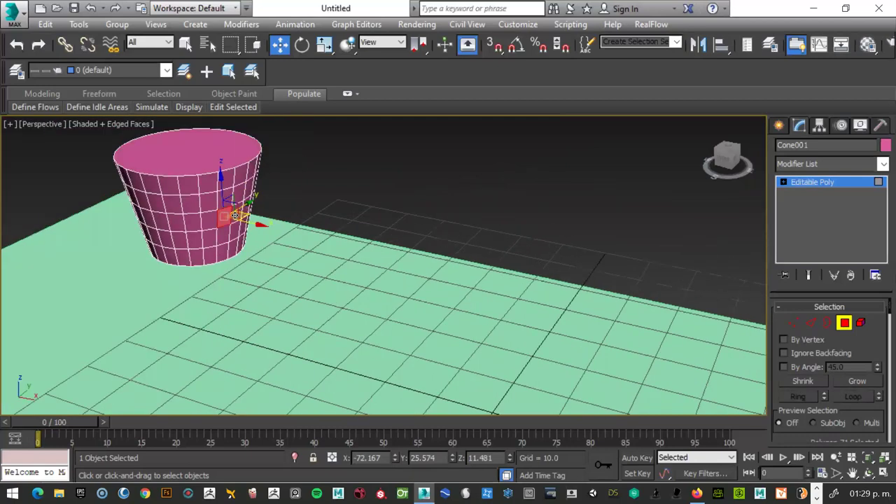
{"action": "left_click", "coordinate": [214, 163]}
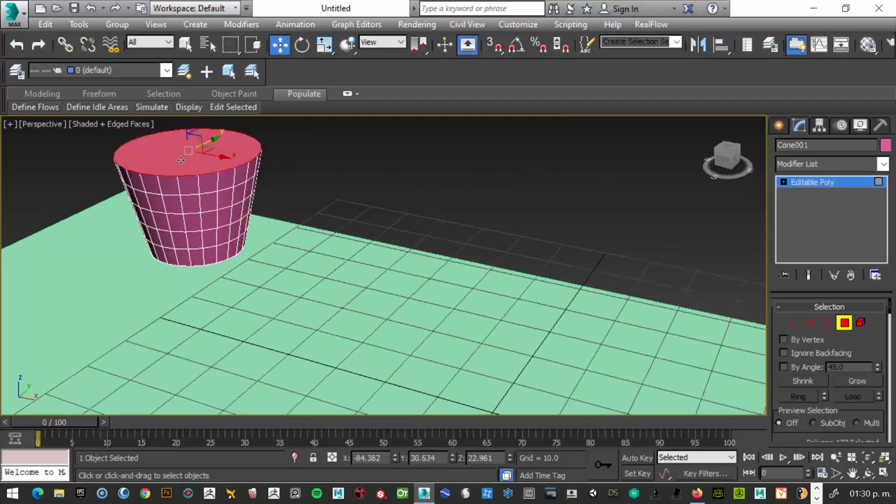
{"action": "key", "text": "z"}
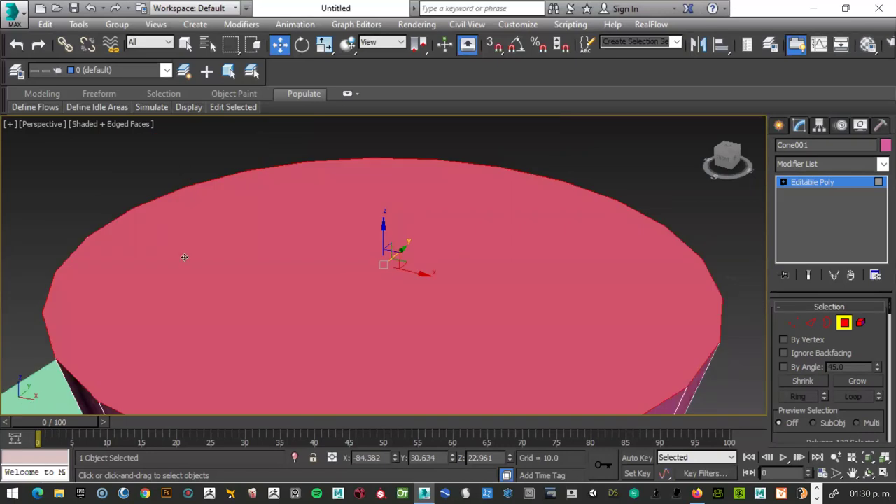
{"action": "scroll", "coordinate": [284, 264], "scroll_direction": "down", "scroll_amount": 3}
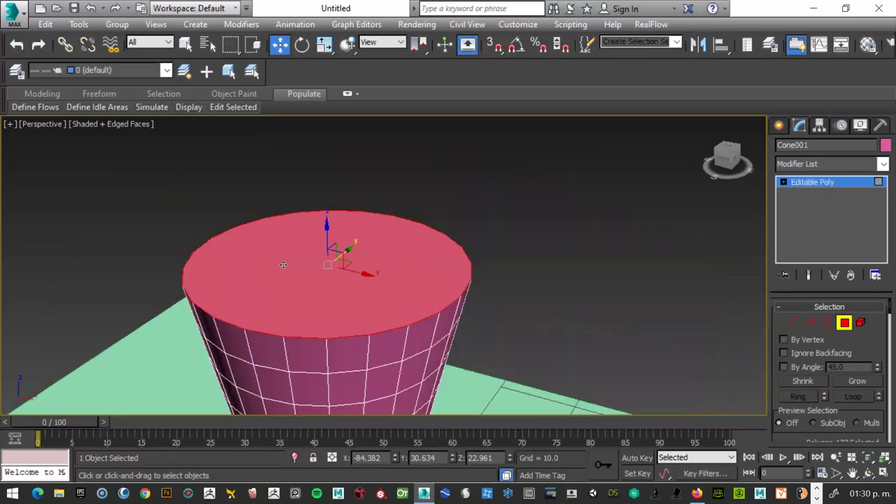
Step: Inset the top cap to leave a narrow rim around a smaller inner face
{"action": "right_click", "coordinate": [284, 266]}
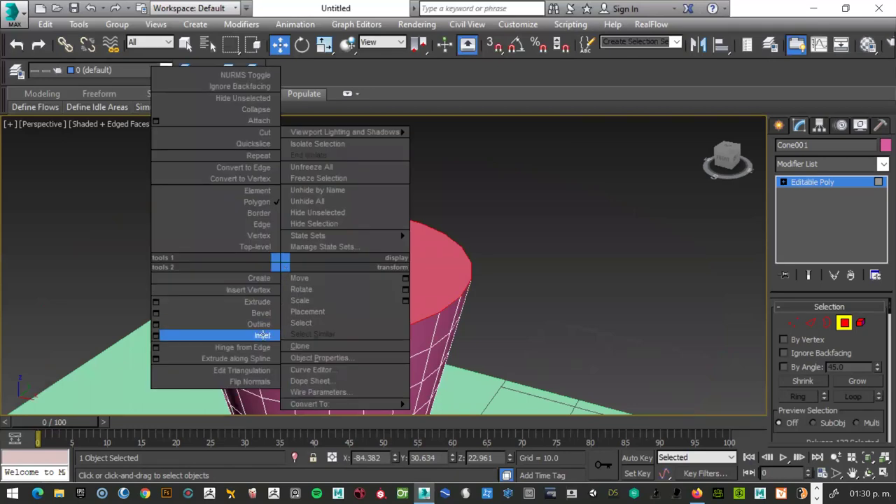
{"action": "left_click", "coordinate": [262, 336]}
{"action": "mouse_move", "coordinate": [229, 253]}
{"action": "left_mouse_down"}
{"action": "mouse_move", "coordinate": [237, 262]}
{"action": "mouse_move", "coordinate": [220, 260]}
{"action": "left_mouse_up"}
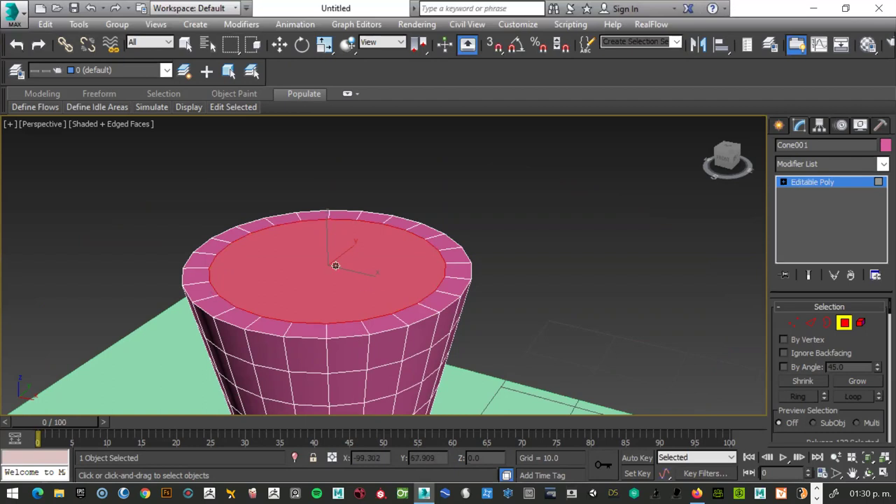
Step: Extrude the cone's inset inner face downward to hollow out the pot
{"action": "key", "text": "w"}
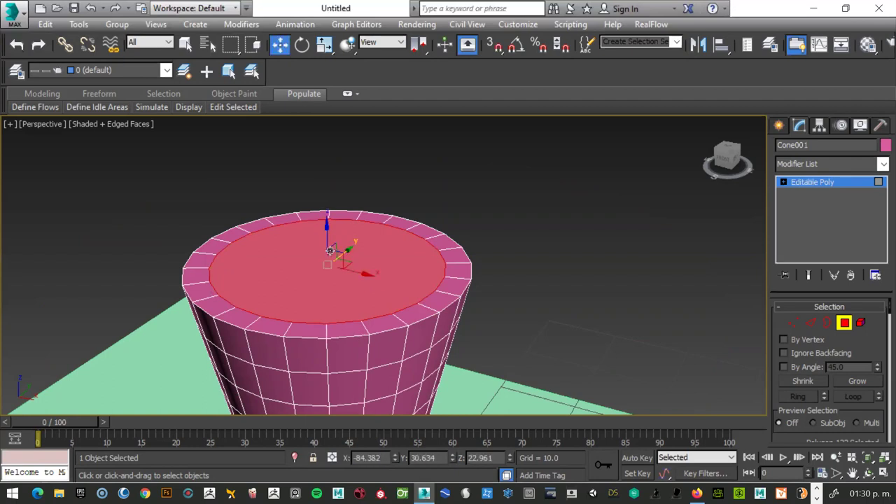
{"action": "right_click", "coordinate": [329, 250]}
{"action": "left_click", "coordinate": [308, 287]}
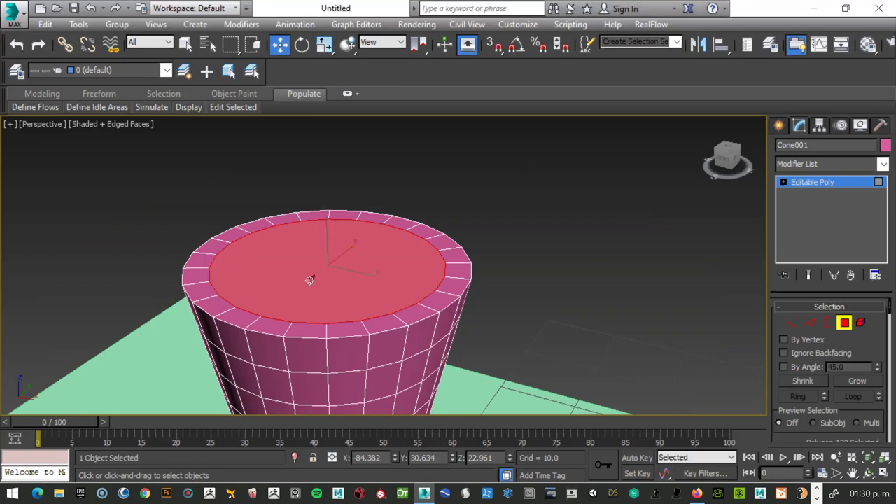
{"action": "mouse_move", "coordinate": [325, 245]}
{"action": "left_mouse_down"}
{"action": "mouse_move", "coordinate": [310, 184]}
{"action": "mouse_move", "coordinate": [319, 300]}
{"action": "left_mouse_up"}
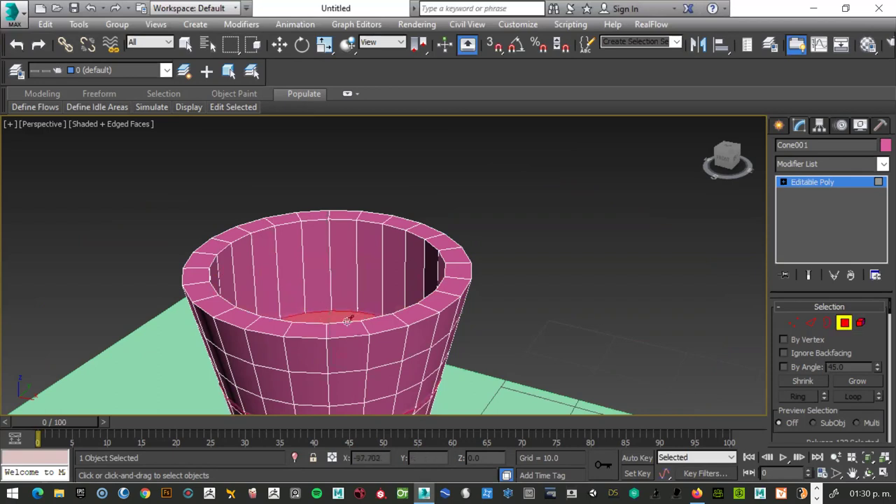
{"action": "scroll", "coordinate": [348, 286], "scroll_direction": "down", "scroll_amount": 3}
{"action": "scroll", "coordinate": [353, 315], "scroll_direction": "up", "scroll_amount": 2}
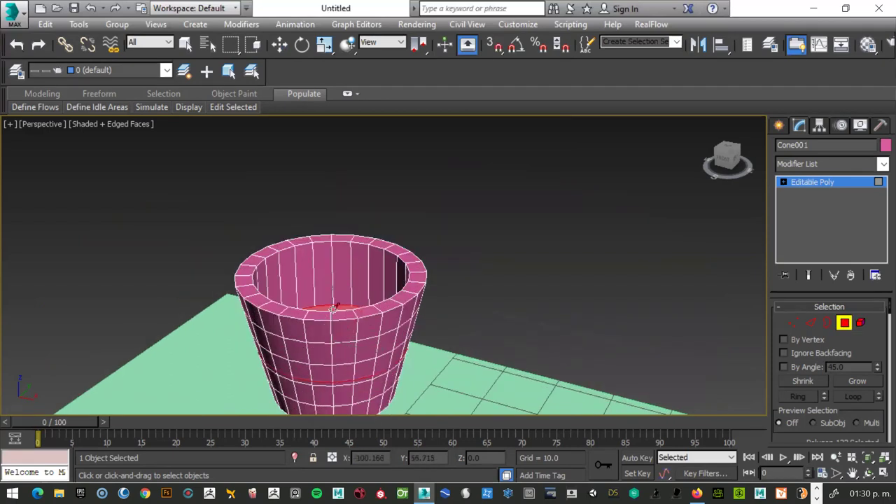
Step: Lower the selected loop to reshape the pot and scale its inner bottom face to 87%
{"action": "key", "text": "w"}
{"action": "left_click_drag", "start_coordinate": [333, 308], "coordinate": [337, 343]}
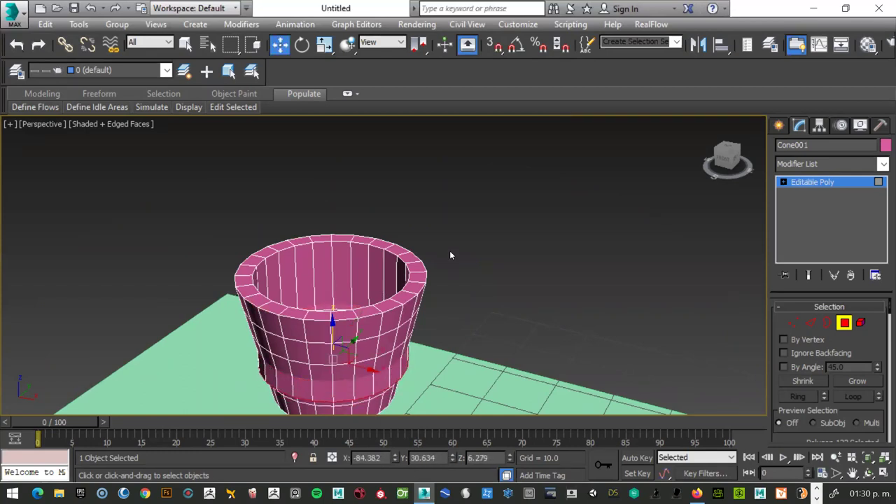
{"action": "left_click_drag", "start_coordinate": [728, 155], "coordinate": [728, 171]}
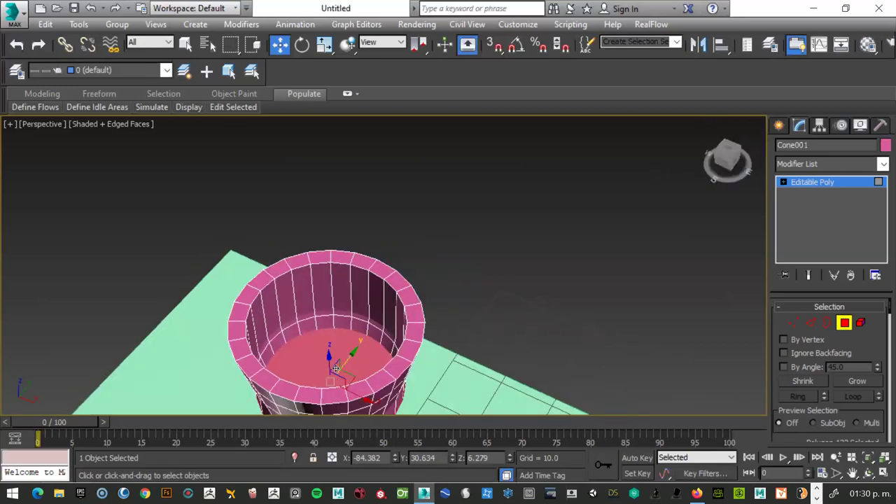
{"action": "key", "text": "r"}
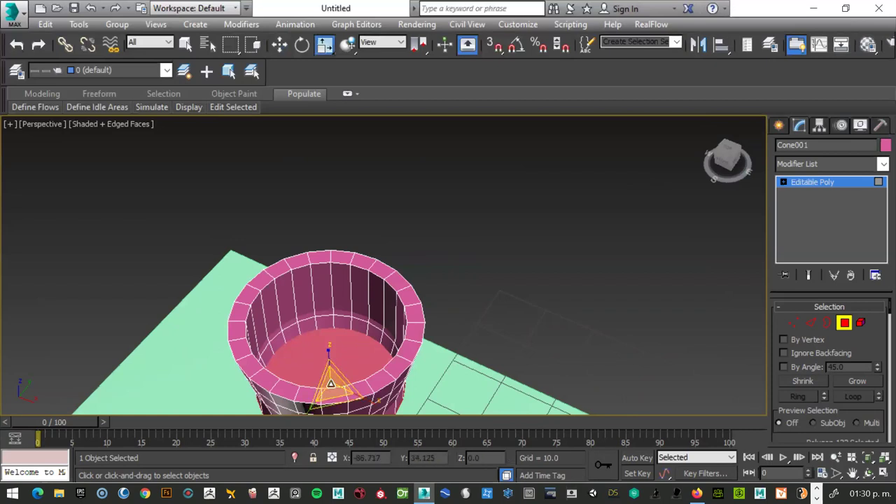
{"action": "left_click_drag", "start_coordinate": [331, 383], "coordinate": [333, 396]}
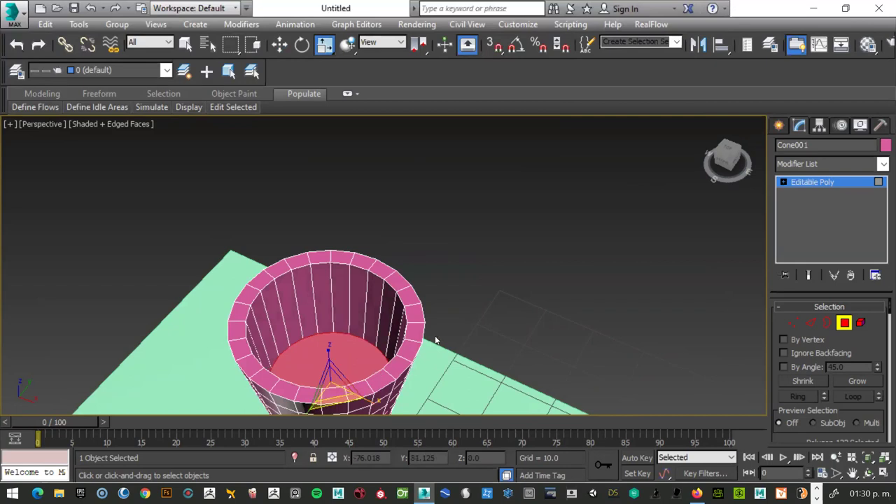
{"action": "scroll", "coordinate": [434, 336], "scroll_direction": "down", "scroll_amount": 3}
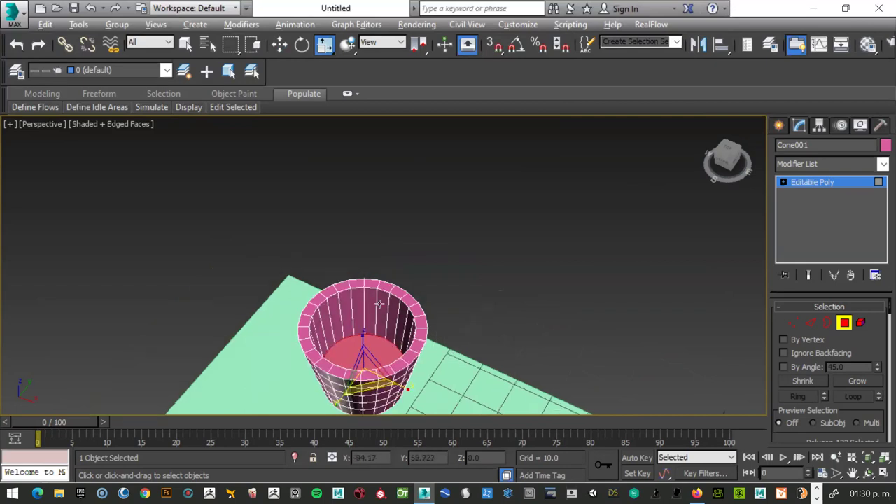
Step: Orbit to look down on the table and bring up Standard Primitives in the Create panel
{"action": "middle_click_drag", "start_coordinate": [434, 356], "coordinate": [560, 241], "text": "alt"}
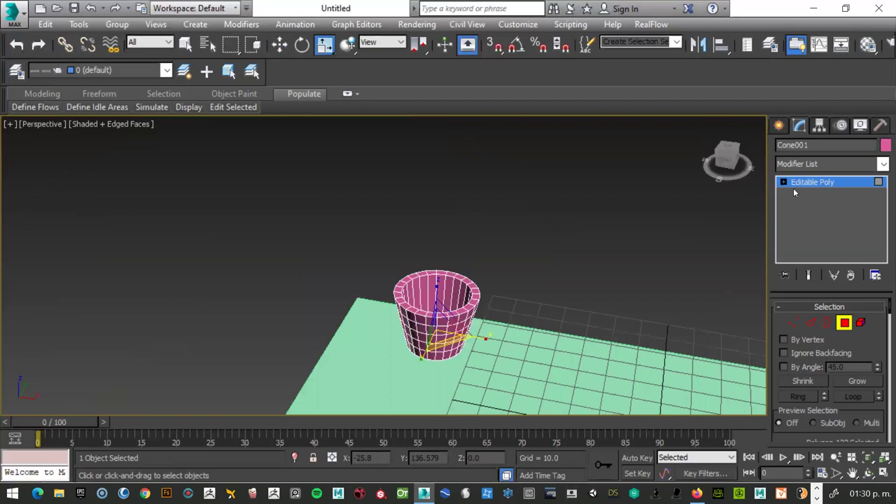
{"action": "left_click", "coordinate": [781, 125]}
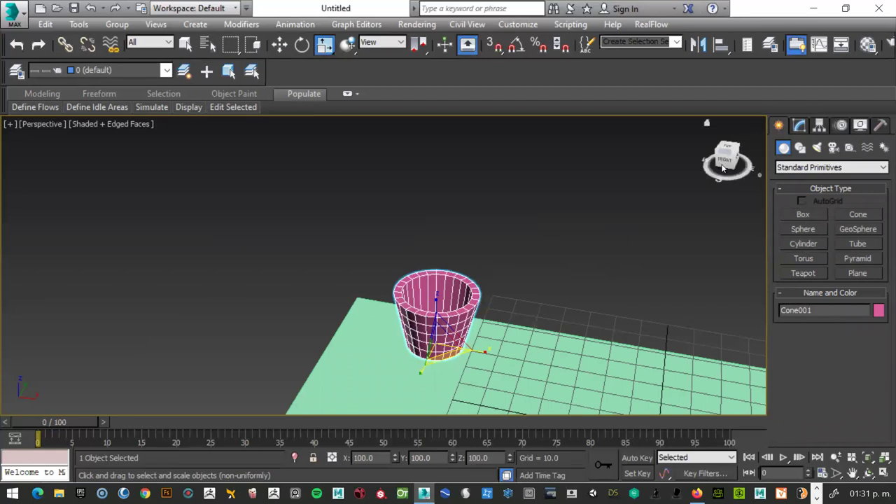
{"action": "left_click_drag", "start_coordinate": [725, 160], "coordinate": [726, 172]}
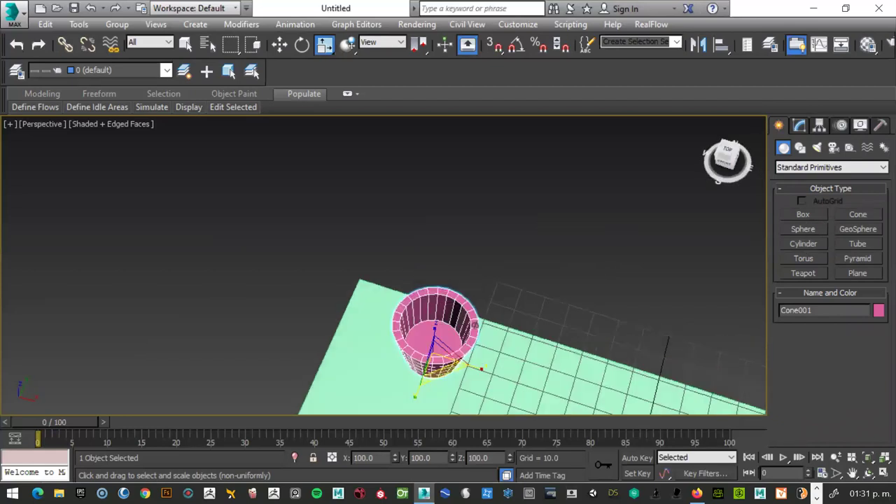
{"action": "left_click", "coordinate": [800, 126]}
{"action": "left_click", "coordinate": [778, 125]}
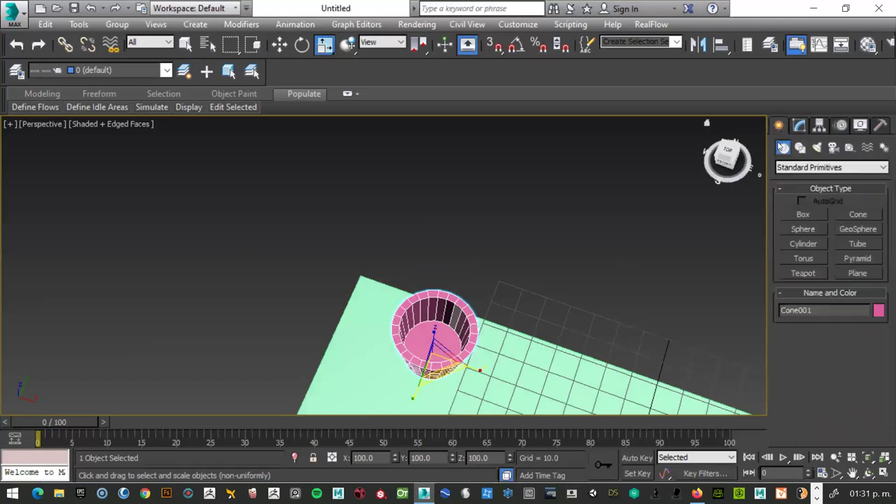
{"action": "left_click", "coordinate": [791, 168]}
{"action": "left_click", "coordinate": [791, 177]}
Step: Switch to Top view, start a cone inside the pot, then cancel it
{"action": "left_click", "coordinate": [864, 218]}
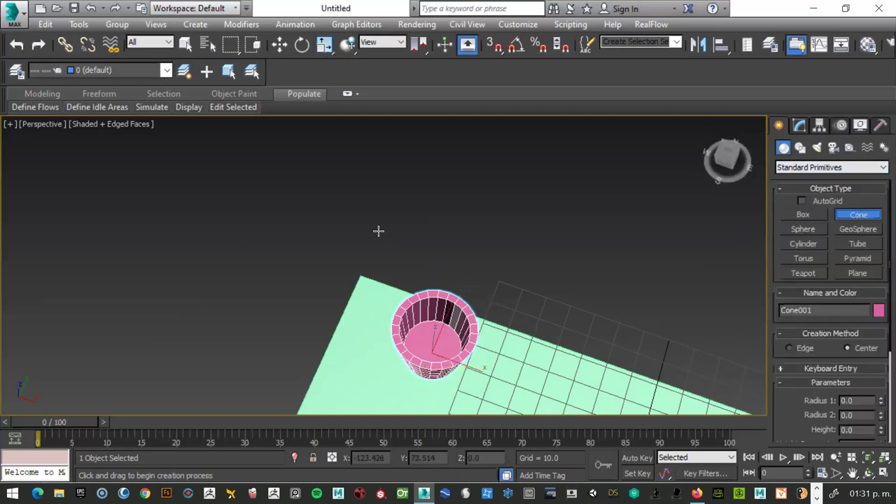
{"action": "key", "text": "t"}
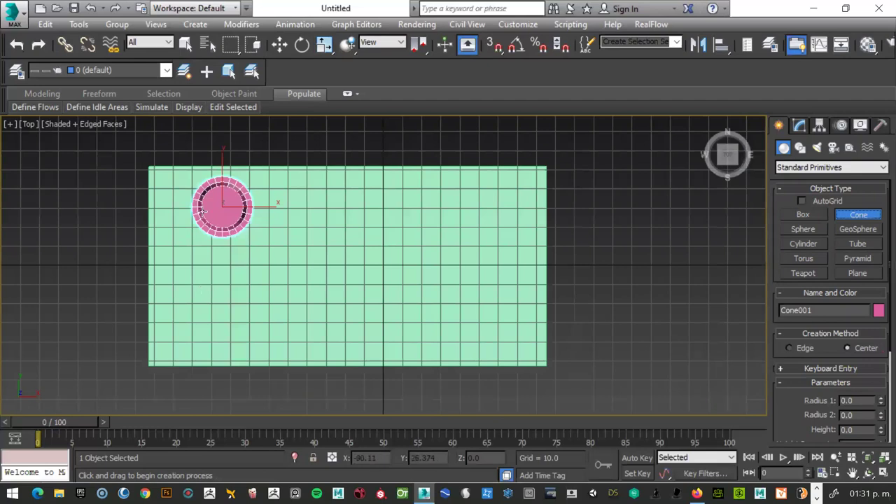
{"action": "scroll", "coordinate": [208, 209], "scroll_direction": "up", "scroll_amount": 6}
{"action": "scroll", "coordinate": [212, 213], "scroll_direction": "down", "scroll_amount": 2}
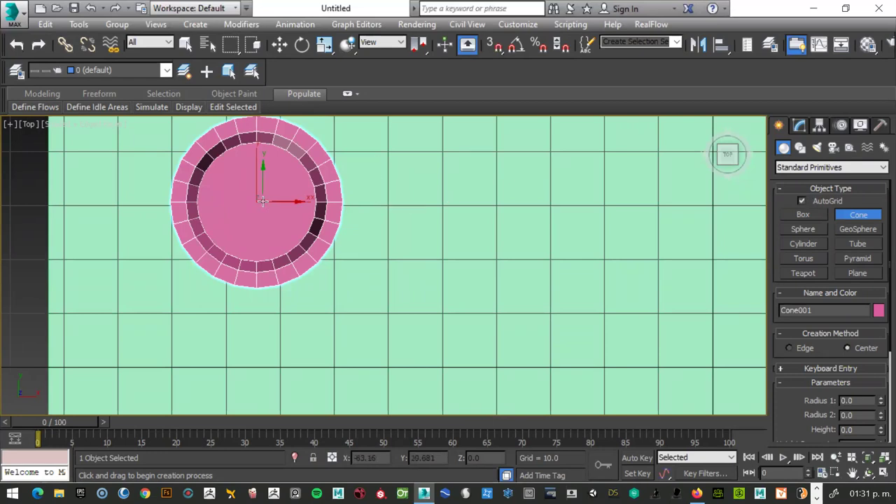
{"action": "left_click_drag", "start_coordinate": [259, 199], "coordinate": [300, 233]}
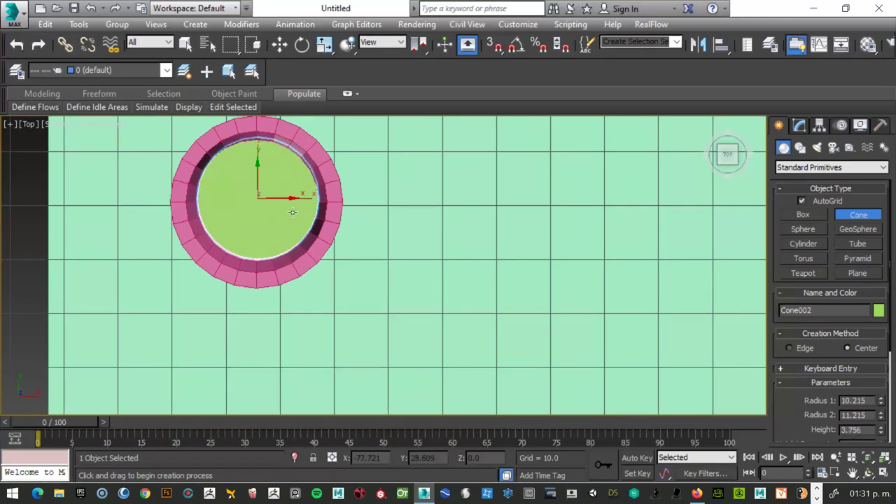
{"action": "left_click", "coordinate": [364, 189]}
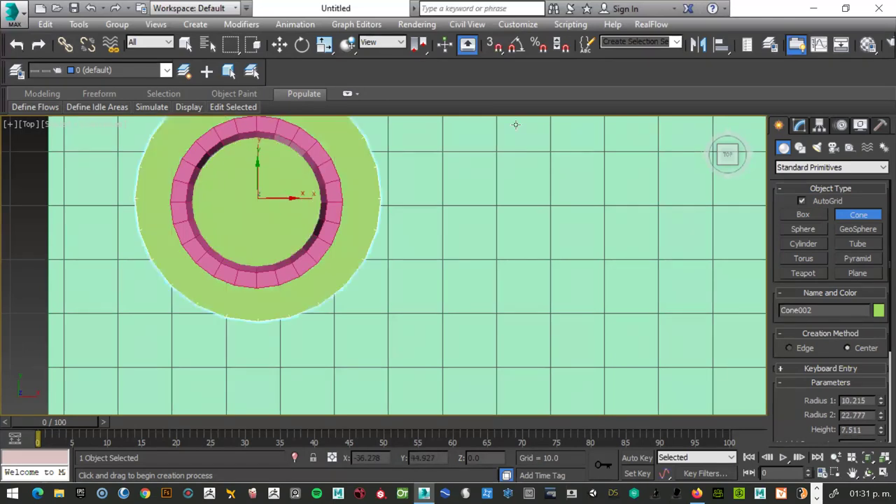
{"action": "right_click", "coordinate": [683, 203]}
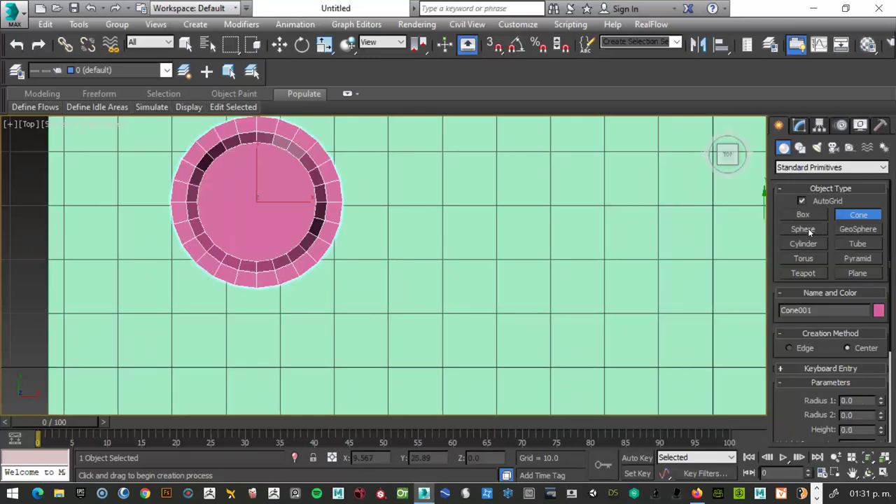
Step: Draw Cylinder001 inside the pot as soil, radius 11.352 and height 9.713
{"action": "left_click", "coordinate": [805, 244]}
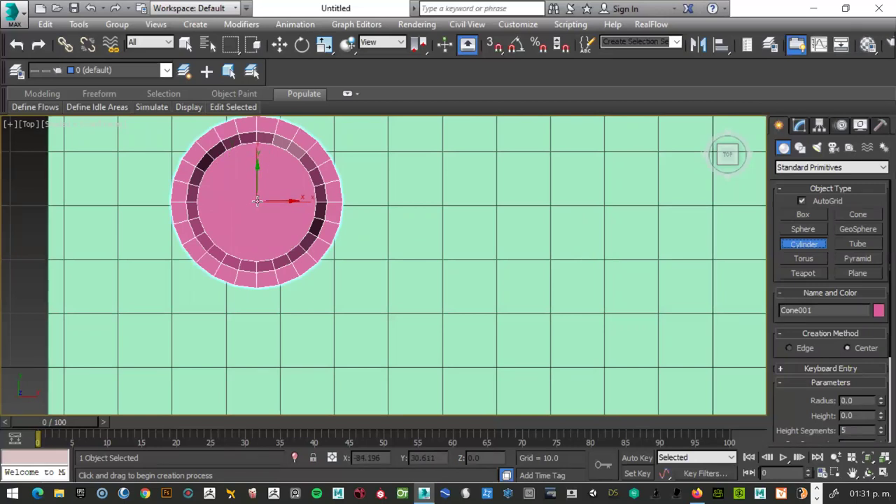
{"action": "left_click_drag", "start_coordinate": [256, 201], "coordinate": [307, 237]}
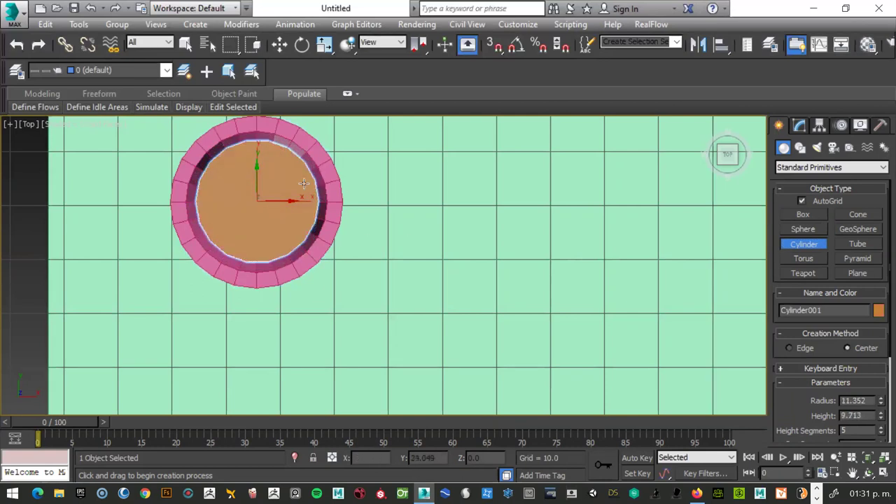
{"action": "left_click", "coordinate": [335, 189]}
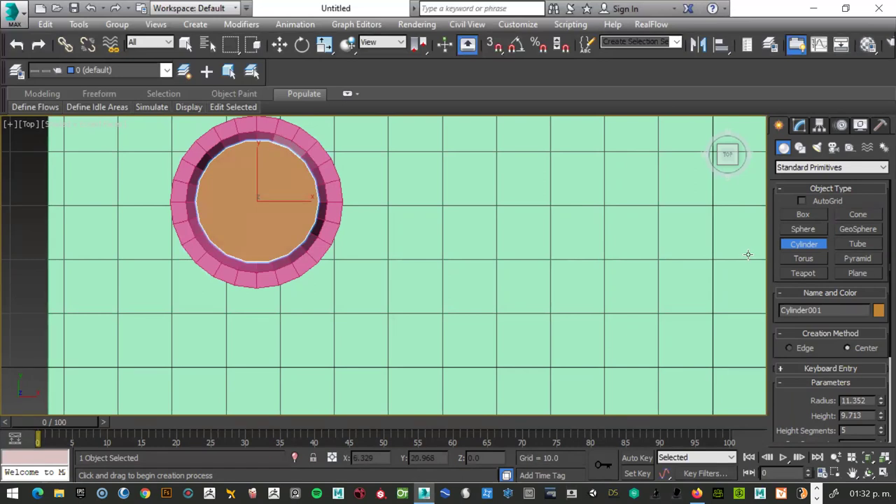
{"action": "key", "text": "w"}
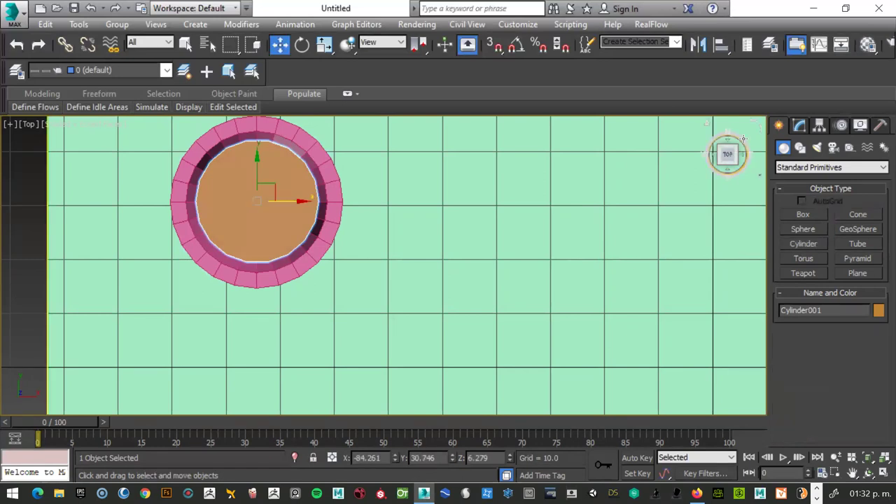
Step: Show the four-viewport layout with the lower-right view set to Perspective
{"action": "mouse_move", "coordinate": [740, 175]}
{"action": "middle_mouse_down", "text": "alt"}
{"action": "mouse_move", "coordinate": [382, 257]}
{"action": "mouse_move", "coordinate": [381, 237]}
{"action": "mouse_move", "coordinate": [376, 244]}
{"action": "middle_mouse_up", "text": "alt"}
{"action": "left_click", "coordinate": [728, 164]}
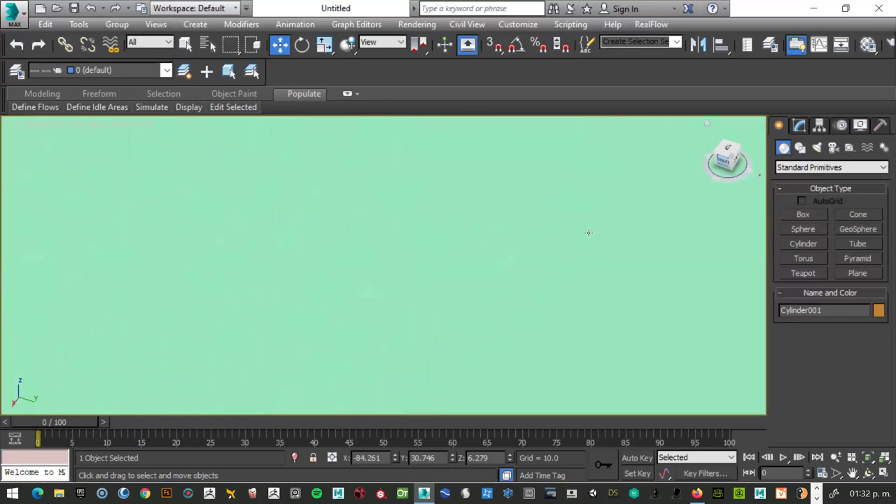
{"action": "key", "text": "t"}
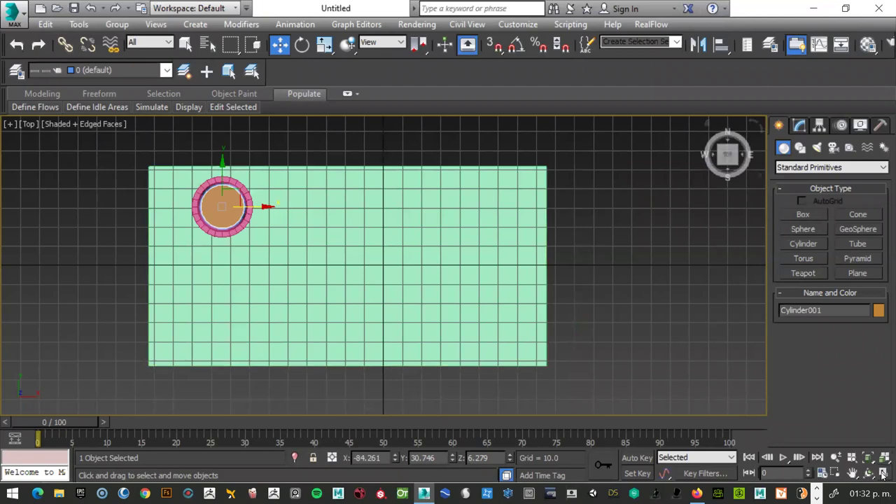
{"action": "left_click", "coordinate": [882, 474]}
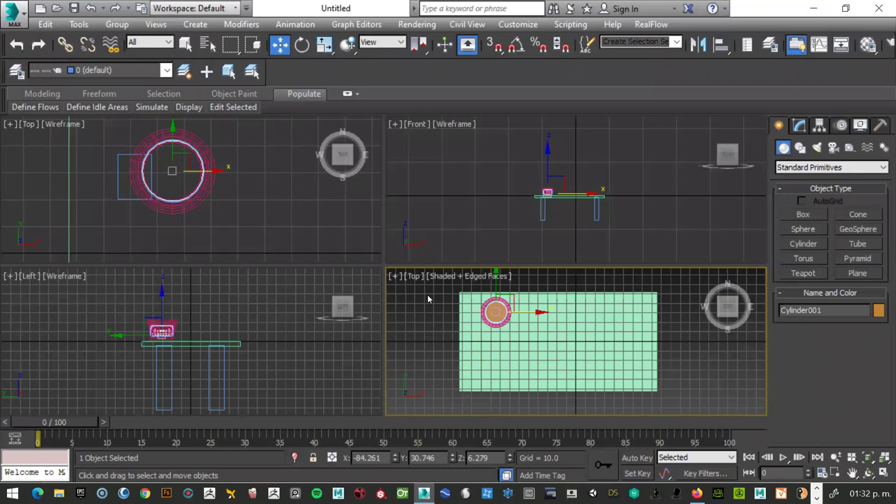
{"action": "key", "text": "p"}
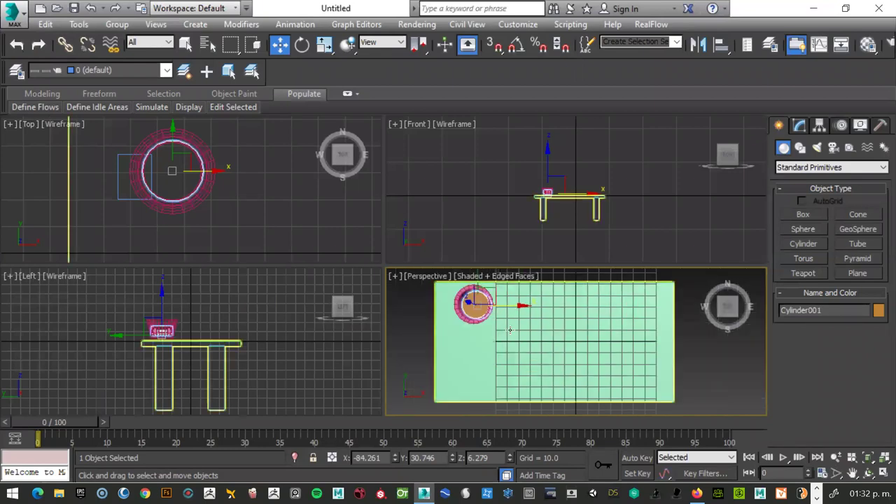
Step: Zoom the Perspective view to an oblique close-up of the pot and open the object category list
{"action": "key", "text": "z"}
{"action": "scroll", "coordinate": [519, 326], "scroll_direction": "down", "scroll_amount": 2}
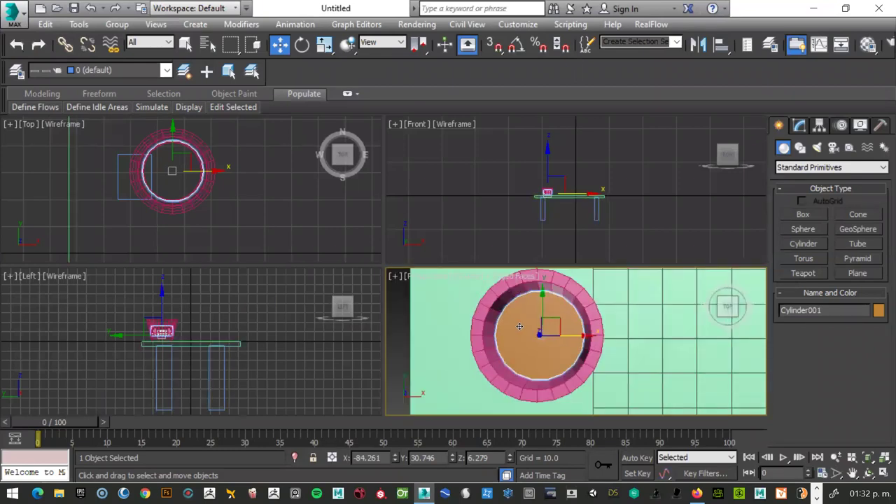
{"action": "key", "text": "ctrl+d"}
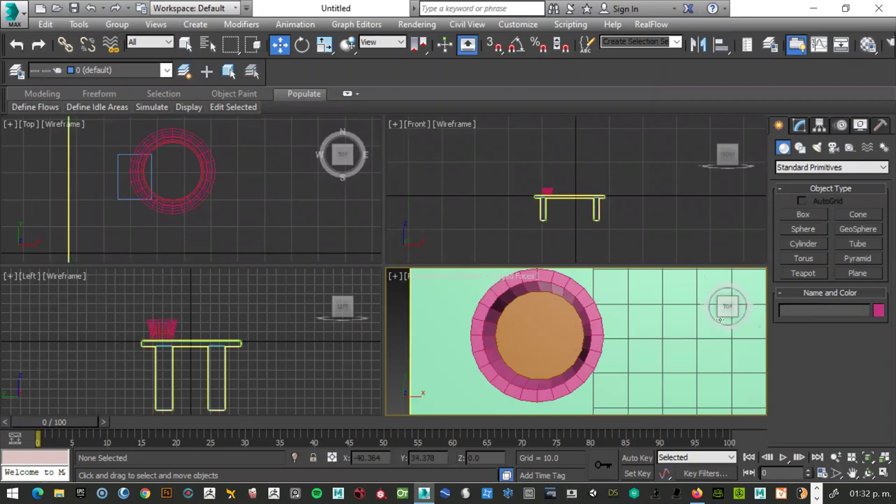
{"action": "middle_click_drag", "start_coordinate": [532, 336], "coordinate": [539, 315], "text": "alt"}
{"action": "scroll", "coordinate": [539, 315], "scroll_direction": "up", "scroll_amount": 3}
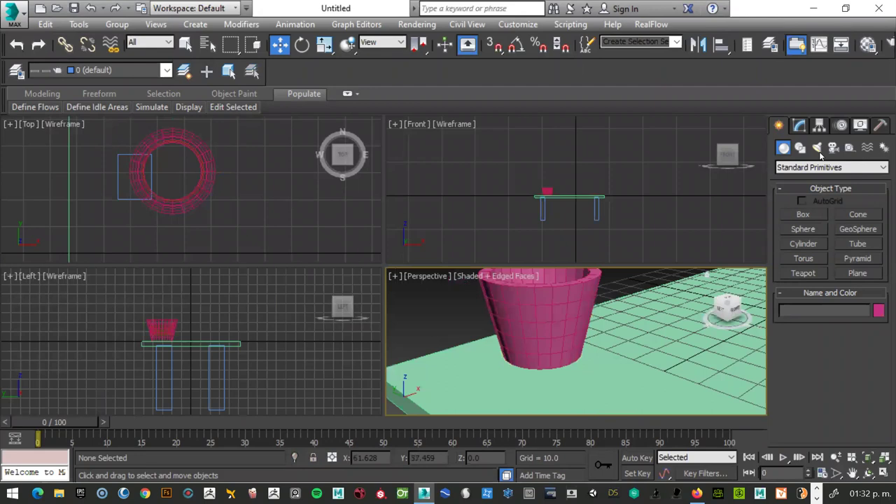
{"action": "left_click", "coordinate": [810, 169]}
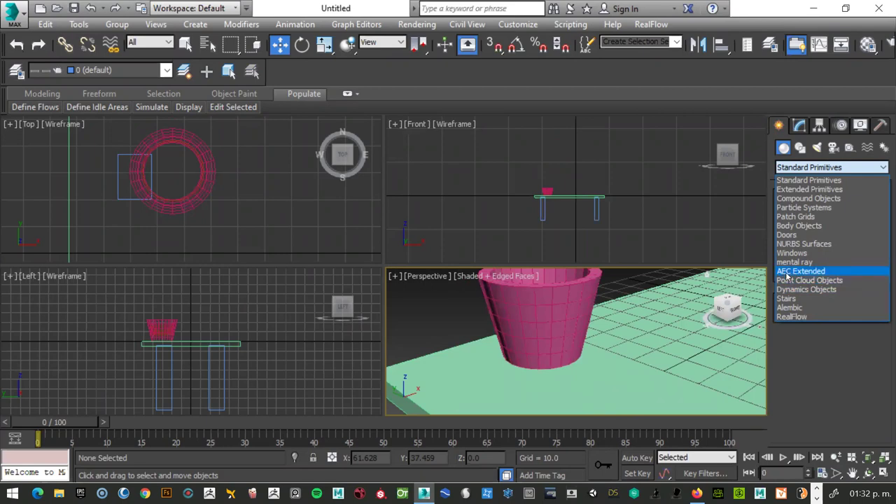
Step: Under AEC Extended Foliage, drop a Japanese Flowering Cherry onto the pot in the Perspective view
{"action": "left_click", "coordinate": [788, 273]}
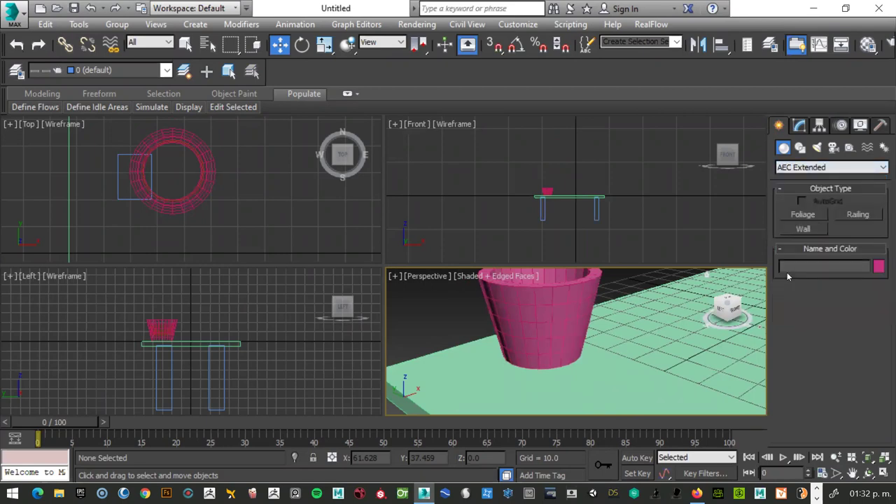
{"action": "left_click", "coordinate": [809, 217]}
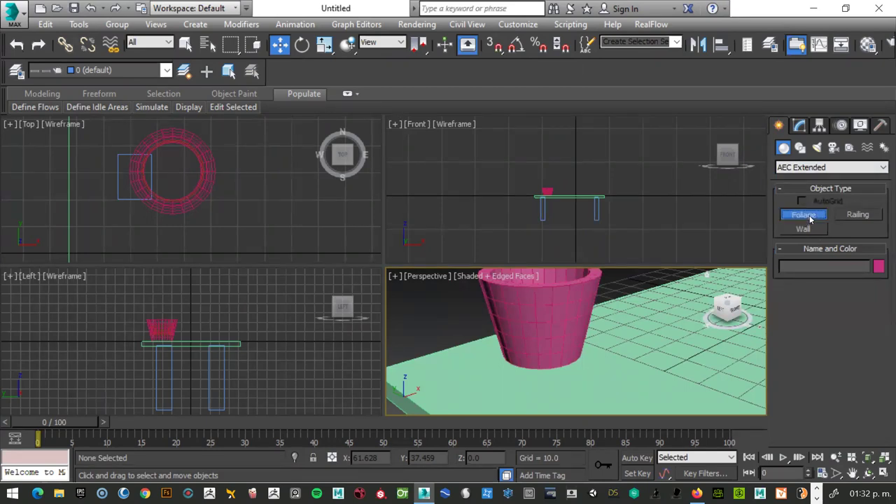
{"action": "scroll", "coordinate": [854, 377], "scroll_direction": "down", "scroll_amount": 3}
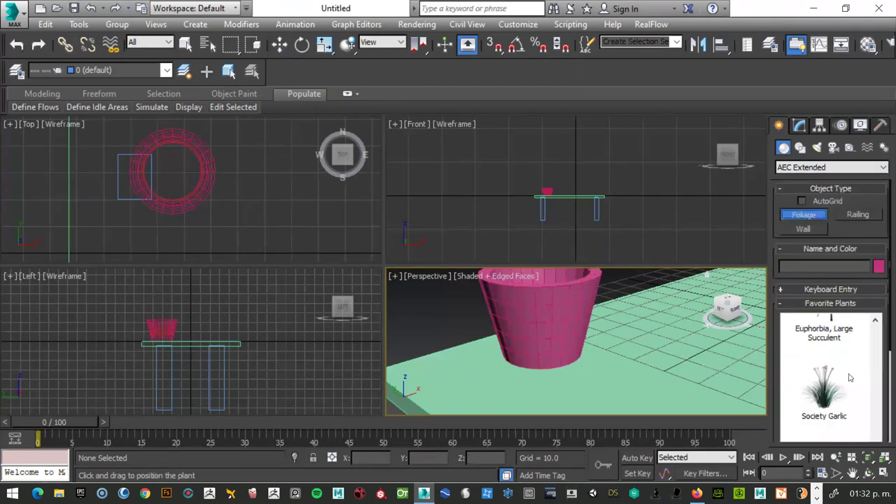
{"action": "scroll", "coordinate": [849, 374], "scroll_direction": "down", "scroll_amount": 3}
{"action": "scroll", "coordinate": [850, 370], "scroll_direction": "down", "scroll_amount": 2}
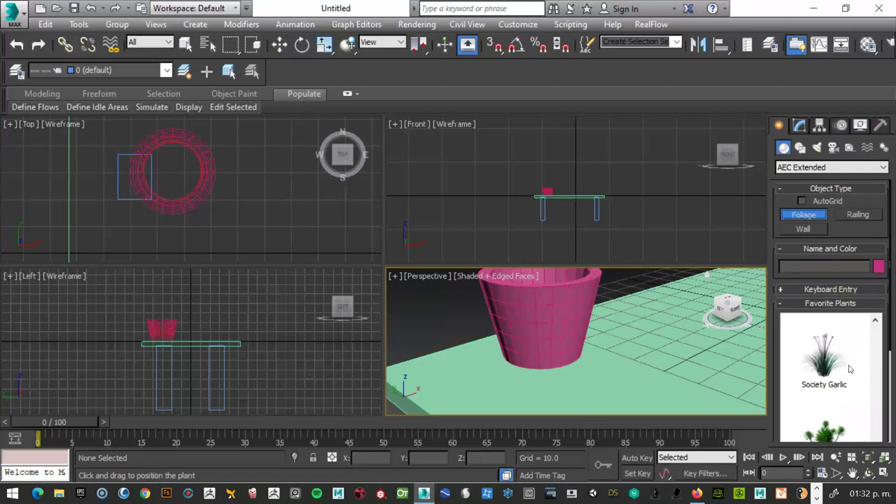
{"action": "scroll", "coordinate": [849, 369], "scroll_direction": "down", "scroll_amount": 2}
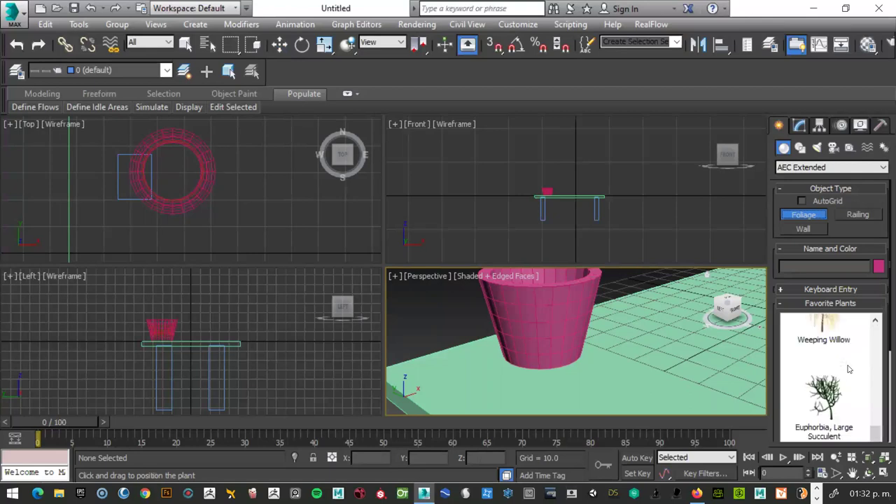
{"action": "scroll", "coordinate": [848, 369], "scroll_direction": "up", "scroll_amount": 2}
{"action": "scroll", "coordinate": [848, 369], "scroll_direction": "down", "scroll_amount": 2}
{"action": "scroll", "coordinate": [848, 369], "scroll_direction": "up", "scroll_amount": 3}
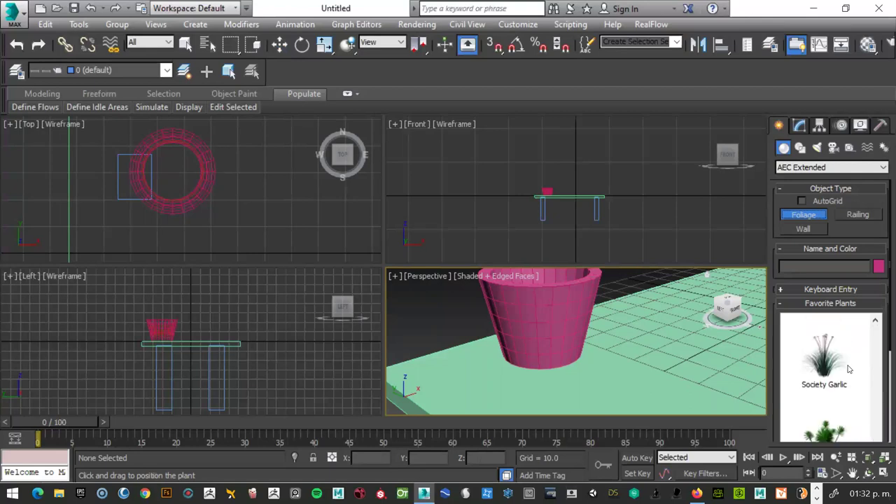
{"action": "scroll", "coordinate": [848, 368], "scroll_direction": "up", "scroll_amount": 3}
{"action": "scroll", "coordinate": [849, 368], "scroll_direction": "down", "scroll_amount": 3}
{"action": "scroll", "coordinate": [848, 368], "scroll_direction": "up", "scroll_amount": 3}
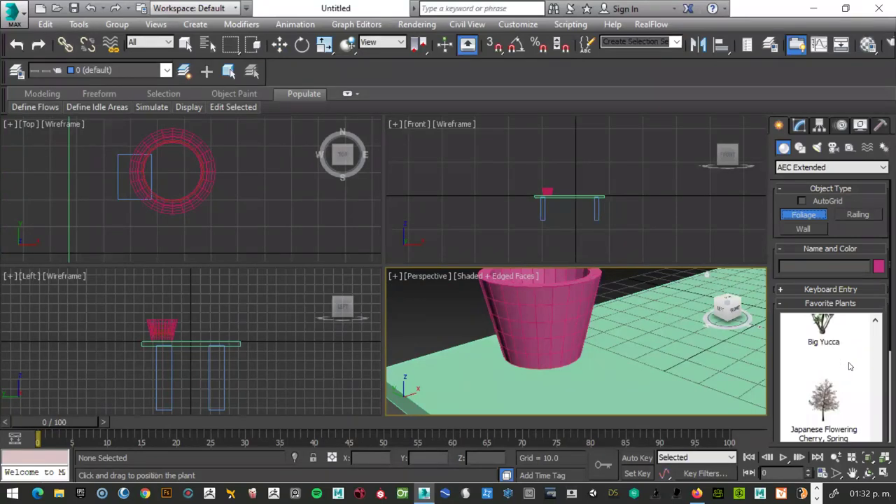
{"action": "mouse_move", "coordinate": [827, 397]}
{"action": "left_mouse_down"}
{"action": "mouse_move", "coordinate": [689, 356]}
{"action": "mouse_move", "coordinate": [553, 343]}
{"action": "left_mouse_up"}
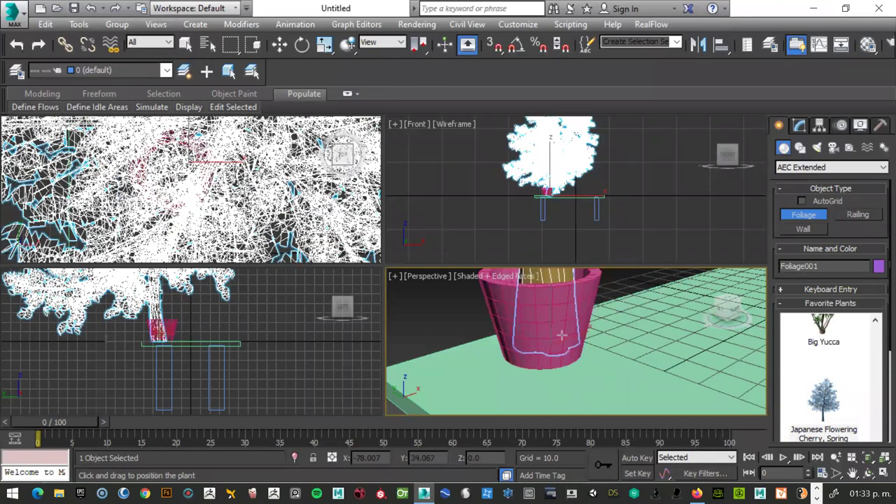
Step: Scale the cherry tree down uniformly to about 15%
{"action": "scroll", "coordinate": [560, 339], "scroll_direction": "down", "scroll_amount": 5}
{"action": "scroll", "coordinate": [600, 343], "scroll_direction": "down", "scroll_amount": 5}
{"action": "scroll", "coordinate": [599, 345], "scroll_direction": "up", "scroll_amount": 6}
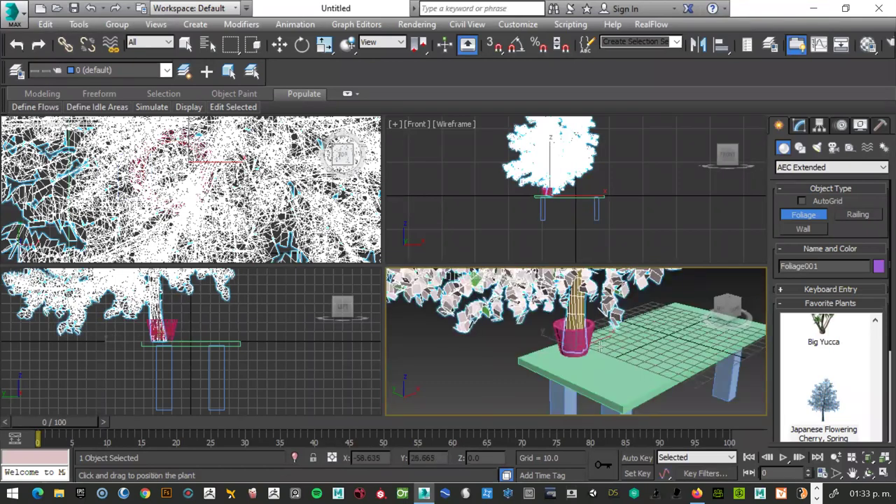
{"action": "key", "text": "r"}
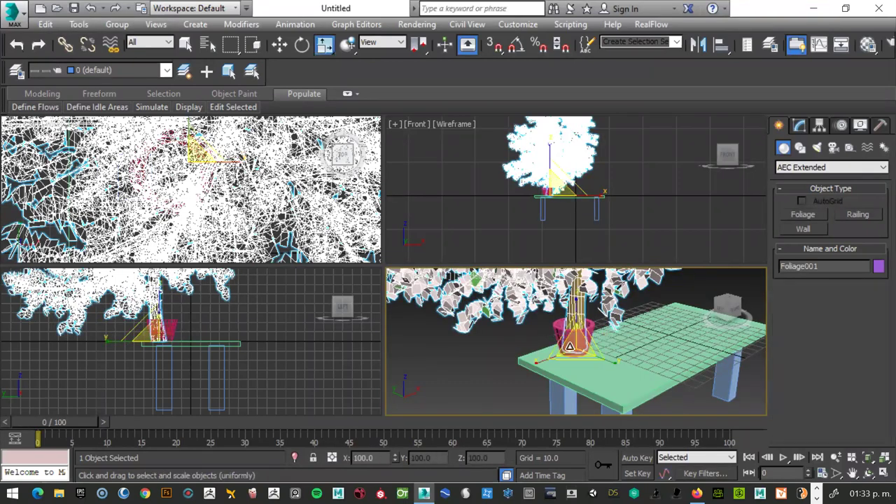
{"action": "mouse_move", "coordinate": [579, 348]}
{"action": "left_mouse_down"}
{"action": "mouse_move", "coordinate": [568, 371]}
{"action": "mouse_move", "coordinate": [81, 36]}
{"action": "left_mouse_up"}
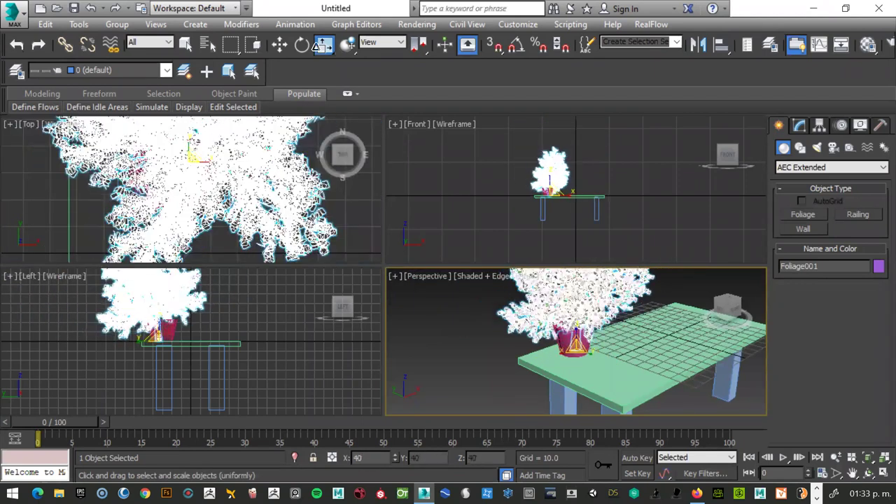
{"action": "left_click_drag", "start_coordinate": [81, 36], "coordinate": [81, 0]}
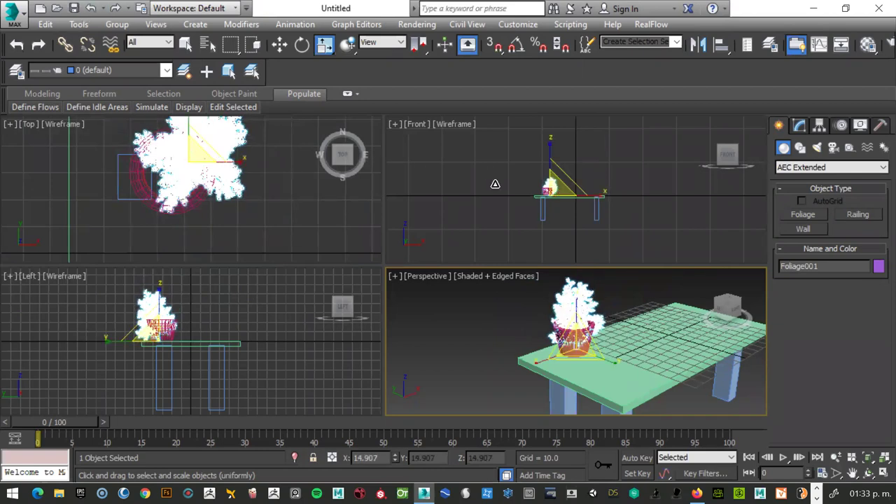
Step: In the Front view, move the tree up and sideways to centre it over the pot
{"action": "scroll", "coordinate": [496, 184], "scroll_direction": "up", "scroll_amount": 5}
{"action": "scroll", "coordinate": [437, 201], "scroll_direction": "up", "scroll_amount": 2}
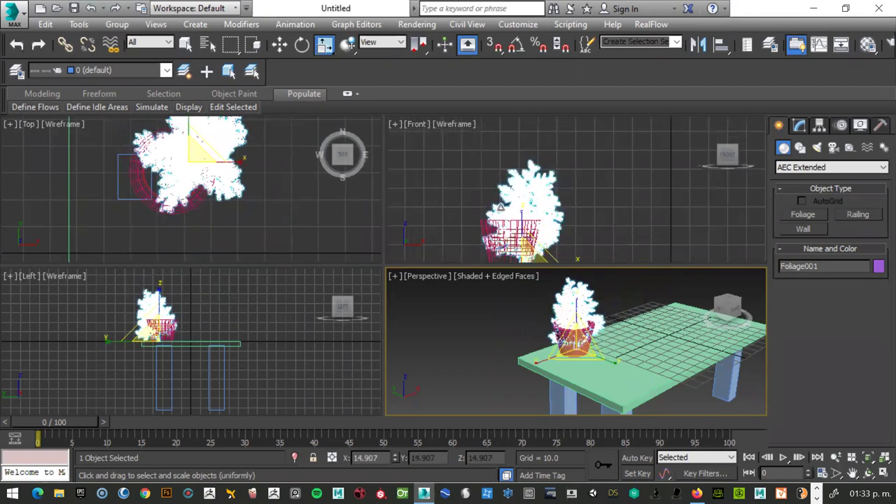
{"action": "middle_click", "coordinate": [394, 226]}
{"action": "key", "text": "w"}
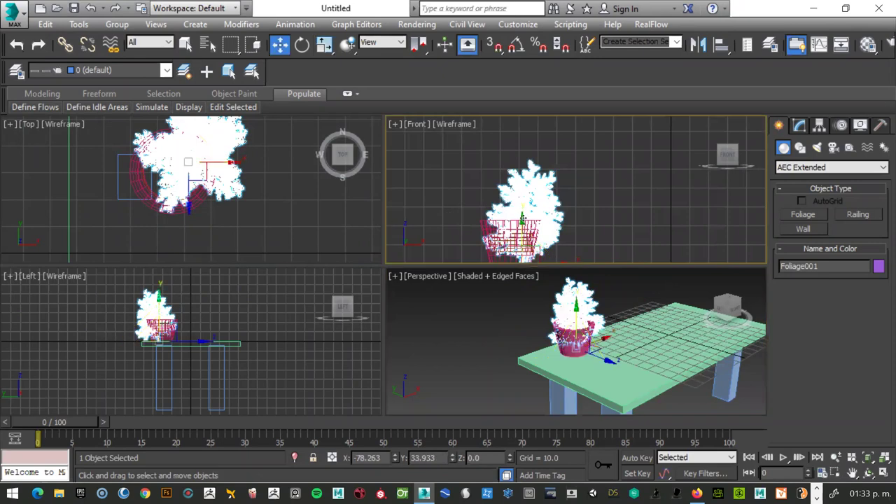
{"action": "left_click_drag", "start_coordinate": [522, 217], "coordinate": [522, 200]}
{"action": "left_click_drag", "start_coordinate": [542, 243], "coordinate": [527, 244]}
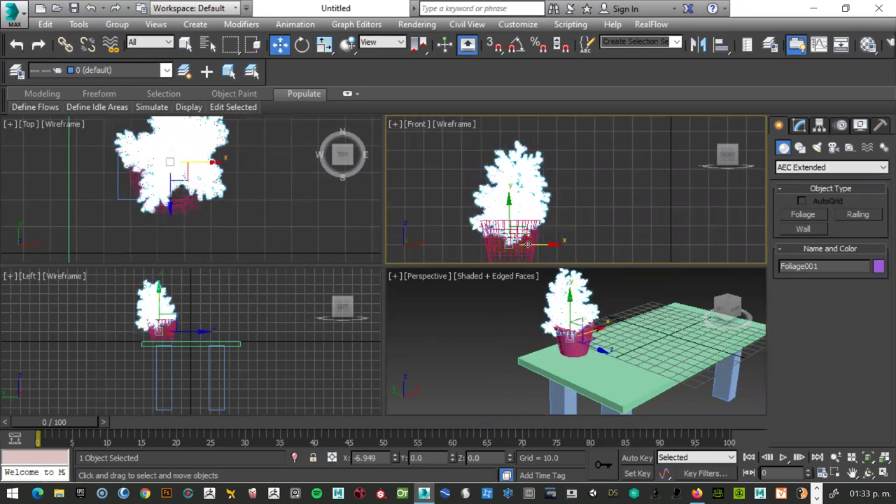
{"action": "left_click_drag", "start_coordinate": [498, 163], "coordinate": [499, 162]}
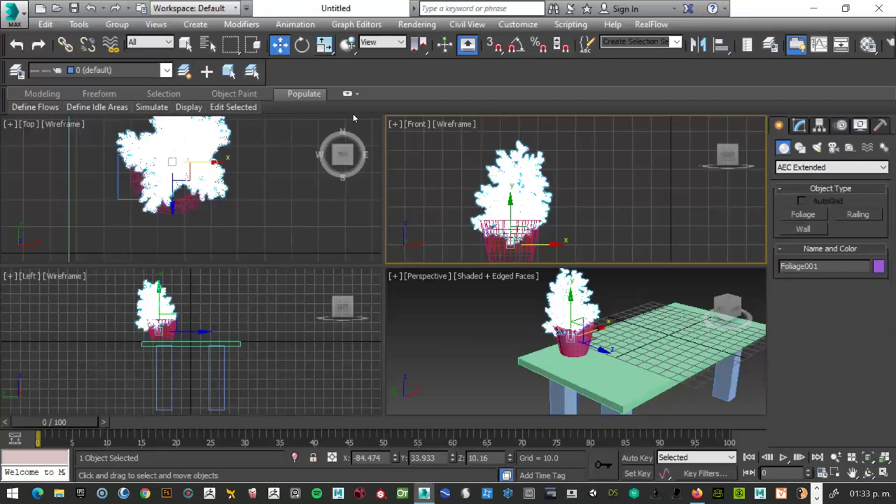
{"action": "left_click_drag", "start_coordinate": [511, 201], "coordinate": [511, 190]}
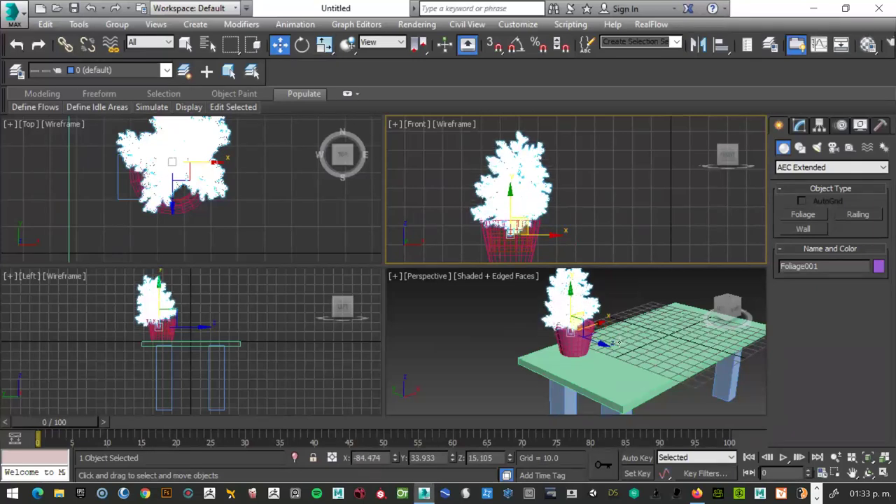
{"action": "scroll", "coordinate": [574, 336], "scroll_direction": "up", "scroll_amount": 3}
{"action": "scroll", "coordinate": [231, 343], "scroll_direction": "up", "scroll_amount": 2}
{"action": "scroll", "coordinate": [238, 341], "scroll_direction": "up", "scroll_amount": 2}
{"action": "scroll", "coordinate": [253, 340], "scroll_direction": "up", "scroll_amount": 2}
Step: Select and delete the inner soil cylinder, Cylinder001
{"action": "left_click", "coordinate": [253, 340]}
{"action": "left_click", "coordinate": [227, 343]}
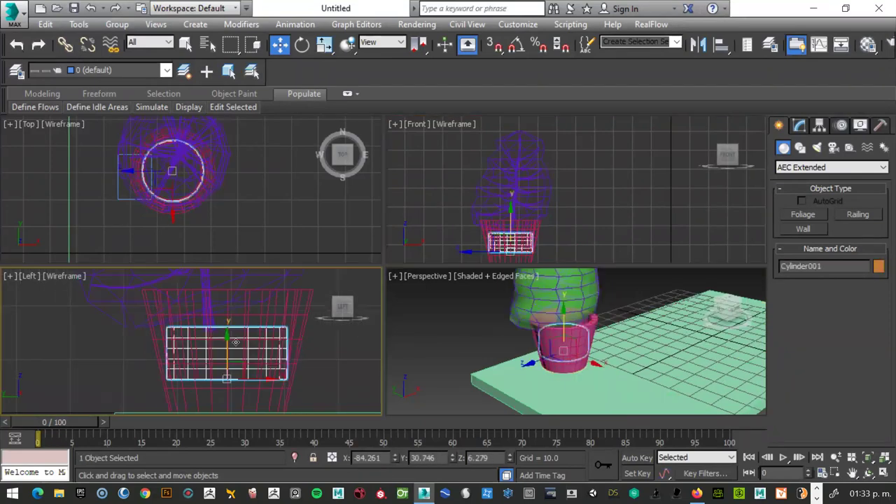
{"action": "key", "text": "Delete"}
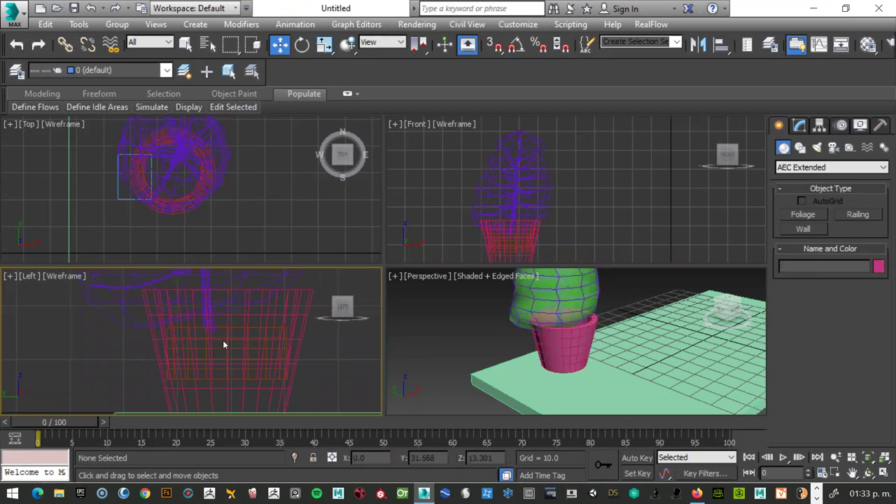
Step: Recentre the tree in the pot and area-select the pot and tree together
{"action": "left_click", "coordinate": [224, 327]}
{"action": "scroll", "coordinate": [224, 317], "scroll_direction": "down", "scroll_amount": 2}
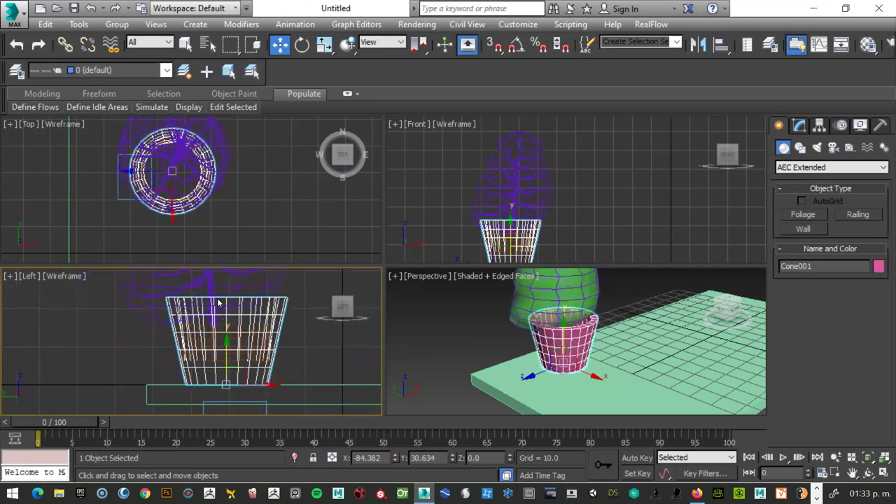
{"action": "left_click", "coordinate": [212, 282]}
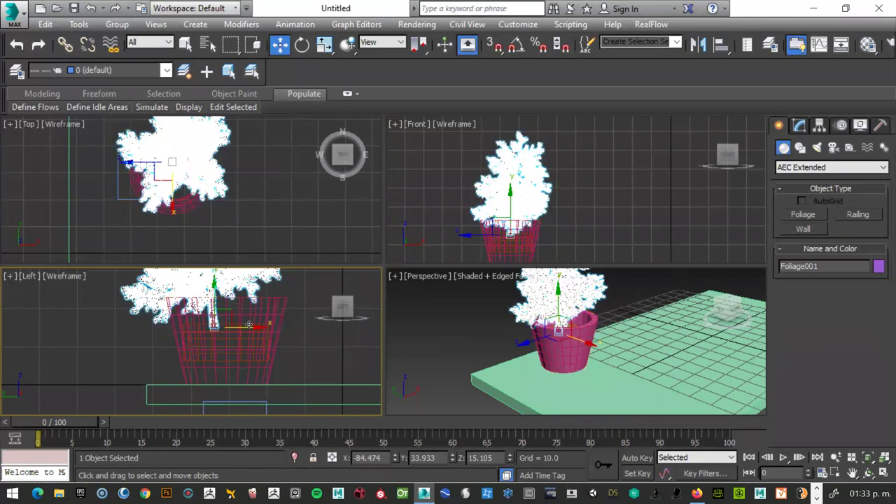
{"action": "left_click_drag", "start_coordinate": [249, 325], "coordinate": [260, 325]}
{"action": "scroll", "coordinate": [563, 322], "scroll_direction": "down", "scroll_amount": 3}
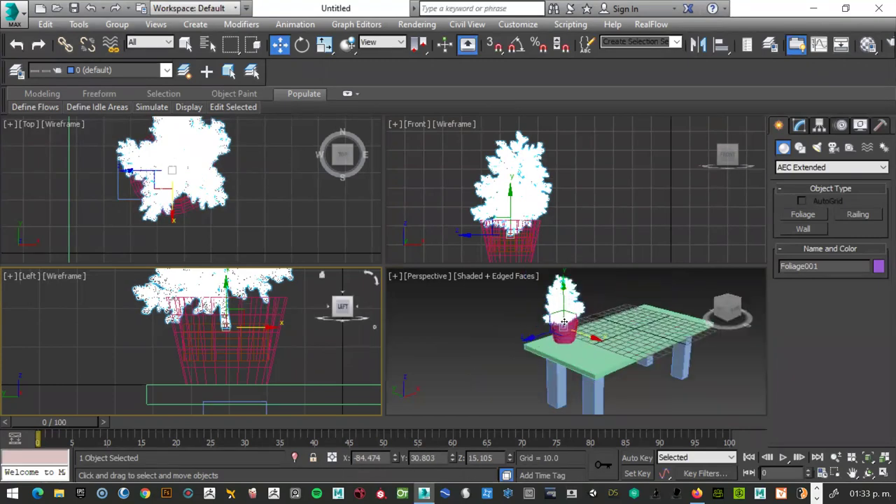
{"action": "scroll", "coordinate": [504, 245], "scroll_direction": "up", "scroll_amount": 2}
{"action": "scroll", "coordinate": [507, 241], "scroll_direction": "down", "scroll_amount": 2}
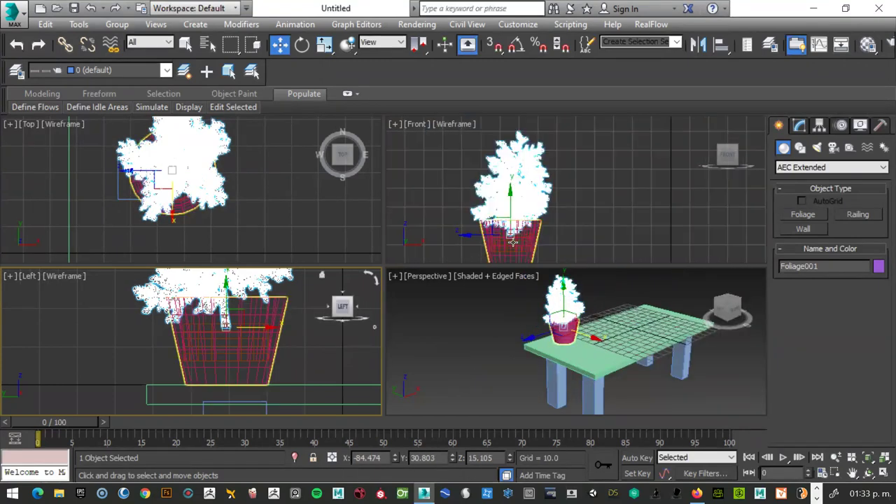
{"action": "scroll", "coordinate": [517, 236], "scroll_direction": "down", "scroll_amount": 3}
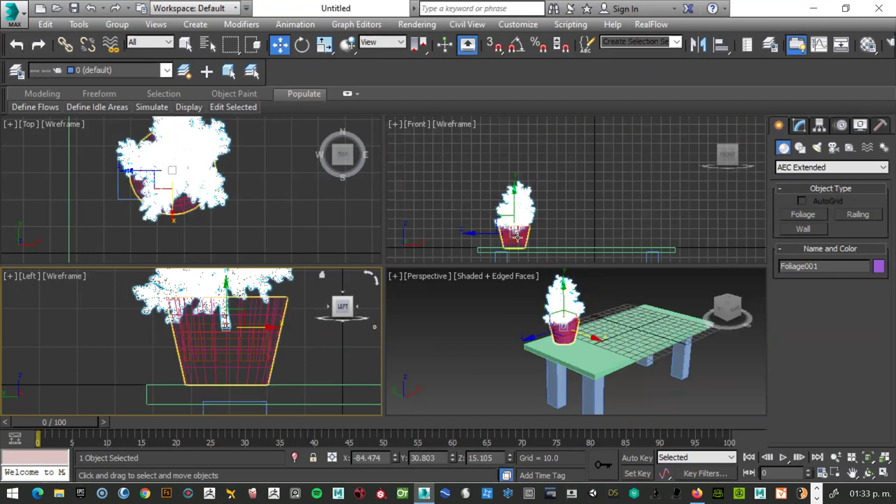
{"action": "scroll", "coordinate": [517, 235], "scroll_direction": "up", "scroll_amount": 3}
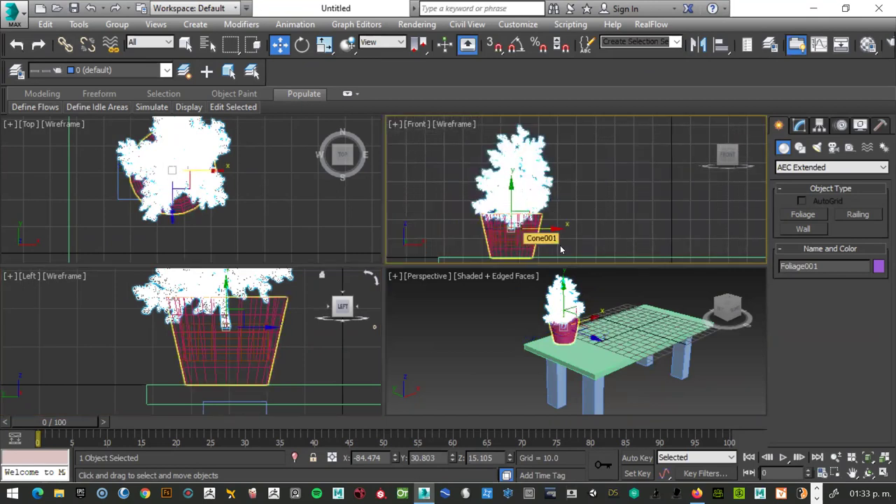
{"action": "left_click", "coordinate": [558, 249]}
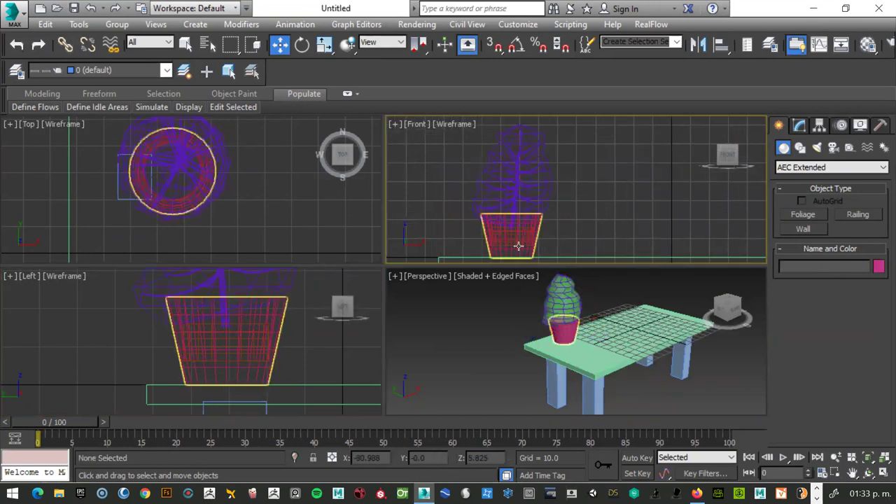
{"action": "left_click", "coordinate": [469, 210]}
{"action": "mouse_move", "coordinate": [459, 209]}
{"action": "left_mouse_down"}
{"action": "mouse_move", "coordinate": [448, 209]}
{"action": "mouse_move", "coordinate": [550, 265]}
{"action": "left_mouse_up"}
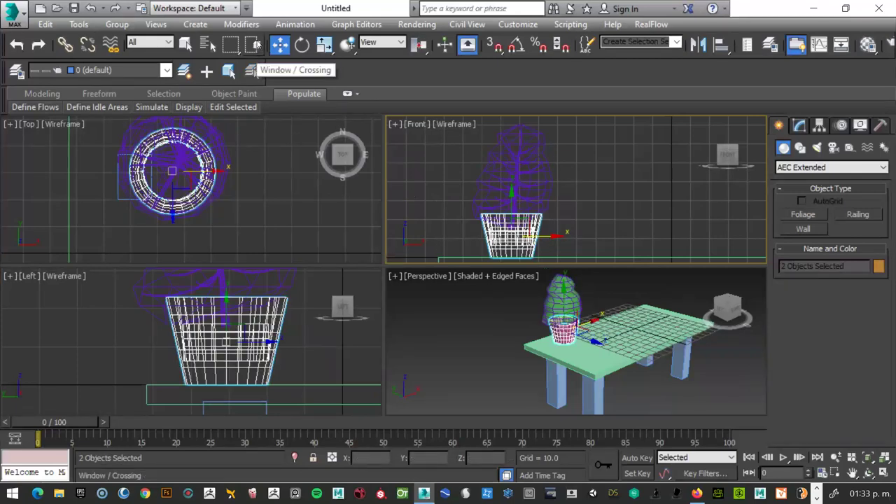
Step: Set area selection to include partly enclosed objects and select the pot and tree
{"action": "left_click", "coordinate": [258, 42]}
{"action": "left_click", "coordinate": [253, 45]}
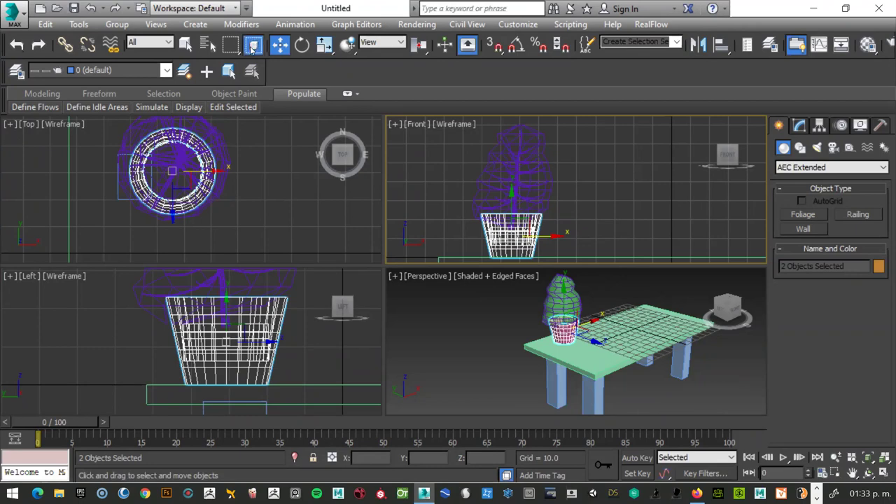
{"action": "left_click_drag", "start_coordinate": [467, 205], "coordinate": [542, 256]}
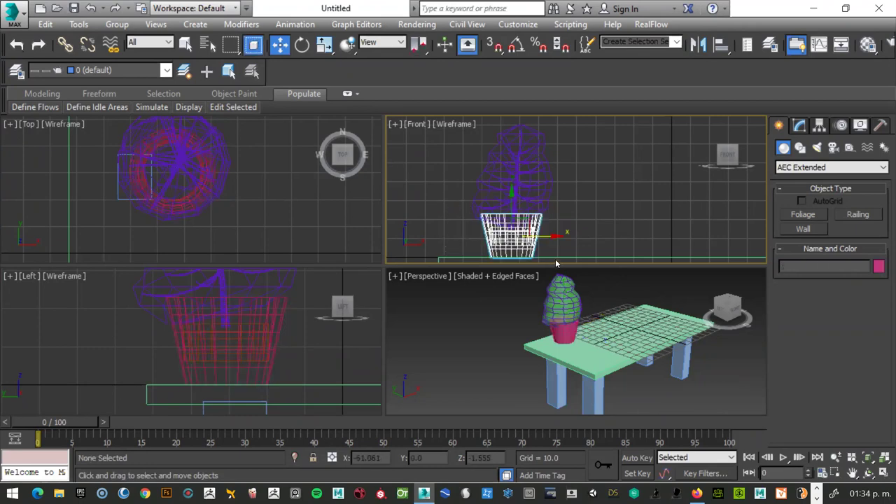
{"action": "left_click_drag", "start_coordinate": [435, 195], "coordinate": [567, 270]}
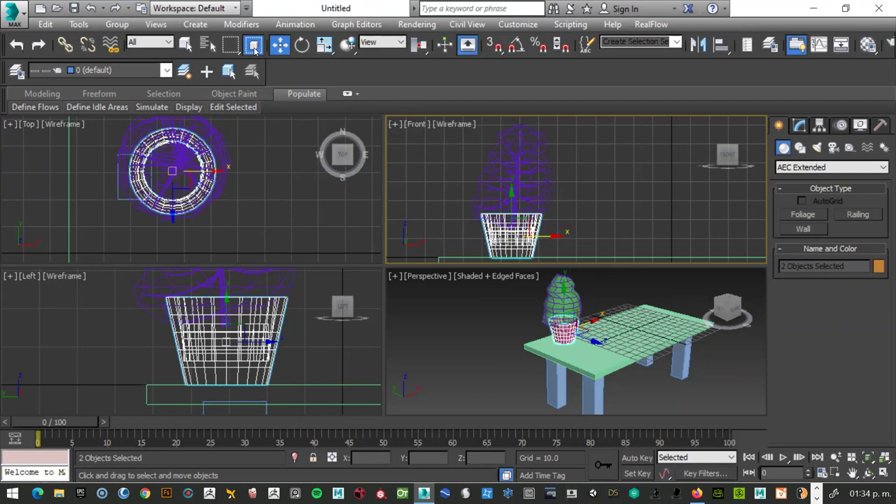
{"action": "left_click", "coordinate": [256, 50]}
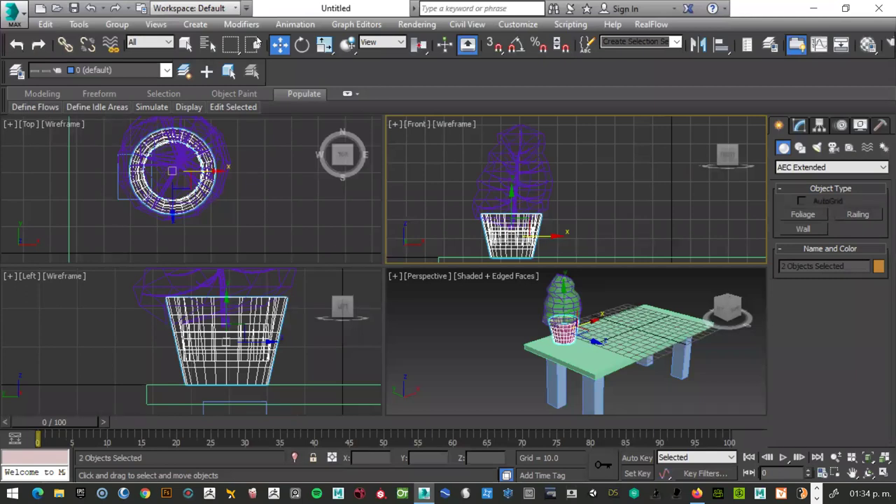
{"action": "left_click", "coordinate": [477, 238]}
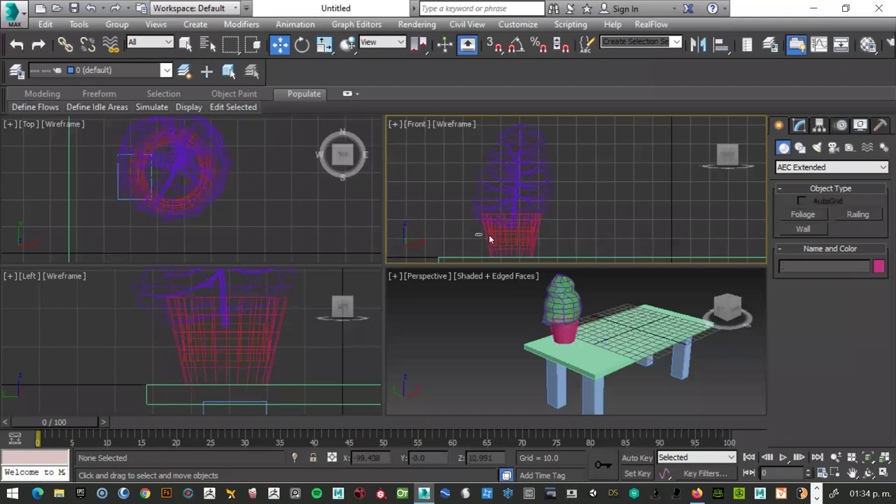
{"action": "left_click", "coordinate": [486, 235]}
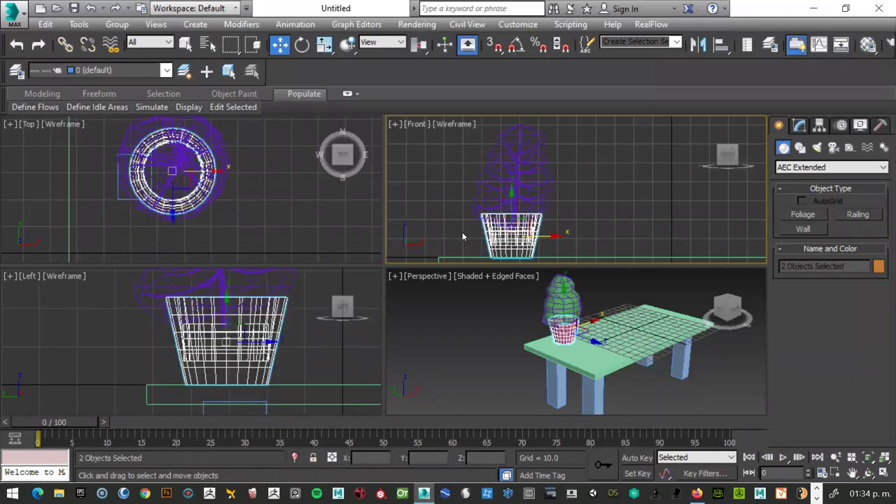
{"action": "left_click_drag", "start_coordinate": [459, 235], "coordinate": [551, 244]}
Step: Shrink the pot and tree together and lower them toward the tabletop
{"action": "right_click", "coordinate": [509, 241]}
{"action": "left_click", "coordinate": [530, 271]}
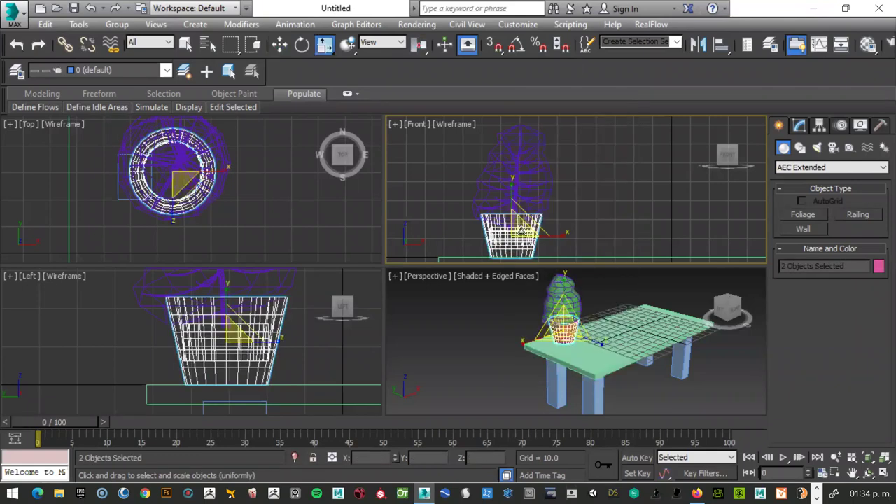
{"action": "left_click_drag", "start_coordinate": [521, 234], "coordinate": [507, 268]}
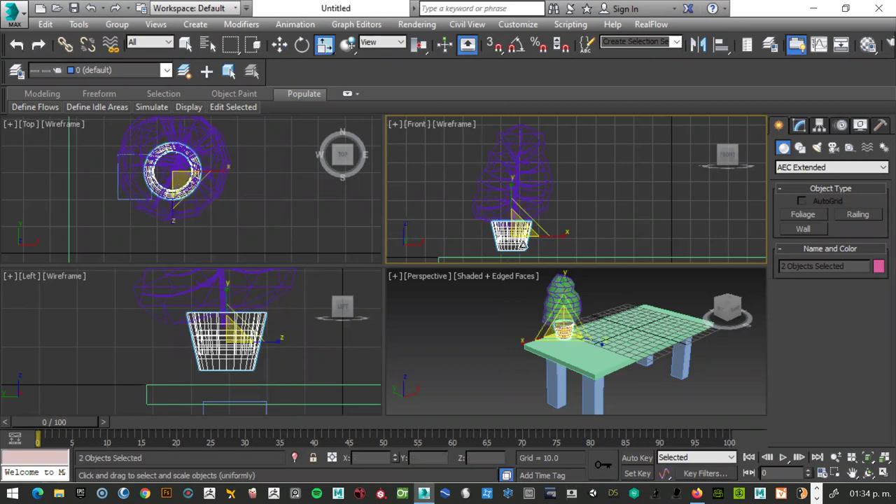
{"action": "right_click", "coordinate": [519, 247]}
{"action": "left_click", "coordinate": [532, 258]}
{"action": "left_click_drag", "start_coordinate": [511, 212], "coordinate": [513, 219]}
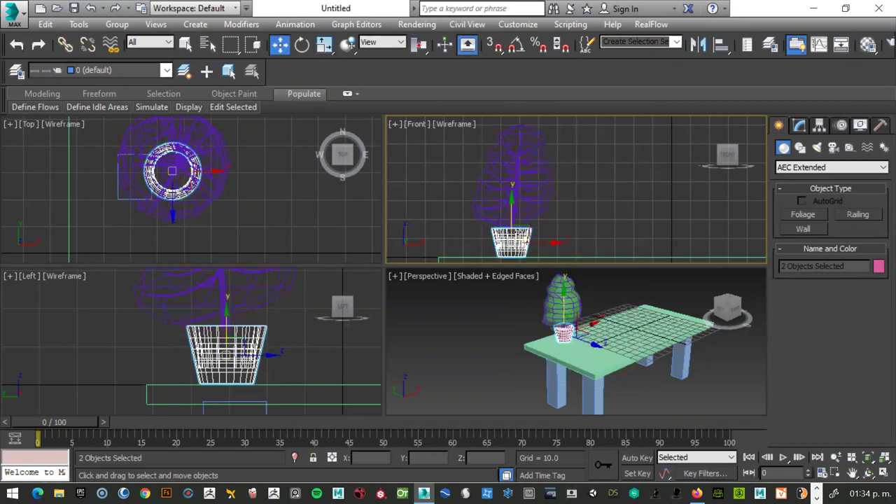
Step: Stretch the pot and plant taller, then raise the foliage slightly above the pot
{"action": "key", "text": "r"}
{"action": "mouse_move", "coordinate": [511, 199]}
{"action": "left_mouse_down"}
{"action": "mouse_move", "coordinate": [510, 175]}
{"action": "mouse_move", "coordinate": [502, 181]}
{"action": "mouse_move", "coordinate": [511, 203]}
{"action": "left_mouse_up"}
{"action": "key", "text": "w"}
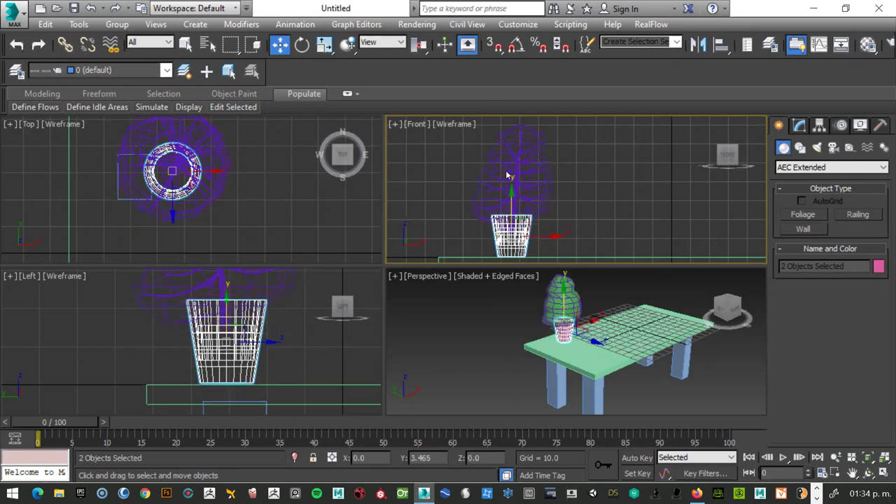
{"action": "left_click", "coordinate": [508, 176]}
{"action": "left_click_drag", "start_coordinate": [513, 189], "coordinate": [514, 185]}
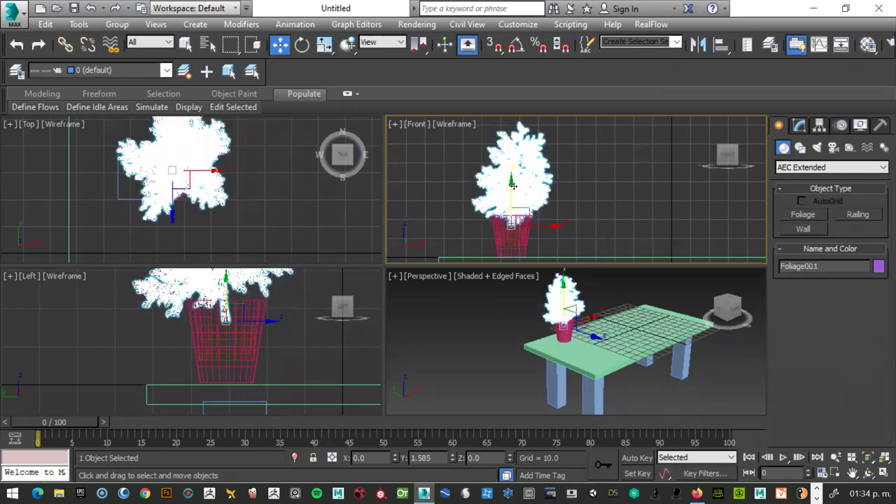
{"action": "scroll", "coordinate": [634, 309], "scroll_direction": "down", "scroll_amount": 2}
{"action": "scroll", "coordinate": [634, 308], "scroll_direction": "up", "scroll_amount": 2}
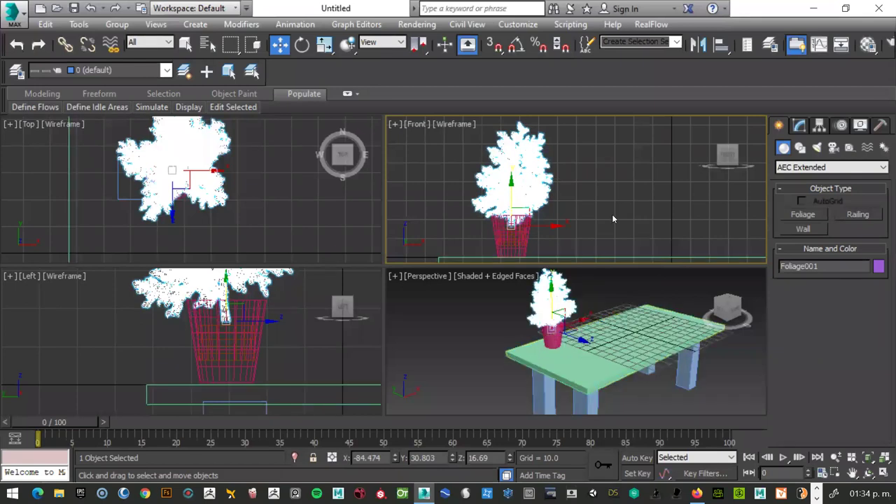
{"action": "scroll", "coordinate": [613, 214], "scroll_direction": "down", "scroll_amount": 2}
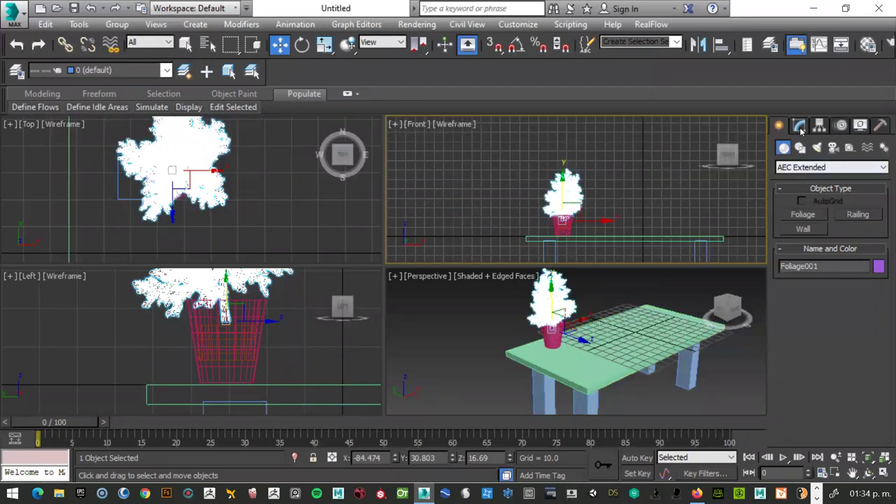
Step: Draw Torus001 on the tabletop from Standard Primitives (Radius 1 17.931, Radius 2 7.487)
{"action": "left_click", "coordinate": [796, 169]}
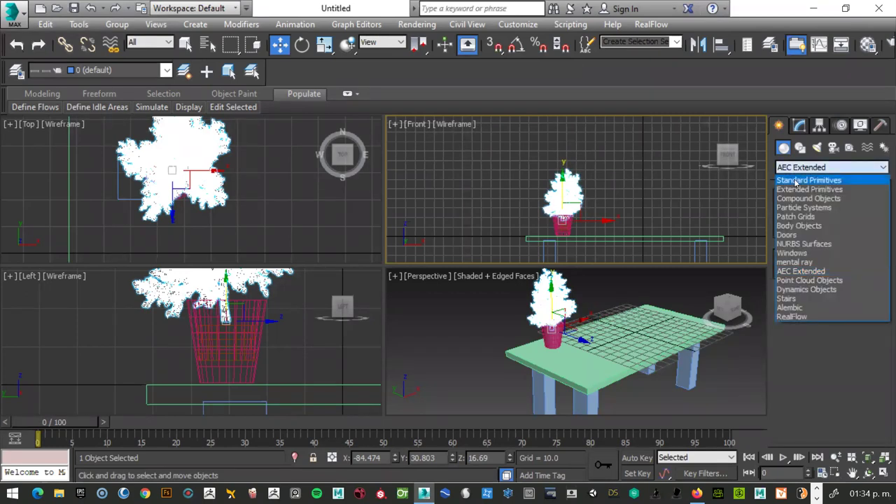
{"action": "left_click", "coordinate": [795, 181]}
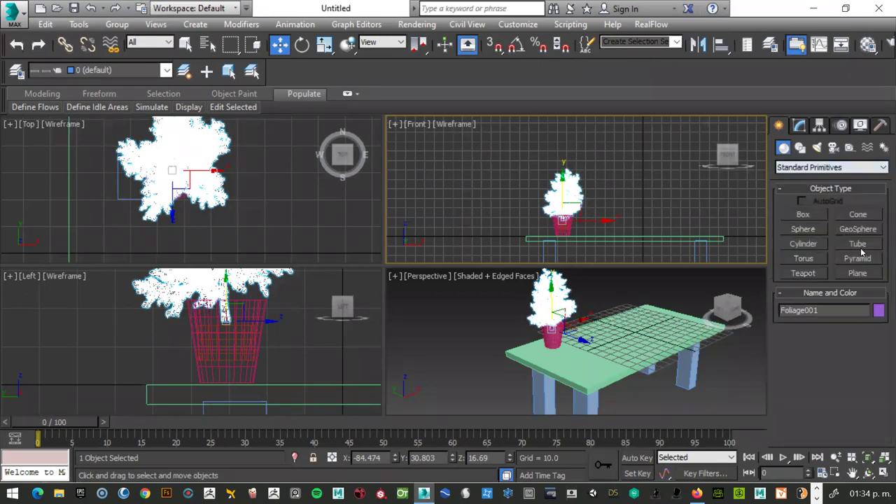
{"action": "left_click", "coordinate": [805, 259]}
{"action": "scroll", "coordinate": [252, 189], "scroll_direction": "down", "scroll_amount": 2}
{"action": "scroll", "coordinate": [252, 189], "scroll_direction": "down", "scroll_amount": 1}
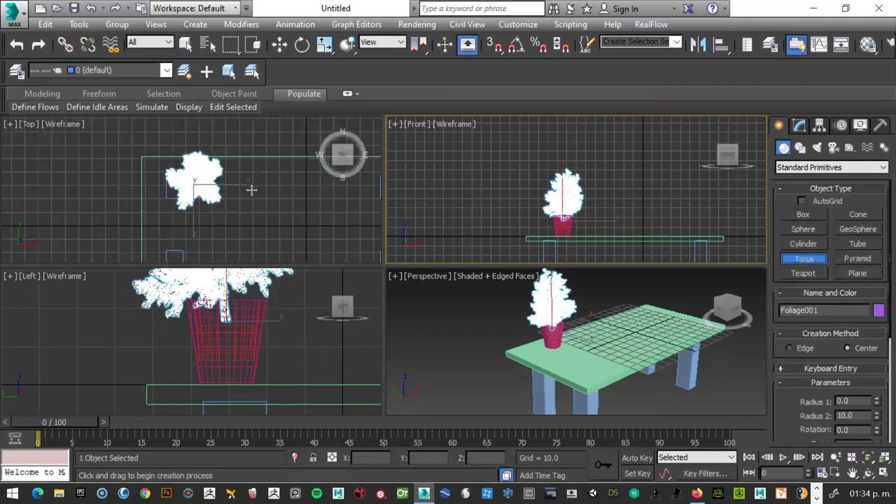
{"action": "scroll", "coordinate": [251, 189], "scroll_direction": "down", "scroll_amount": 1}
{"action": "left_click_drag", "start_coordinate": [250, 185], "coordinate": [292, 206]}
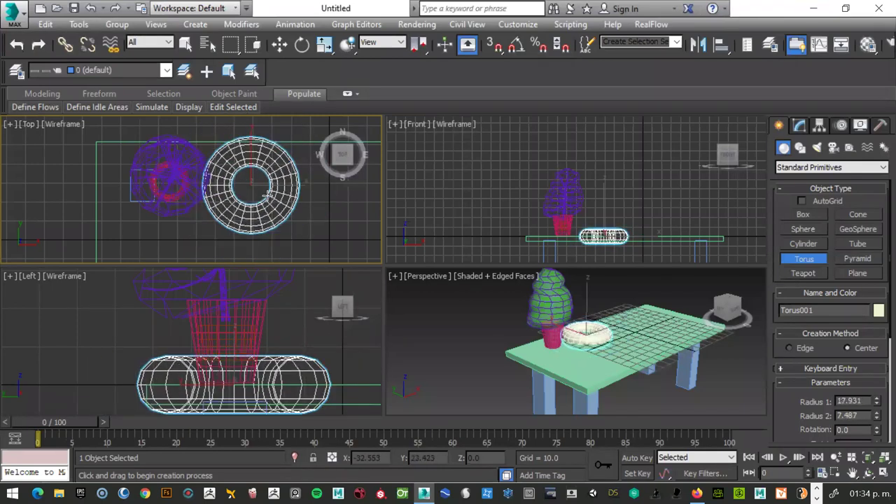
Step: Scale the torus down uniformly to about 27% of its size
{"action": "key", "text": "r"}
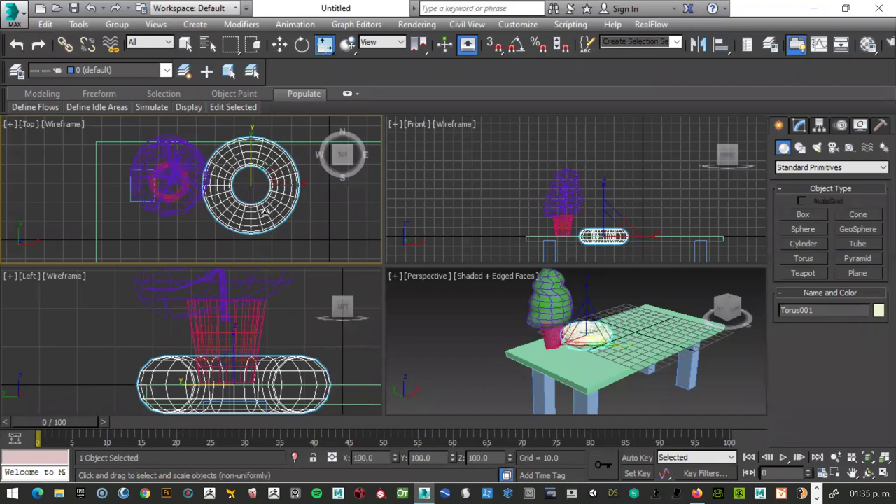
{"action": "mouse_move", "coordinate": [256, 179]}
{"action": "left_mouse_down"}
{"action": "mouse_move", "coordinate": [270, 288]}
{"action": "mouse_move", "coordinate": [261, 362]}
{"action": "left_mouse_up"}
{"action": "scroll", "coordinate": [260, 362], "scroll_direction": "up", "scroll_amount": 2}
{"action": "scroll", "coordinate": [260, 365], "scroll_direction": "up", "scroll_amount": 2}
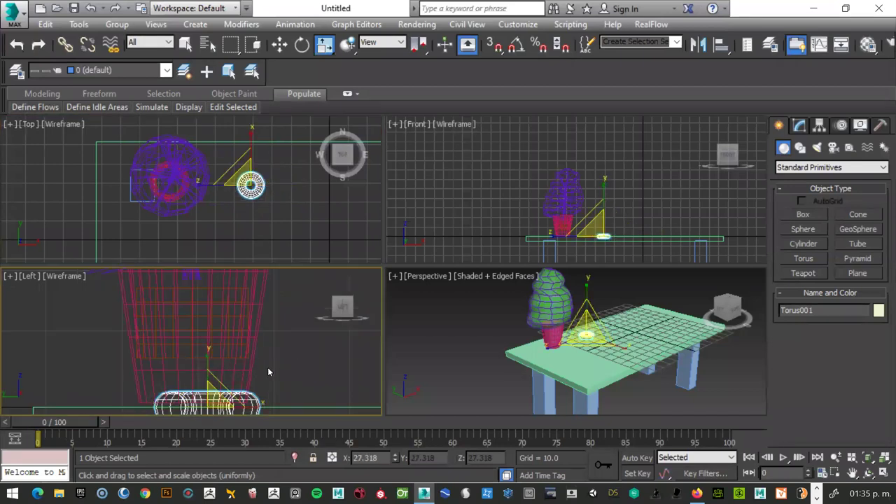
Step: Move the torus onto the tabletop near the pot, at X -41.224, Y 12.016, Z 2.207
{"action": "key", "text": "w"}
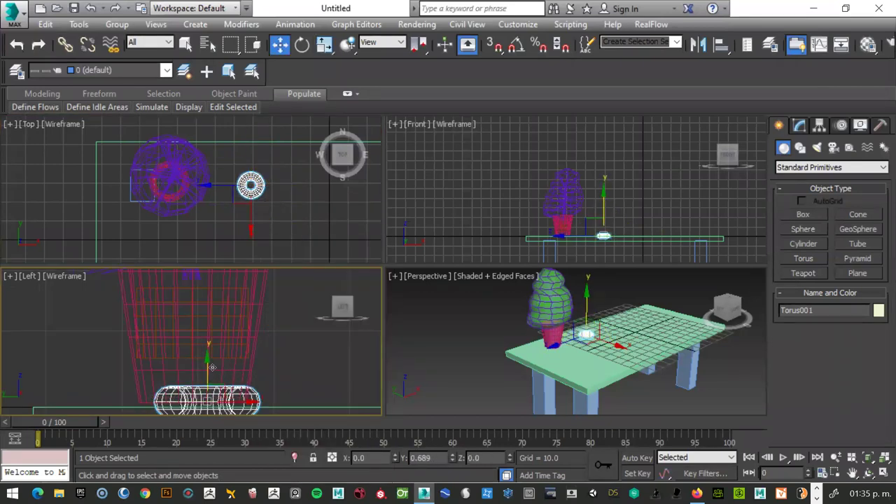
{"action": "left_click_drag", "start_coordinate": [209, 382], "coordinate": [214, 362]}
{"action": "scroll", "coordinate": [210, 378], "scroll_direction": "up", "scroll_amount": 3}
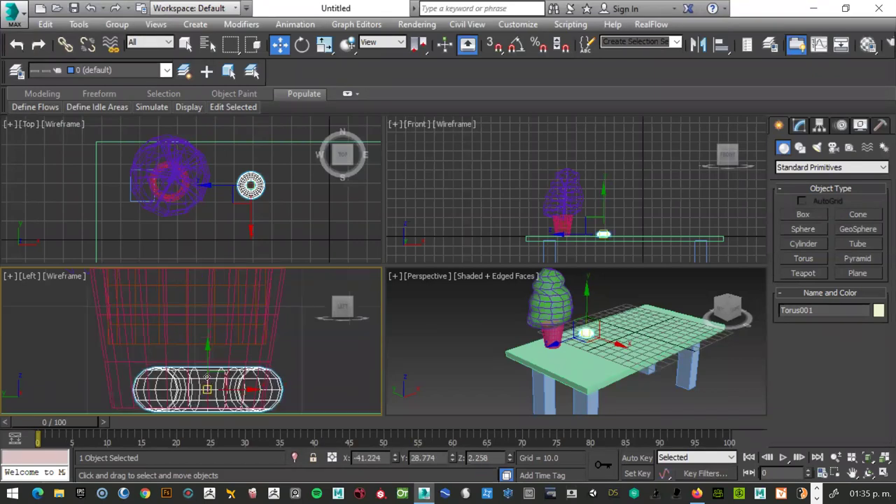
{"action": "scroll", "coordinate": [219, 346], "scroll_direction": "down", "scroll_amount": 2}
{"action": "scroll", "coordinate": [220, 345], "scroll_direction": "down", "scroll_amount": 2}
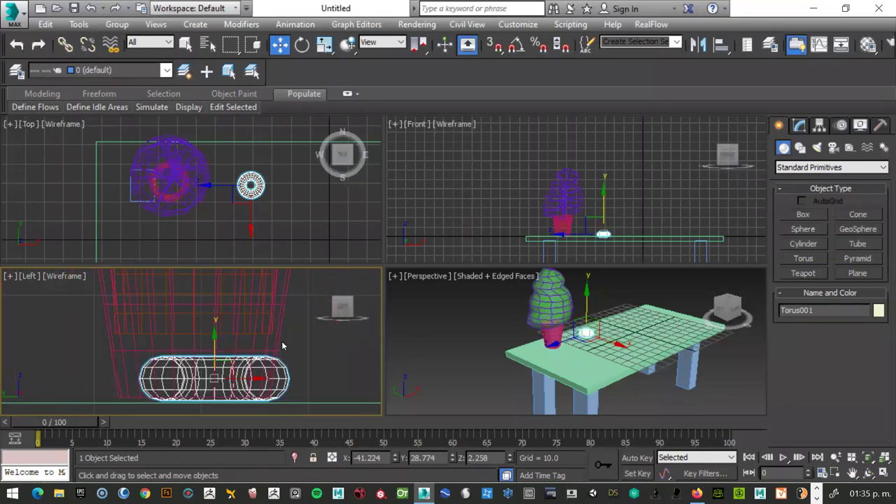
{"action": "scroll", "coordinate": [218, 365], "scroll_direction": "up", "scroll_amount": 2}
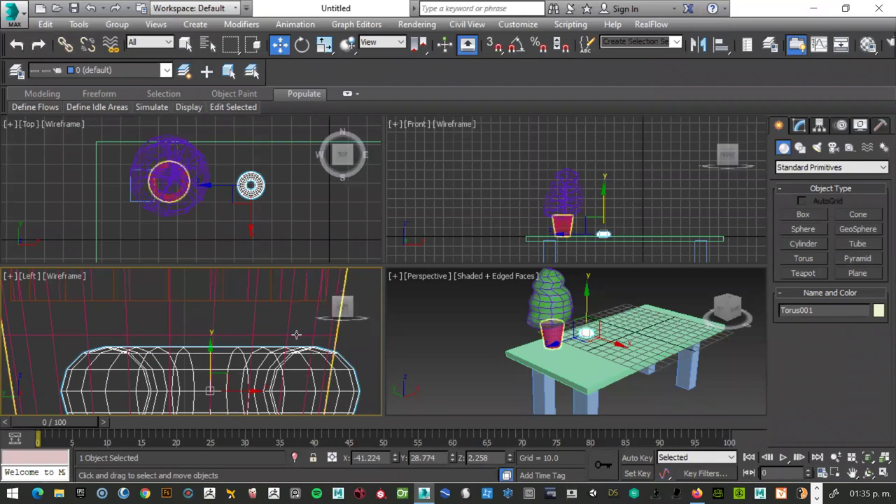
{"action": "scroll", "coordinate": [300, 335], "scroll_direction": "down", "scroll_amount": 2}
{"action": "scroll", "coordinate": [239, 350], "scroll_direction": "down", "scroll_amount": 1}
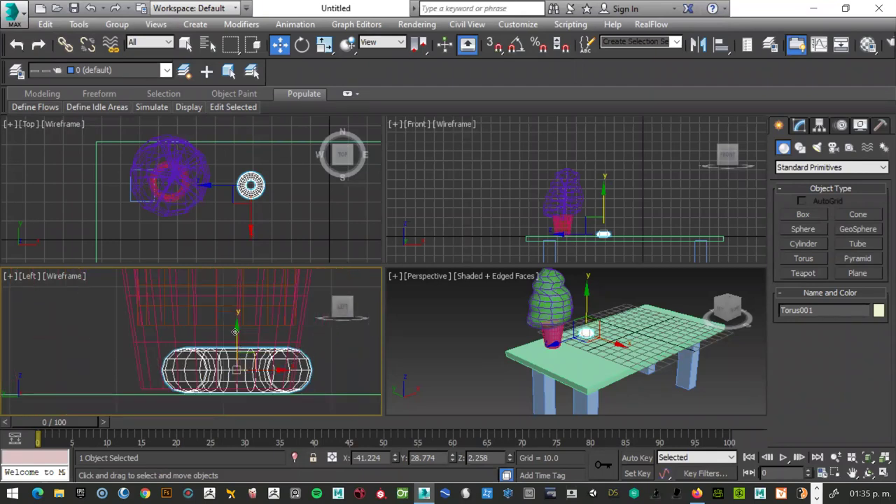
{"action": "left_click_drag", "start_coordinate": [236, 332], "coordinate": [237, 335]}
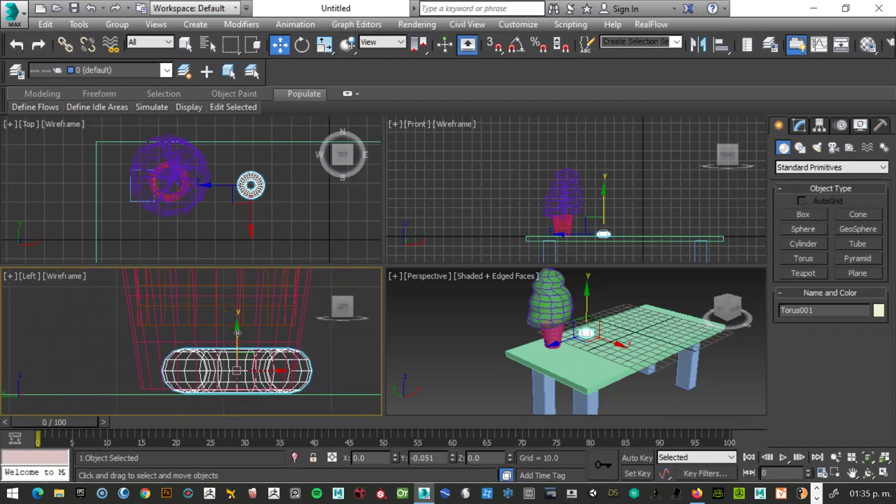
{"action": "left_click_drag", "start_coordinate": [332, 376], "coordinate": [382, 375]}
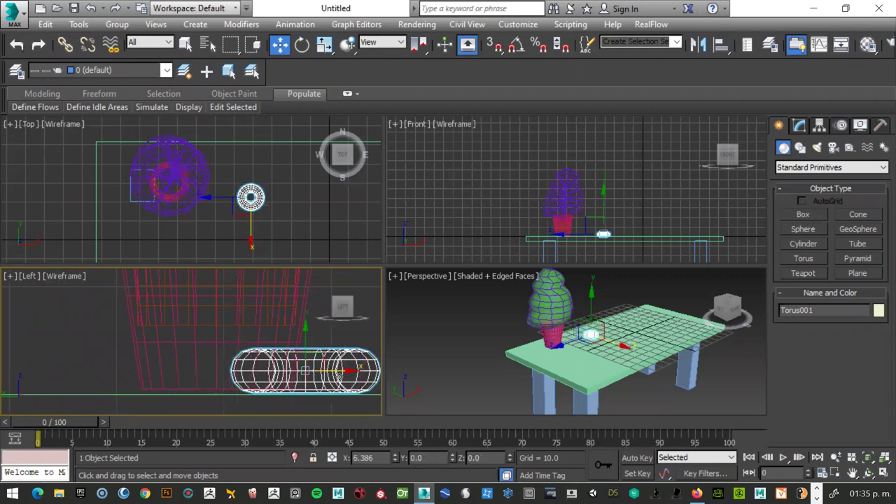
{"action": "scroll", "coordinate": [251, 218], "scroll_direction": "up", "scroll_amount": 2}
{"action": "scroll", "coordinate": [253, 220], "scroll_direction": "up", "scroll_amount": 3}
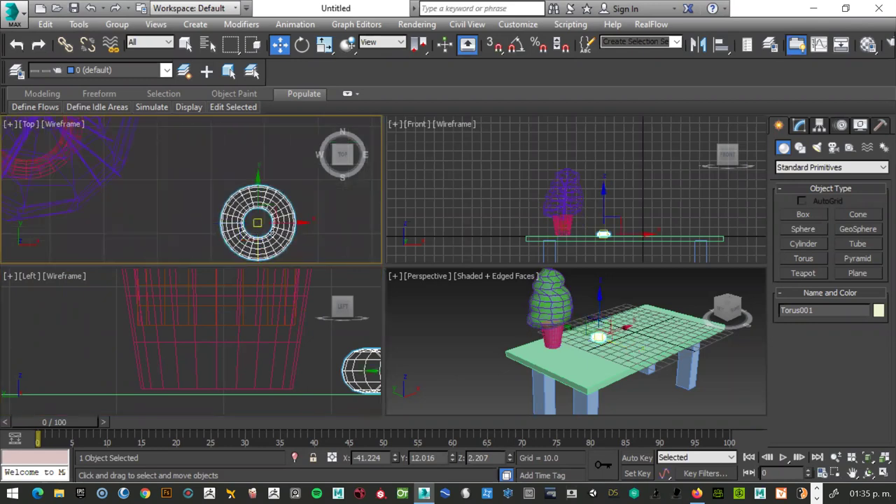
Step: Stretch Torus001 to 218% along X into a flat oval ring, then return to Move
{"action": "right_click", "coordinate": [262, 226]}
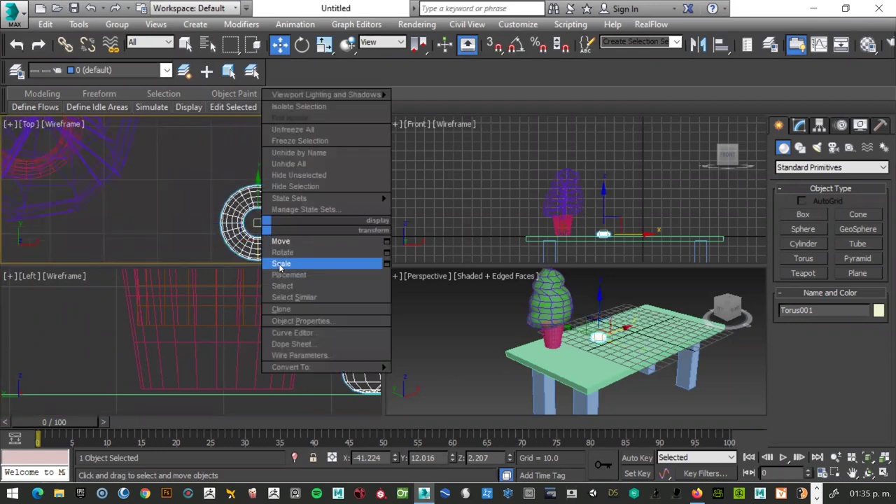
{"action": "left_click", "coordinate": [280, 264]}
{"action": "mouse_move", "coordinate": [305, 220]}
{"action": "left_mouse_down"}
{"action": "mouse_move", "coordinate": [366, 226]}
{"action": "mouse_move", "coordinate": [291, 221]}
{"action": "left_mouse_up"}
{"action": "right_click", "coordinate": [289, 221]}
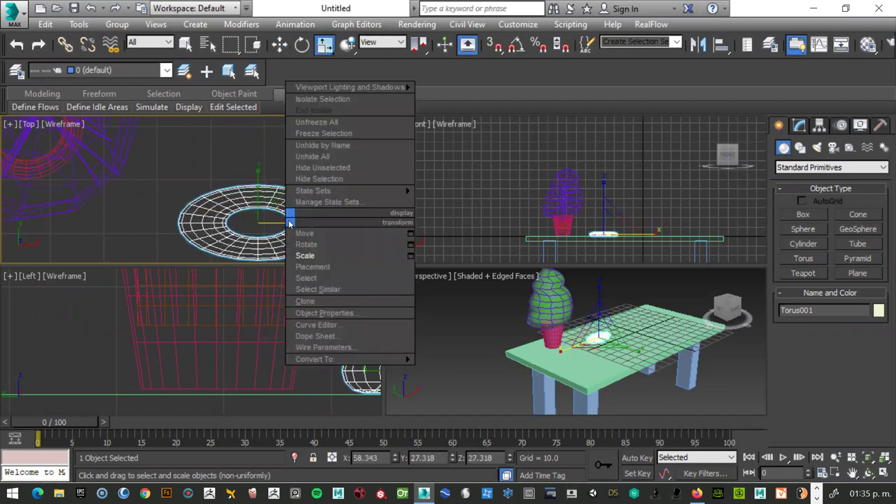
{"action": "left_click", "coordinate": [308, 234]}
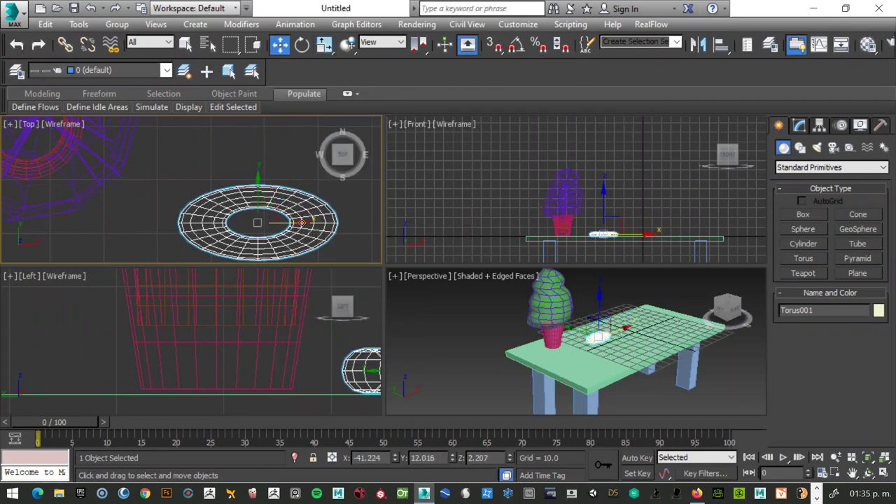
{"action": "right_click", "coordinate": [302, 222]}
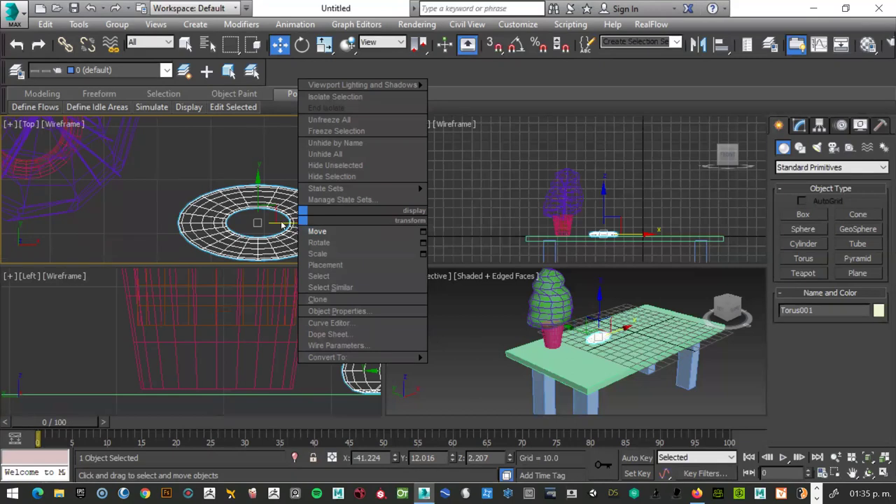
{"action": "left_click", "coordinate": [283, 224]}
{"action": "scroll", "coordinate": [301, 223], "scroll_direction": "down", "scroll_amount": 2}
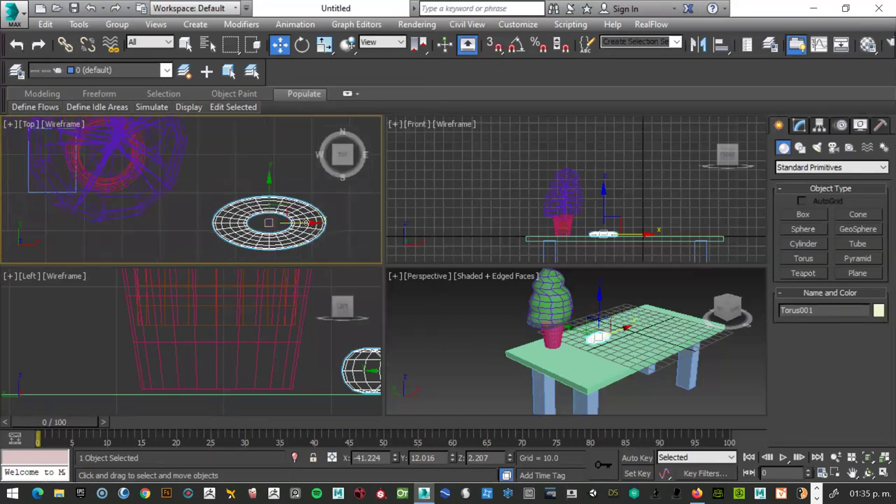
Step: Clone the oval ring as an overlapping copy, Torus002, and enable Angle Snap for rotating
{"action": "left_click_drag", "start_coordinate": [313, 223], "coordinate": [348, 231], "text": "shift"}
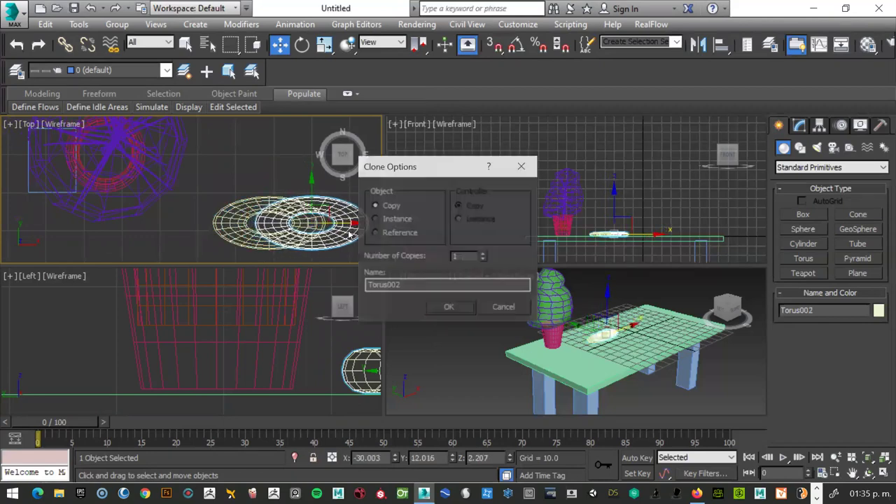
{"action": "left_click", "coordinate": [448, 307]}
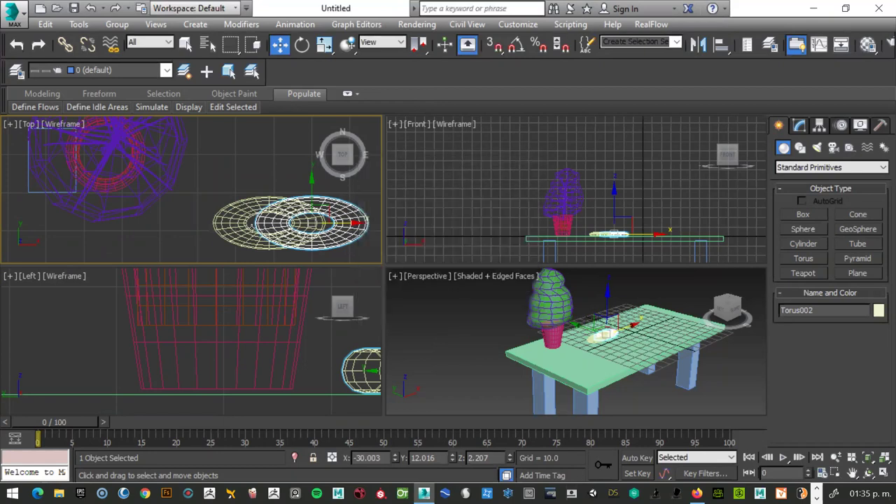
{"action": "key", "text": "e"}
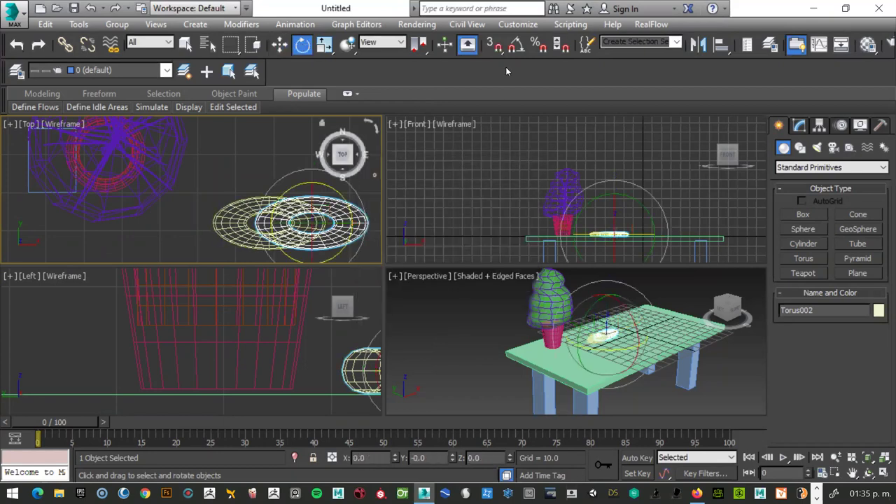
{"action": "left_click", "coordinate": [515, 45]}
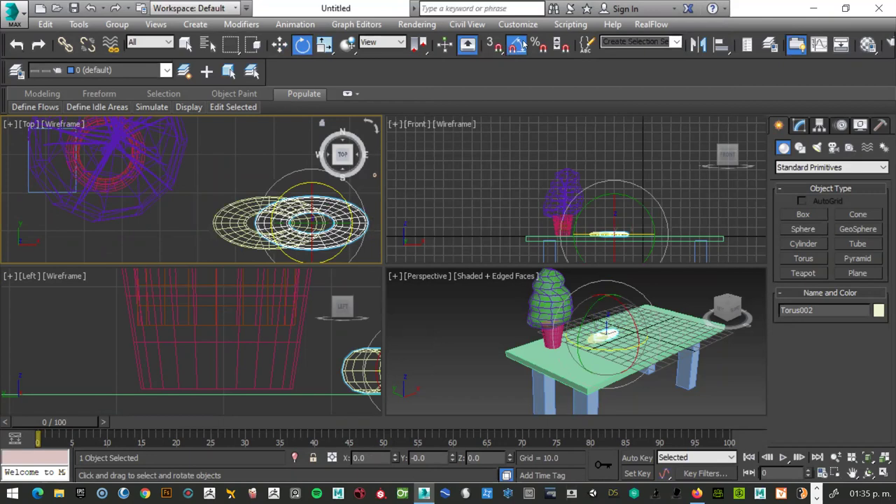
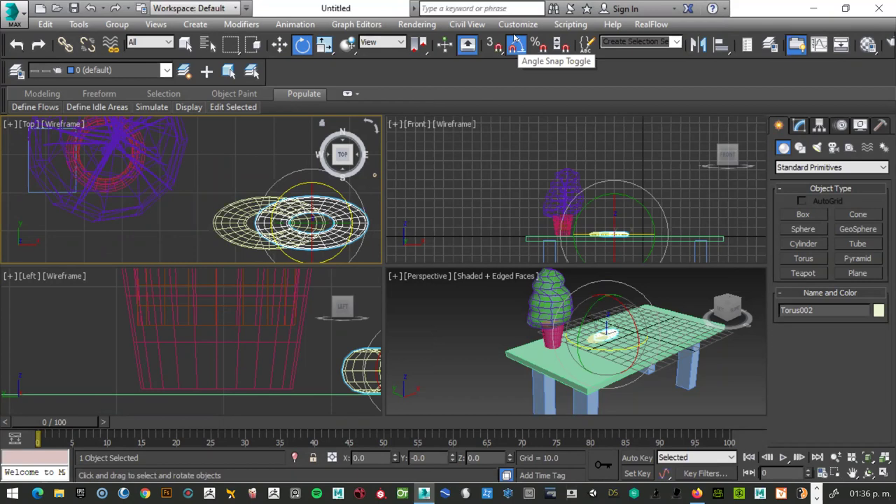
Step: With Angle Snap on, rotate the second torus -90° about X so it stands upright through the first
{"action": "left_click", "coordinate": [514, 45]}
{"action": "left_click", "coordinate": [516, 45]}
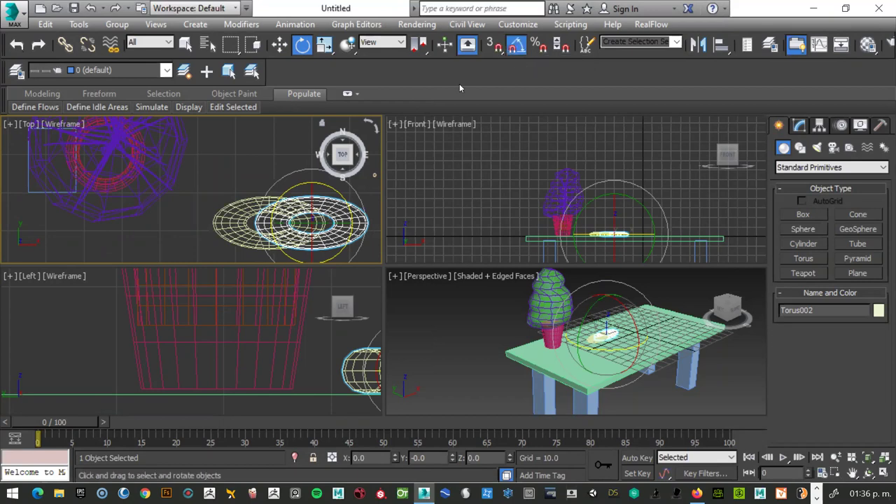
{"action": "left_click_drag", "start_coordinate": [313, 241], "coordinate": [311, 180]}
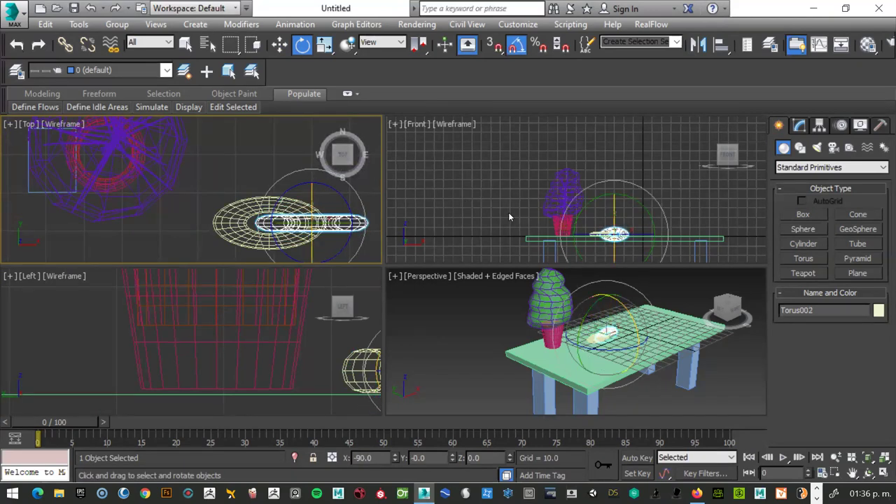
{"action": "scroll", "coordinate": [609, 313], "scroll_direction": "up", "scroll_amount": 4}
{"action": "scroll", "coordinate": [611, 336], "scroll_direction": "down", "scroll_amount": 2}
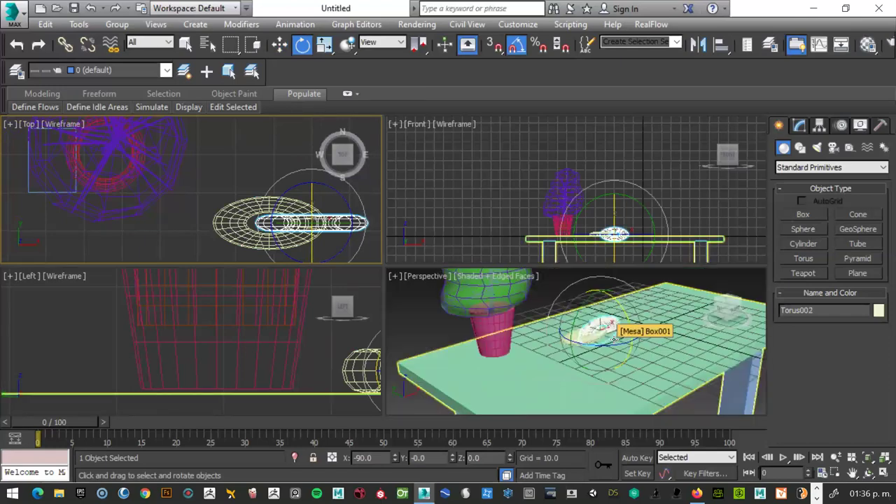
{"action": "scroll", "coordinate": [613, 338], "scroll_direction": "up", "scroll_amount": 3}
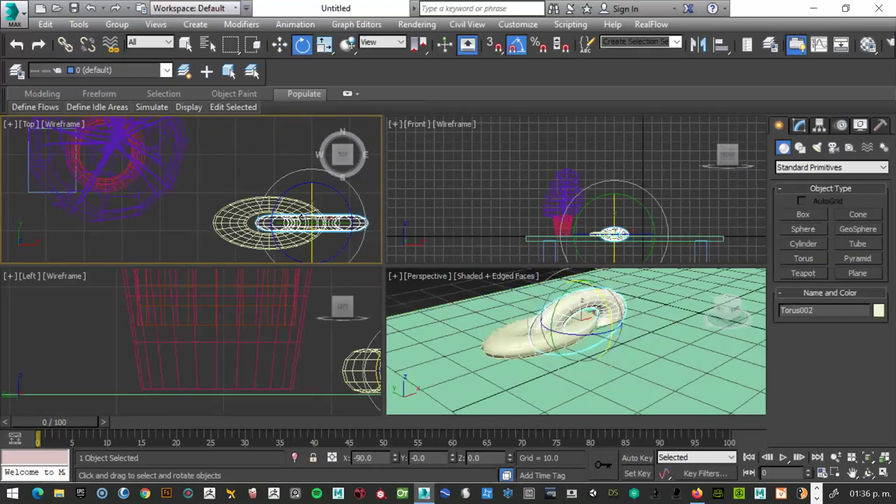
{"action": "scroll", "coordinate": [302, 218], "scroll_direction": "down", "scroll_amount": 2}
Step: Clear the selection and box-select both interlocked tori
{"action": "left_click", "coordinate": [233, 195]}
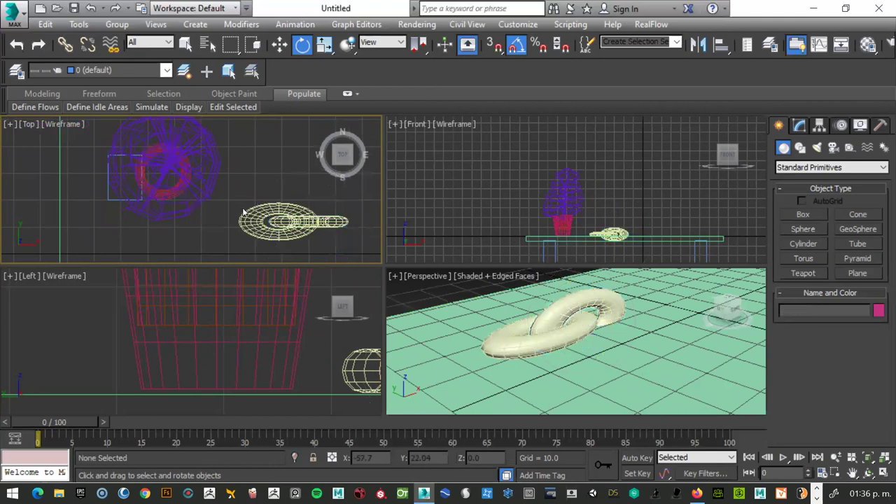
{"action": "left_click_drag", "start_coordinate": [238, 212], "coordinate": [308, 233]}
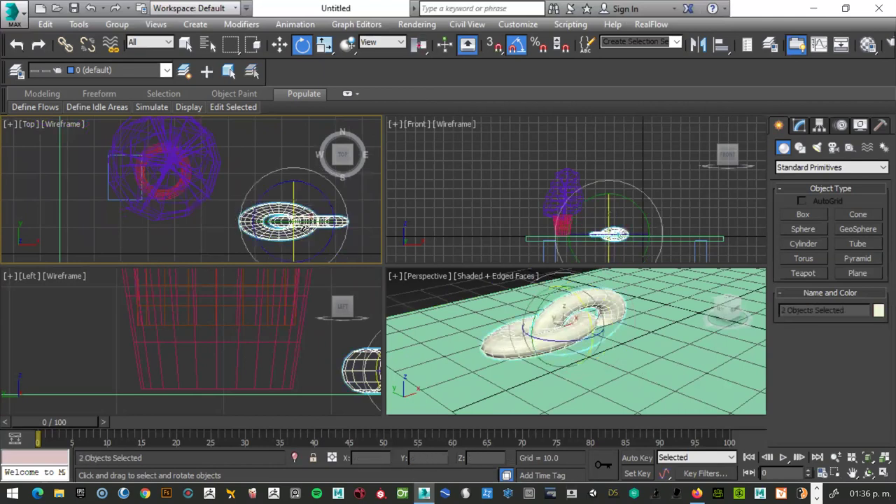
{"action": "scroll", "coordinate": [306, 226], "scroll_direction": "down", "scroll_amount": 2}
{"action": "scroll", "coordinate": [308, 228], "scroll_direction": "up", "scroll_amount": 2}
Step: Try scaling the torus pair down, then undo the scale change
{"action": "right_click", "coordinate": [294, 217]}
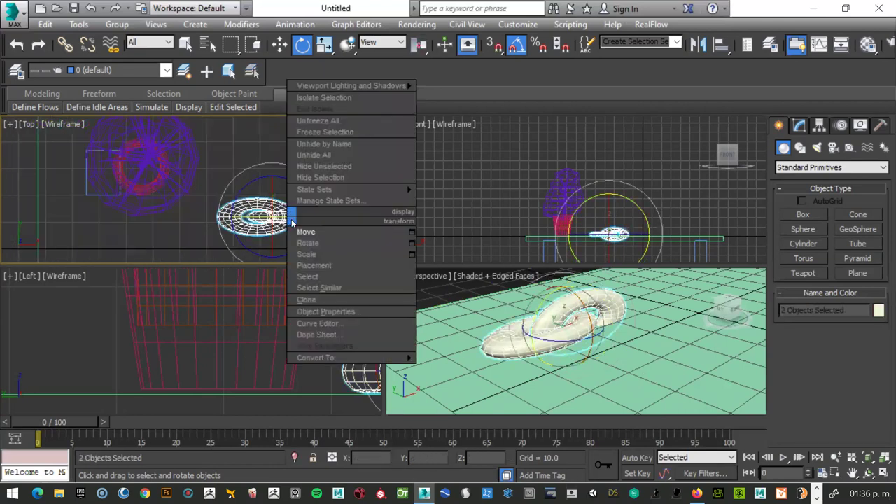
{"action": "left_click", "coordinate": [308, 255]}
{"action": "left_click_drag", "start_coordinate": [284, 218], "coordinate": [184, 366]}
{"action": "key", "text": "ctrl+z"}
{"action": "scroll", "coordinate": [282, 232], "scroll_direction": "up", "scroll_amount": 2}
{"action": "scroll", "coordinate": [266, 209], "scroll_direction": "up", "scroll_amount": 1}
{"action": "scroll", "coordinate": [266, 205], "scroll_direction": "down", "scroll_amount": 1}
{"action": "scroll", "coordinate": [269, 207], "scroll_direction": "down", "scroll_amount": 1}
{"action": "scroll", "coordinate": [316, 228], "scroll_direction": "down", "scroll_amount": 1}
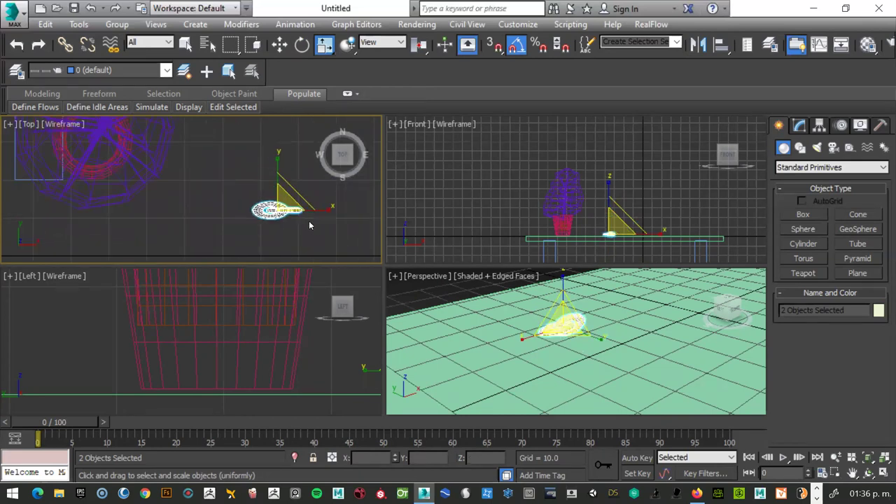
Step: Shift-move the torus pair along X to clone 4 copies into a longer chain
{"action": "key", "text": "w"}
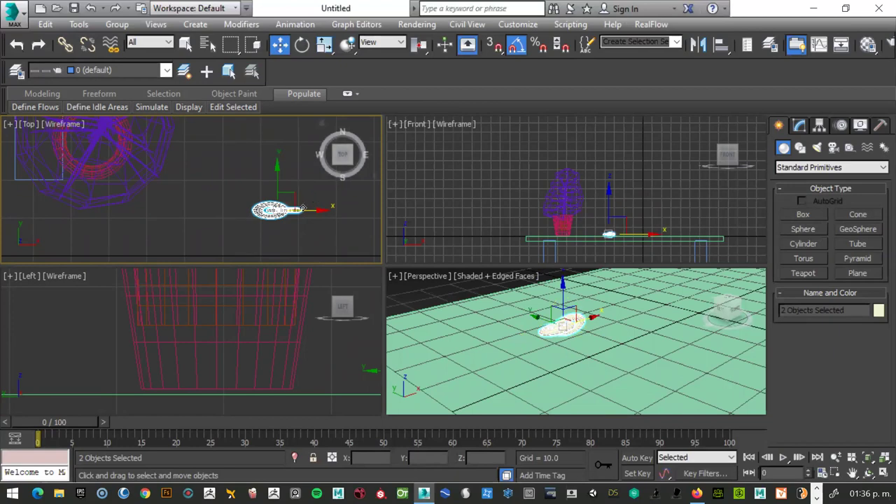
{"action": "left_click_drag", "start_coordinate": [310, 209], "coordinate": [343, 211]}
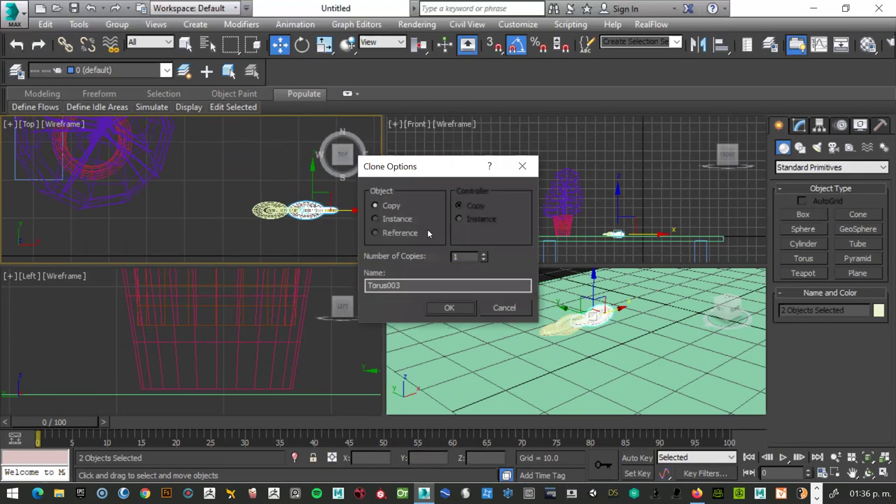
{"action": "left_click", "coordinate": [483, 254]}
{"action": "left_click", "coordinate": [484, 254]}
{"action": "left_click", "coordinate": [465, 307]}
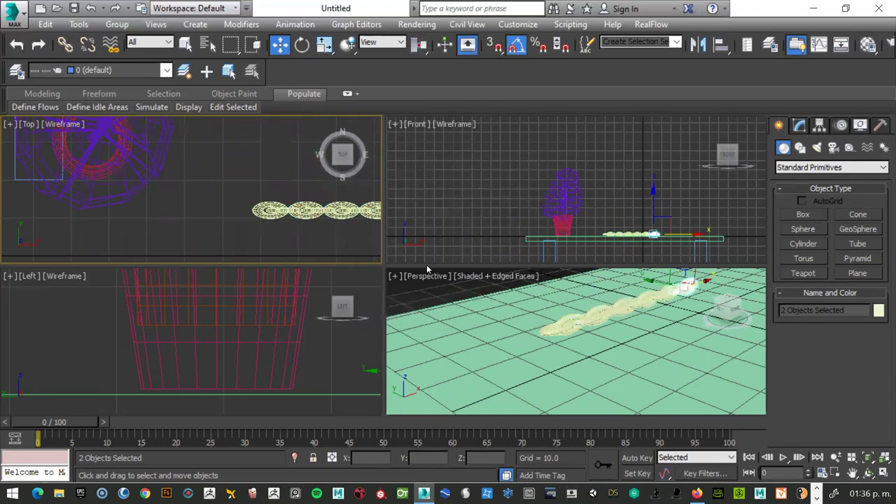
{"action": "scroll", "coordinate": [636, 317], "scroll_direction": "down", "scroll_amount": 3}
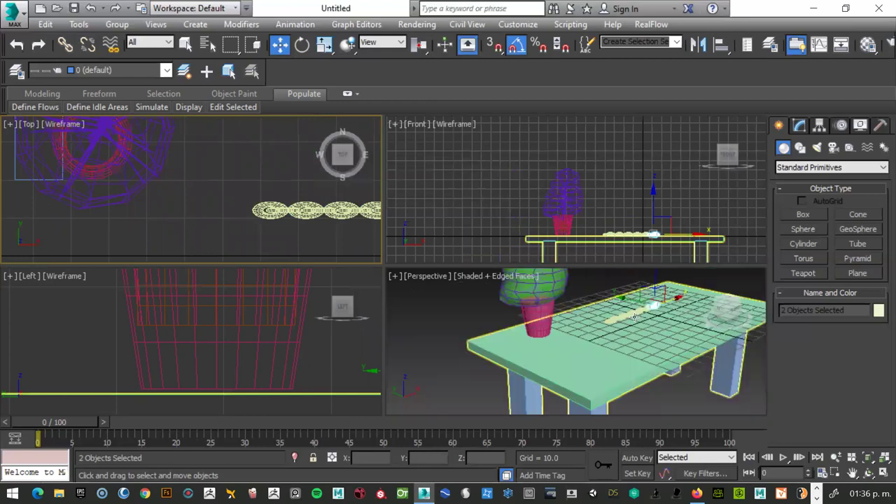
{"action": "scroll", "coordinate": [635, 317], "scroll_direction": "up", "scroll_amount": 3}
{"action": "scroll", "coordinate": [635, 222], "scroll_direction": "up", "scroll_amount": 2}
{"action": "scroll", "coordinate": [634, 221], "scroll_direction": "up", "scroll_amount": 2}
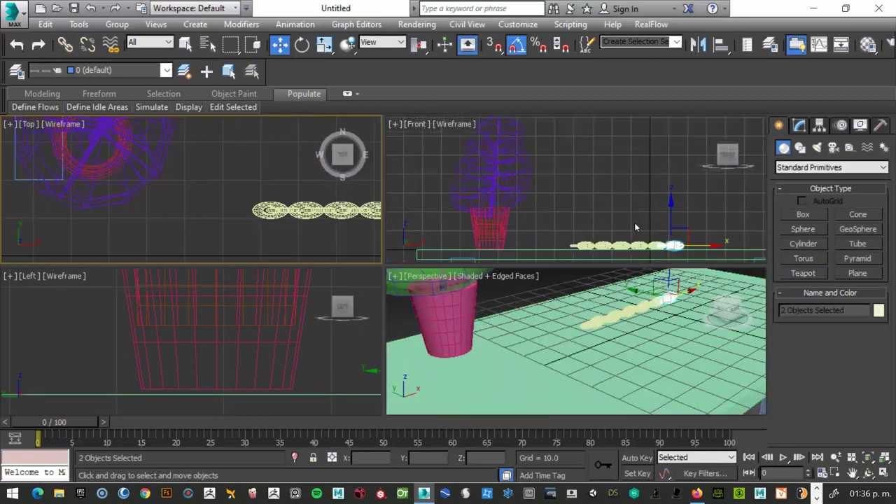
{"action": "scroll", "coordinate": [635, 228], "scroll_direction": "up", "scroll_amount": 2}
{"action": "scroll", "coordinate": [634, 221], "scroll_direction": "up", "scroll_amount": 1}
{"action": "scroll", "coordinate": [634, 221], "scroll_direction": "up", "scroll_amount": 3}
{"action": "scroll", "coordinate": [602, 203], "scroll_direction": "down", "scroll_amount": 3}
{"action": "scroll", "coordinate": [590, 194], "scroll_direction": "down", "scroll_amount": 2}
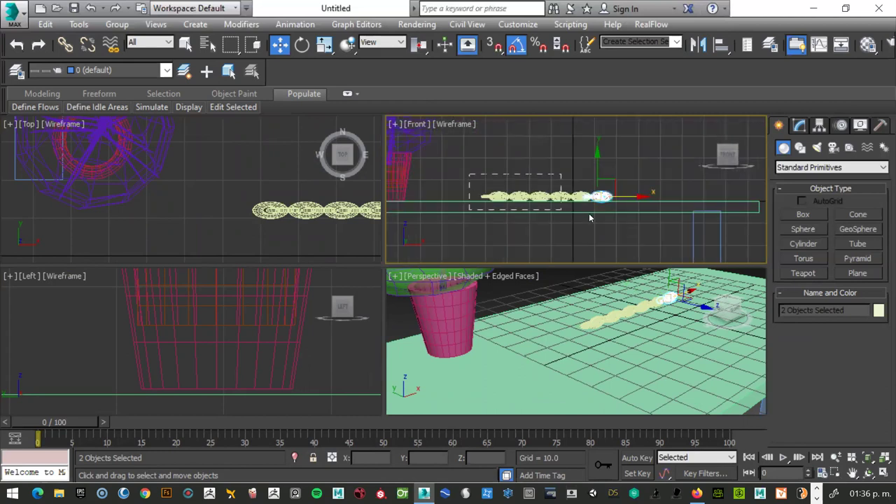
Step: Switch to Window selection and box-select only the chain links in the Front view
{"action": "left_click_drag", "start_coordinate": [589, 218], "coordinate": [633, 213]}
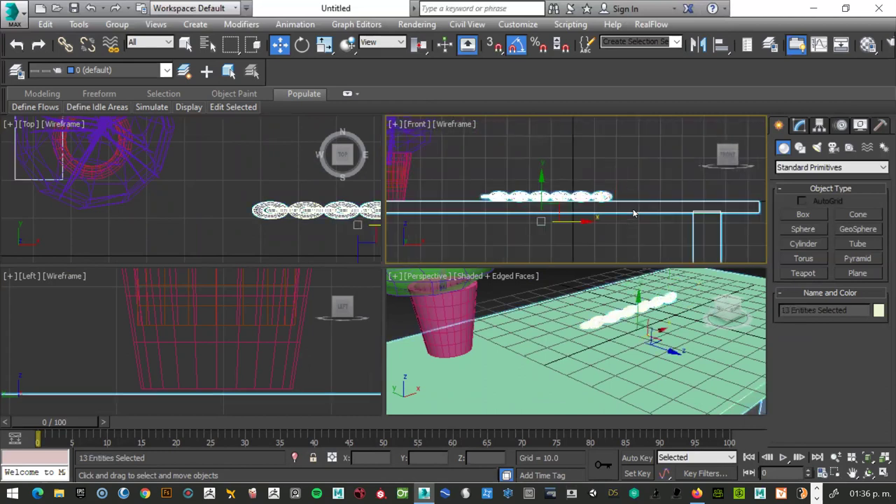
{"action": "left_click", "coordinate": [479, 171]}
{"action": "mouse_move", "coordinate": [472, 171]}
{"action": "left_mouse_down"}
{"action": "mouse_move", "coordinate": [620, 208]}
{"action": "mouse_move", "coordinate": [625, 201]}
{"action": "left_mouse_up"}
{"action": "left_click", "coordinate": [255, 44]}
{"action": "left_click", "coordinate": [254, 45]}
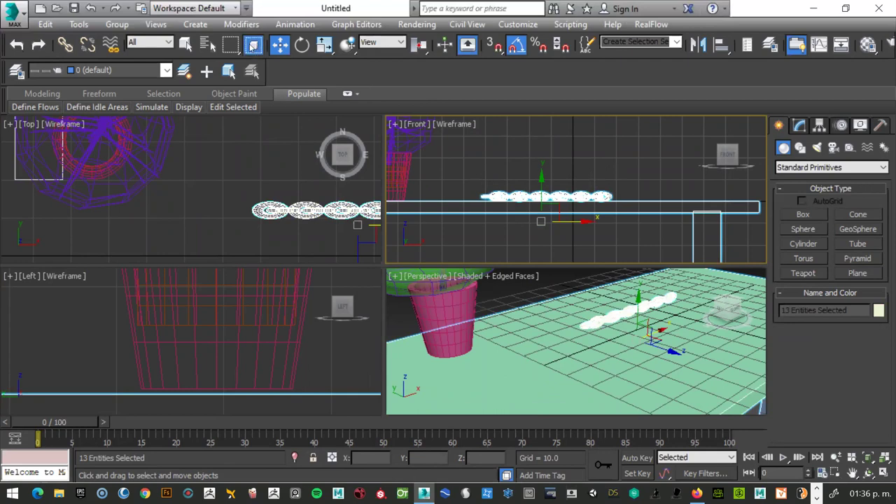
{"action": "left_click_drag", "start_coordinate": [461, 189], "coordinate": [628, 222]}
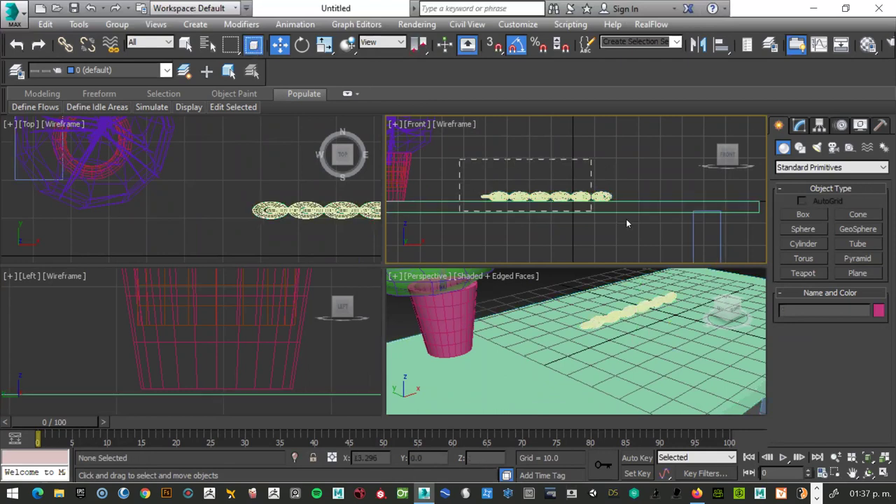
Step: Group the selected links and name the group 'cadena'
{"action": "left_click", "coordinate": [117, 24]}
{"action": "left_click", "coordinate": [124, 39]}
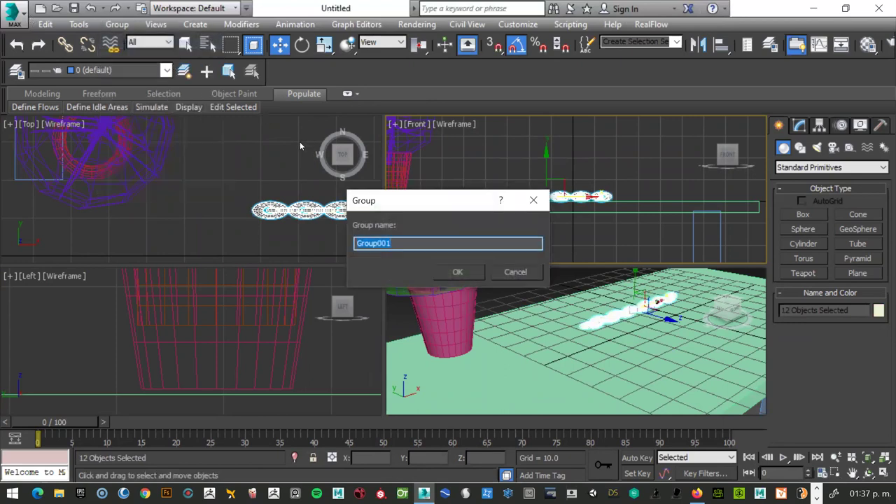
{"action": "type", "text": "cadena"}
{"action": "key", "text": "Return"}
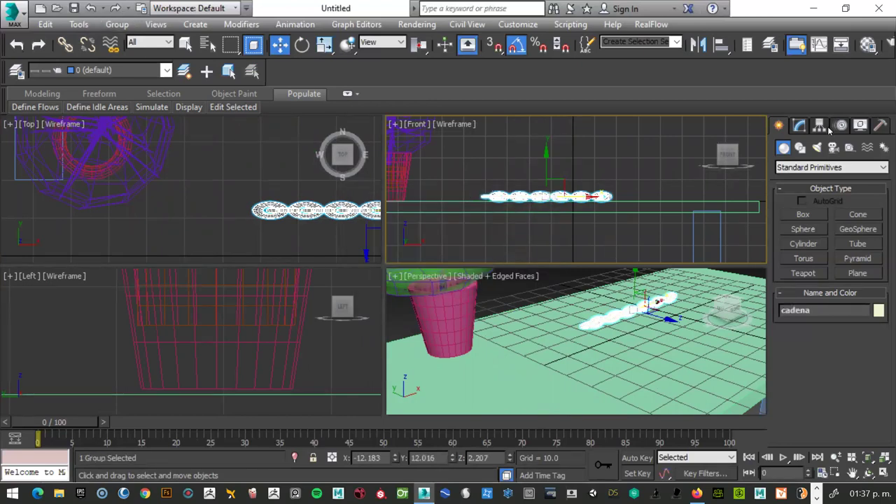
Step: Add a Bend modifier to the cadena group from the Modify panel's modifier list
{"action": "left_click", "coordinate": [800, 124]}
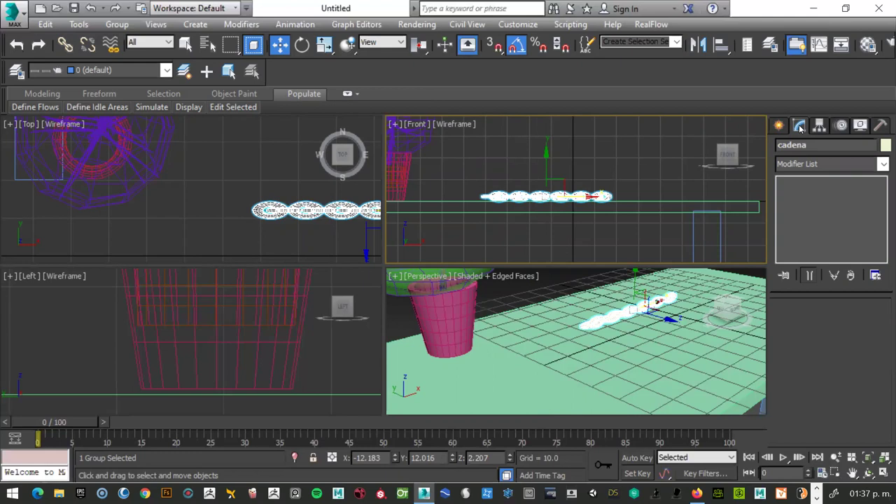
{"action": "left_click", "coordinate": [841, 166]}
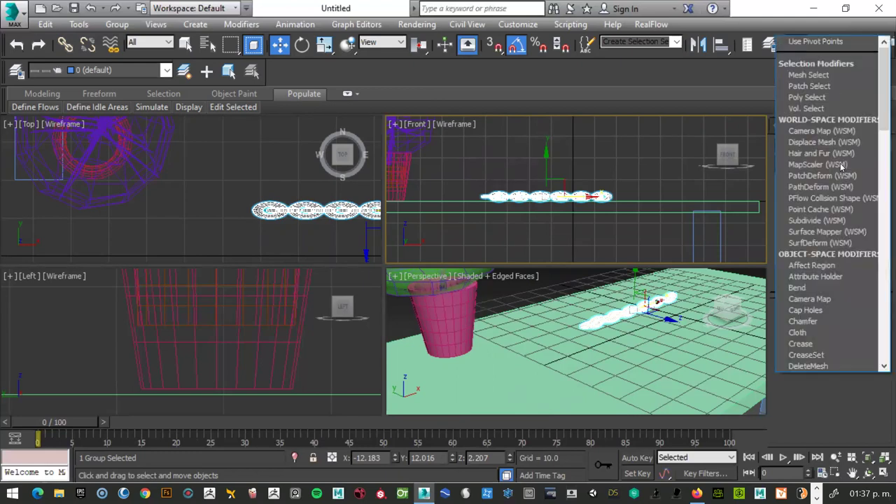
{"action": "scroll", "coordinate": [840, 163], "scroll_direction": "down", "scroll_amount": 5}
{"action": "scroll", "coordinate": [840, 163], "scroll_direction": "down", "scroll_amount": 1}
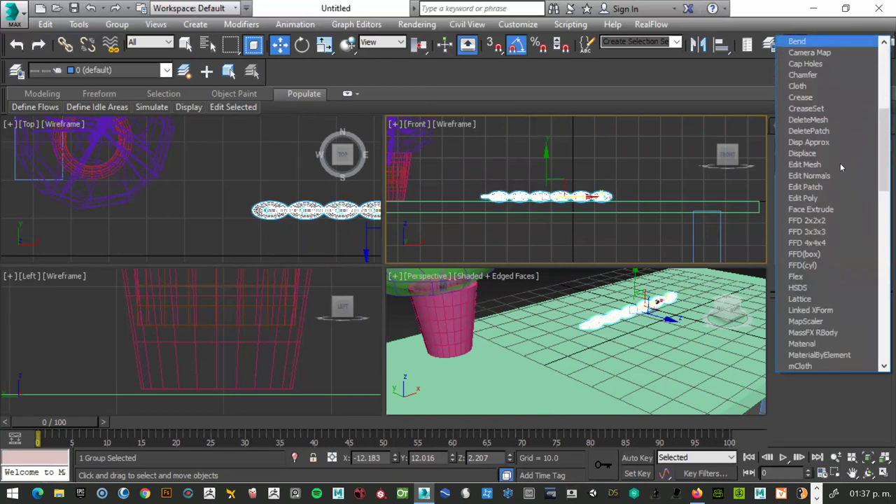
{"action": "left_click", "coordinate": [812, 42]}
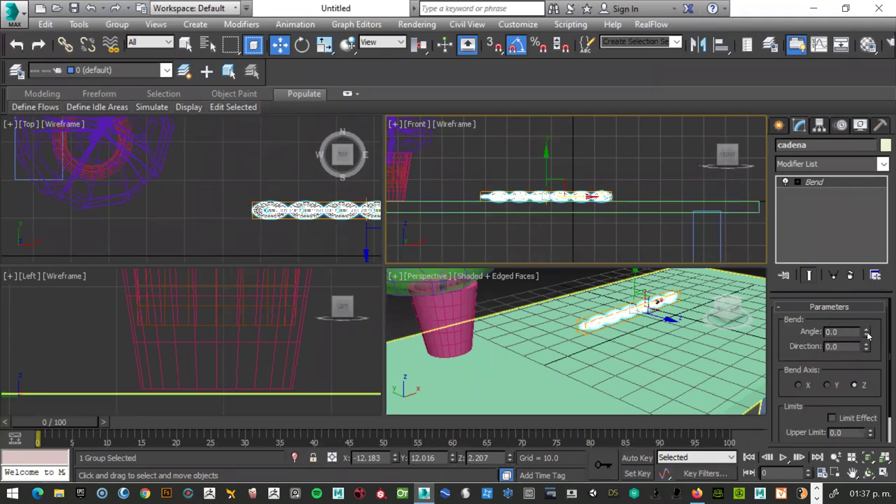
Step: Set the Bend angle to -76° with X as the bend axis
{"action": "mouse_move", "coordinate": [869, 335]}
{"action": "left_mouse_down"}
{"action": "mouse_move", "coordinate": [848, 438]}
{"action": "mouse_move", "coordinate": [731, 393]}
{"action": "left_mouse_up"}
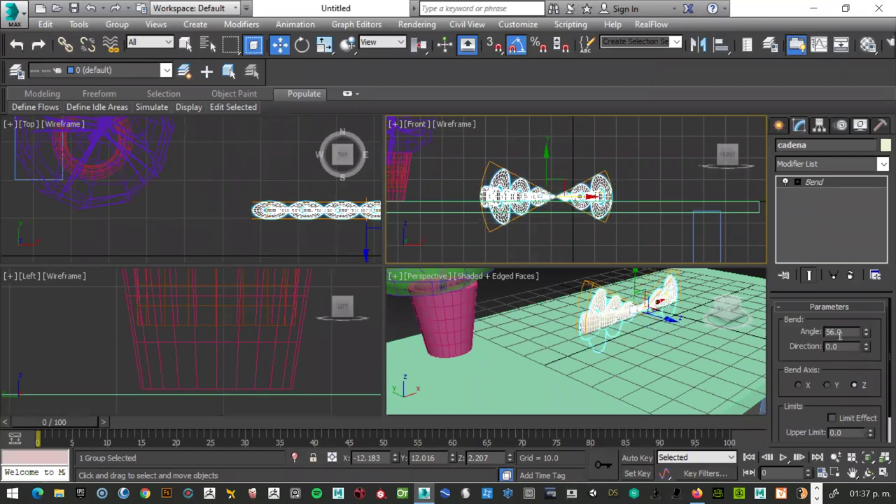
{"action": "left_click_drag", "start_coordinate": [865, 334], "coordinate": [869, 430]}
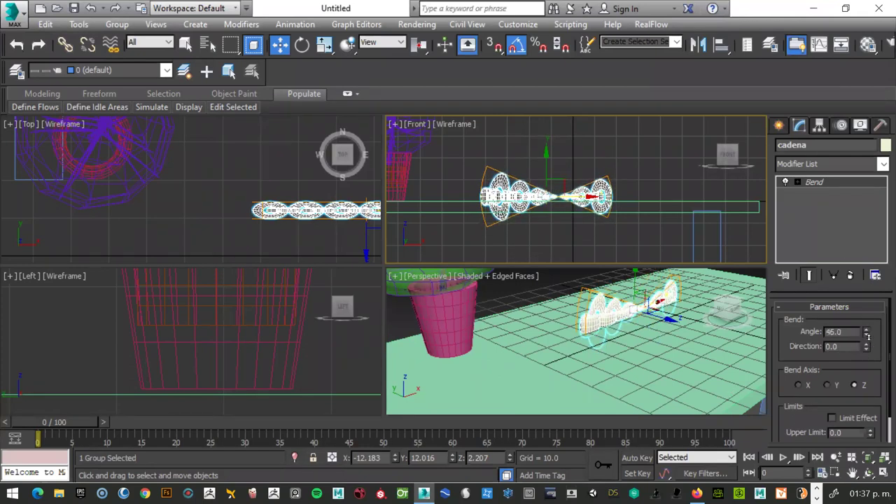
{"action": "left_click", "coordinate": [827, 385]}
{"action": "mouse_move", "coordinate": [867, 333]}
{"action": "left_mouse_down"}
{"action": "mouse_move", "coordinate": [10, 368]}
{"action": "mouse_move", "coordinate": [820, 402]}
{"action": "left_mouse_up"}
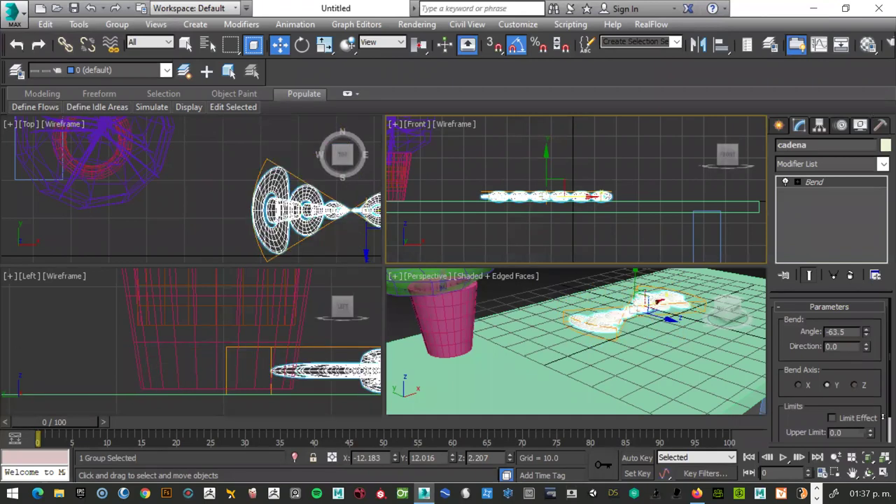
{"action": "left_click", "coordinate": [800, 385]}
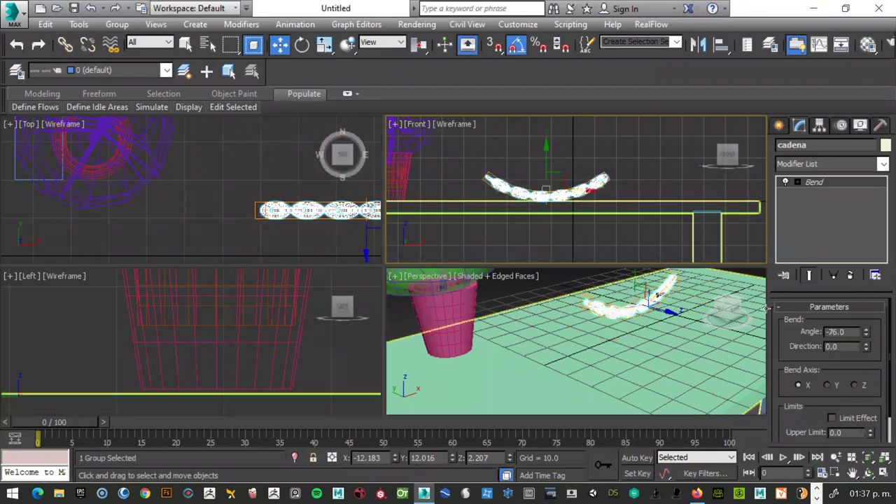
Step: Deepen the bend to -166.5° and rotate the chain -50° about X
{"action": "left_click_drag", "start_coordinate": [866, 335], "coordinate": [889, 448]}
{"action": "scroll", "coordinate": [563, 223], "scroll_direction": "up", "scroll_amount": 3}
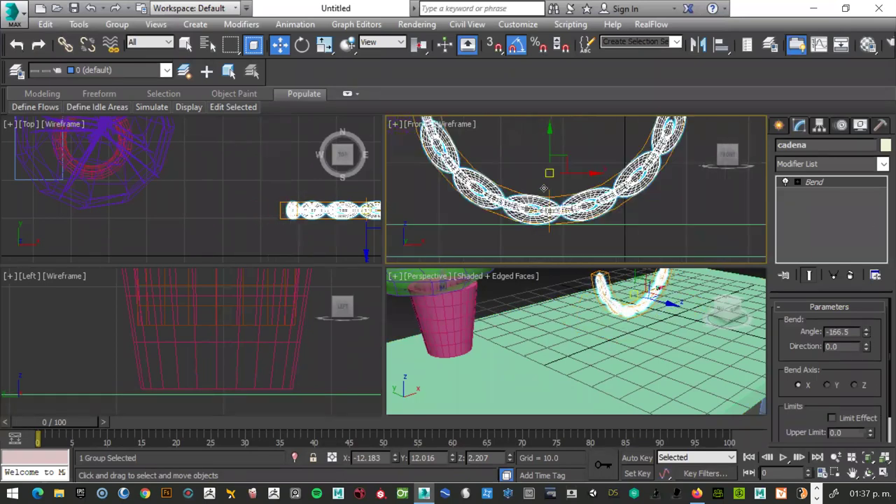
{"action": "right_click", "coordinate": [555, 211]}
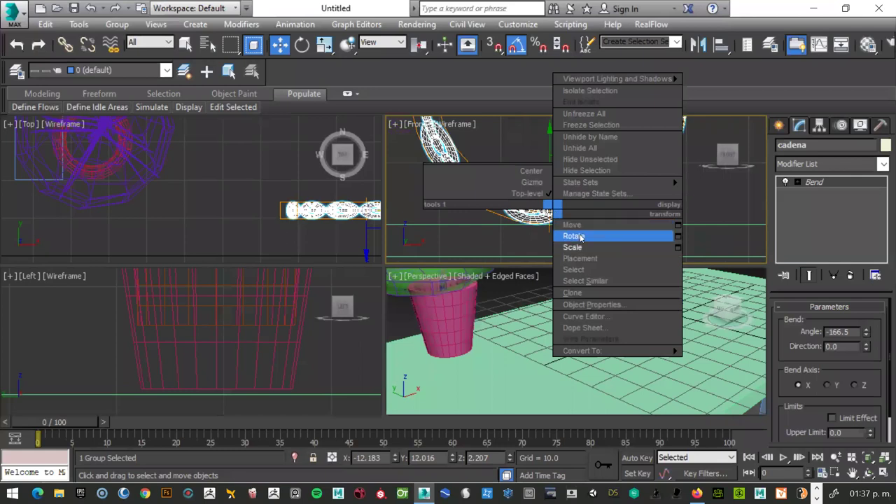
{"action": "left_click", "coordinate": [581, 235]}
{"action": "mouse_move", "coordinate": [550, 186]}
{"action": "left_mouse_down"}
{"action": "mouse_move", "coordinate": [567, 119]}
{"action": "mouse_move", "coordinate": [557, 135]}
{"action": "left_mouse_up"}
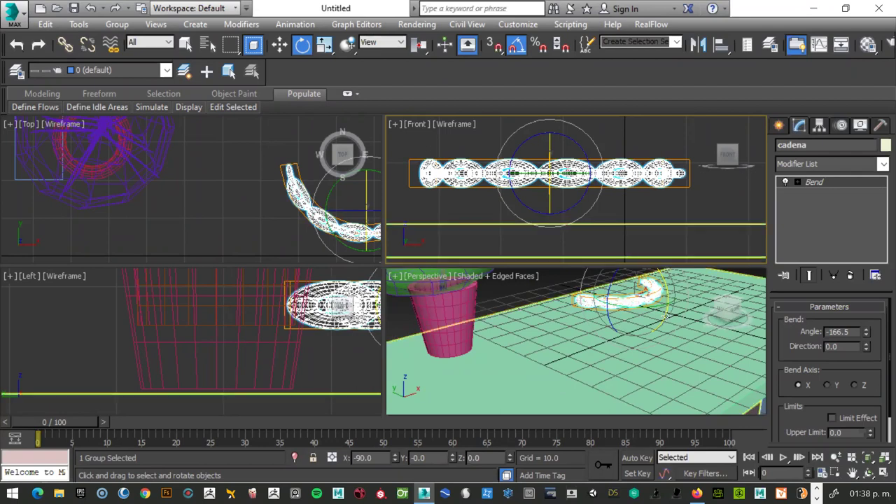
{"action": "scroll", "coordinate": [607, 302], "scroll_direction": "down", "scroll_amount": 5}
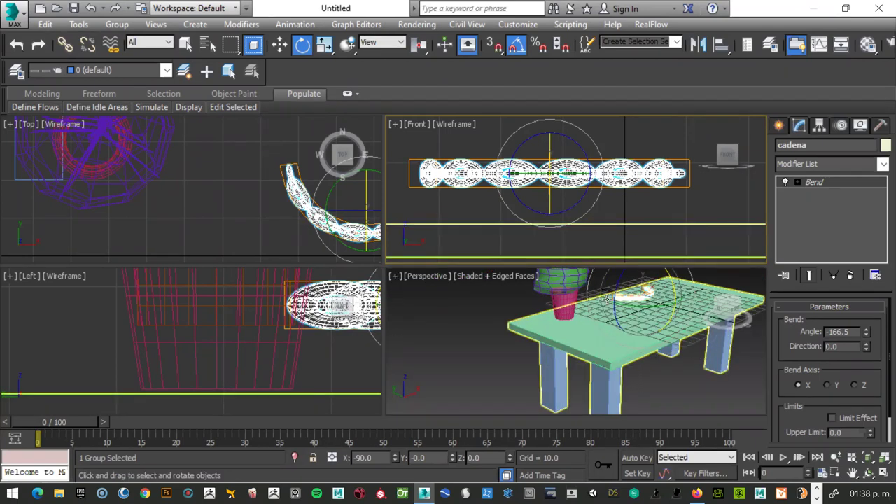
{"action": "scroll", "coordinate": [544, 306], "scroll_direction": "up", "scroll_amount": 5}
Step: Clear the selection, then window-select the whole bent chain in the Front view
{"action": "left_click", "coordinate": [527, 288]}
{"action": "scroll", "coordinate": [592, 301], "scroll_direction": "down", "scroll_amount": 5}
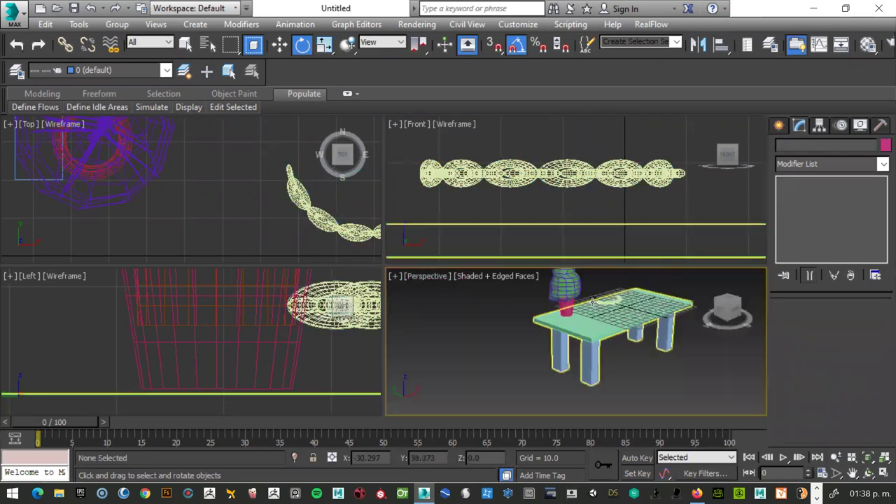
{"action": "scroll", "coordinate": [592, 301], "scroll_direction": "up", "scroll_amount": 5}
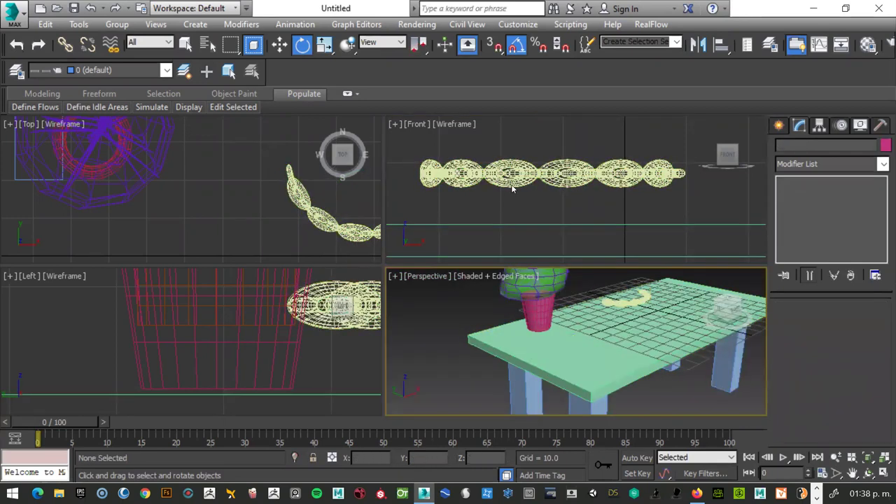
{"action": "left_click_drag", "start_coordinate": [411, 142], "coordinate": [683, 202]}
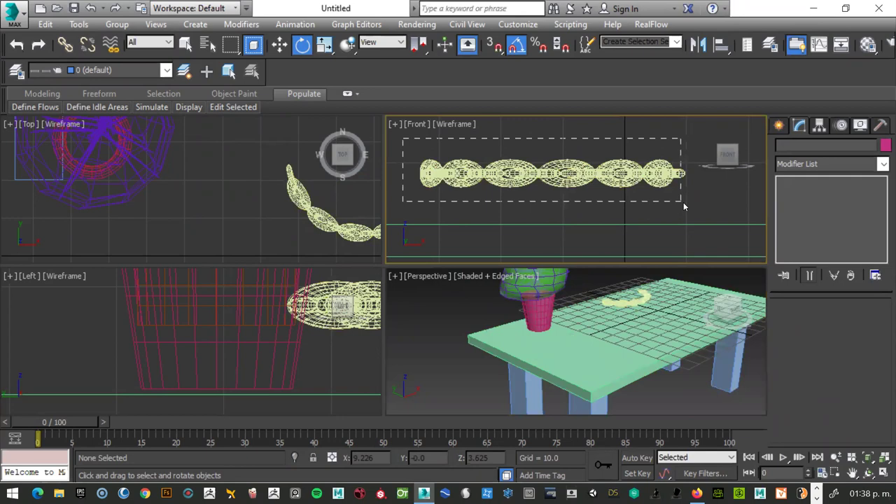
Step: Group the bent chain pieces under the name 'cadena'
{"action": "left_click", "coordinate": [117, 23]}
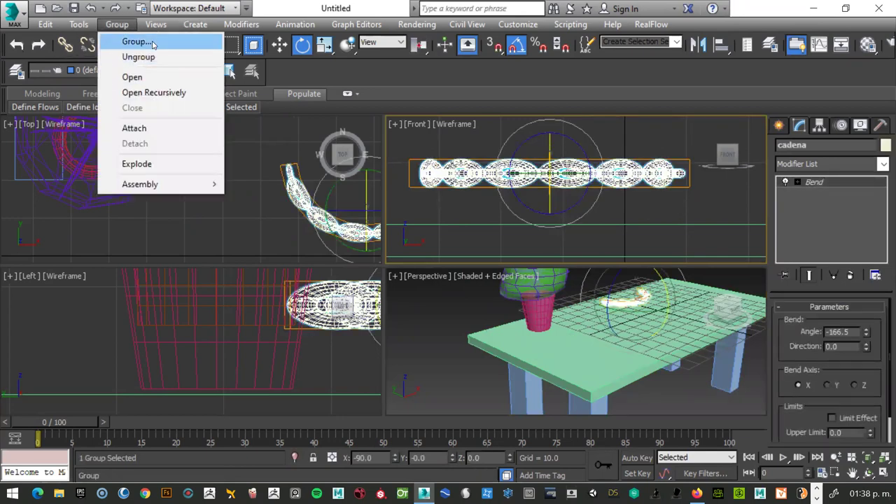
{"action": "left_click", "coordinate": [135, 41]}
{"action": "type", "text": "cadena"}
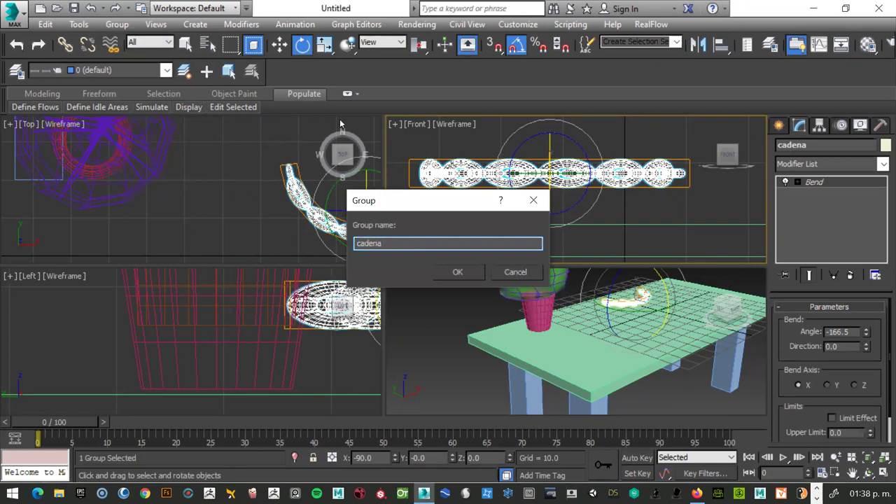
{"action": "left_click", "coordinate": [455, 271]}
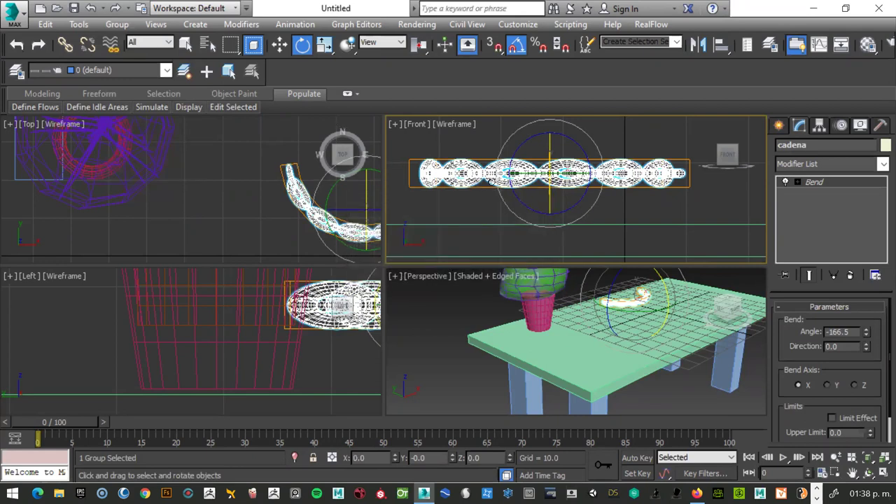
Step: Move the cadena group down along Y onto the table top in the Front view
{"action": "right_click", "coordinate": [481, 179]}
{"action": "left_click", "coordinate": [497, 182]}
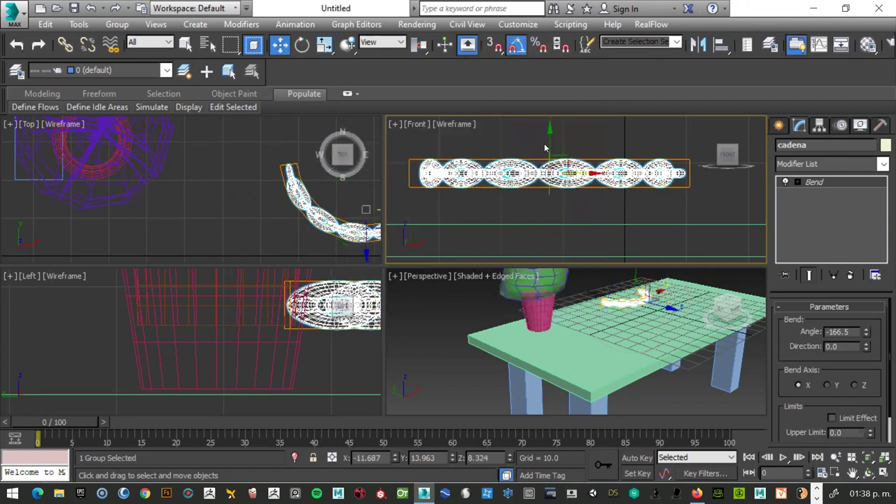
{"action": "left_click_drag", "start_coordinate": [550, 151], "coordinate": [550, 178]}
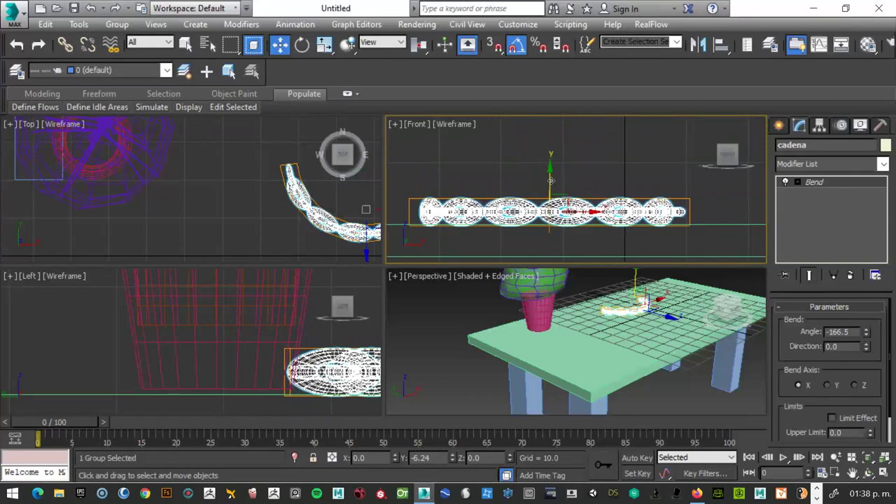
{"action": "scroll", "coordinate": [544, 295], "scroll_direction": "down", "scroll_amount": 5}
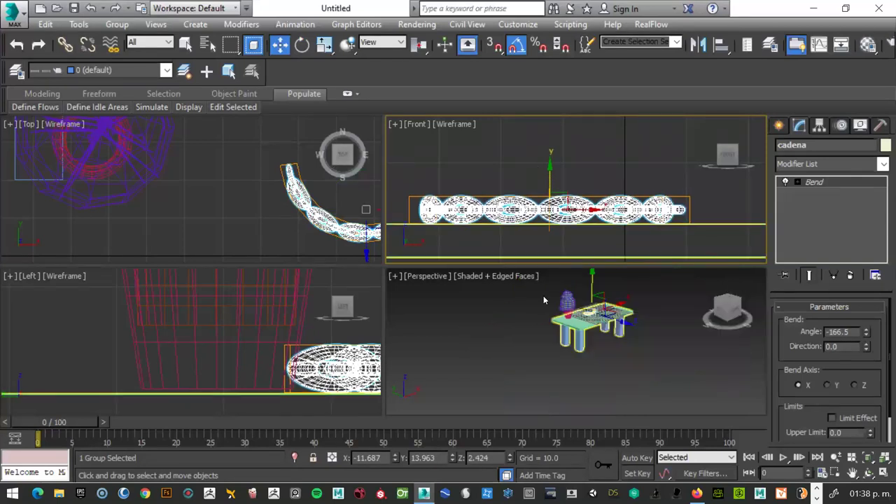
Step: Draw a floor plane about 806 by 1044 around the scene in the Top view
{"action": "left_click", "coordinate": [778, 125]}
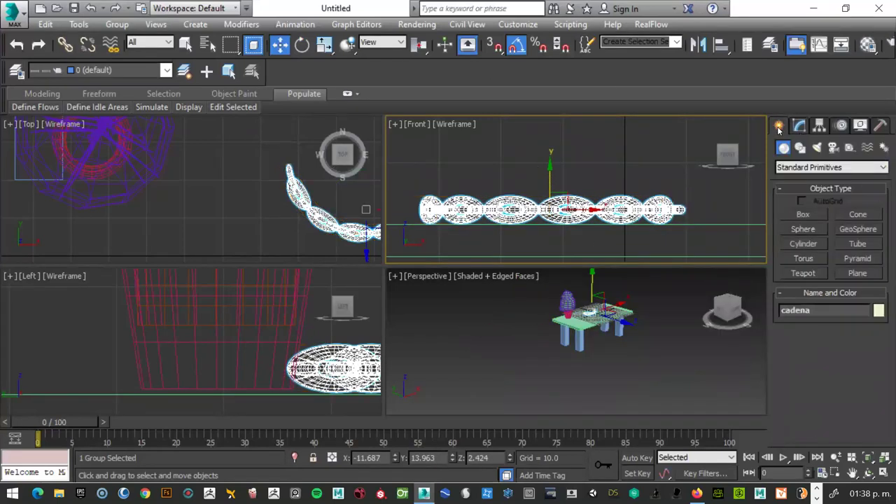
{"action": "left_click", "coordinate": [857, 273]}
{"action": "scroll", "coordinate": [171, 179], "scroll_direction": "down", "scroll_amount": 2}
{"action": "scroll", "coordinate": [175, 184], "scroll_direction": "down", "scroll_amount": 2}
{"action": "scroll", "coordinate": [176, 184], "scroll_direction": "down", "scroll_amount": 2}
{"action": "scroll", "coordinate": [179, 184], "scroll_direction": "down", "scroll_amount": 2}
{"action": "scroll", "coordinate": [179, 185], "scroll_direction": "up", "scroll_amount": 2}
{"action": "scroll", "coordinate": [179, 185], "scroll_direction": "down", "scroll_amount": 2}
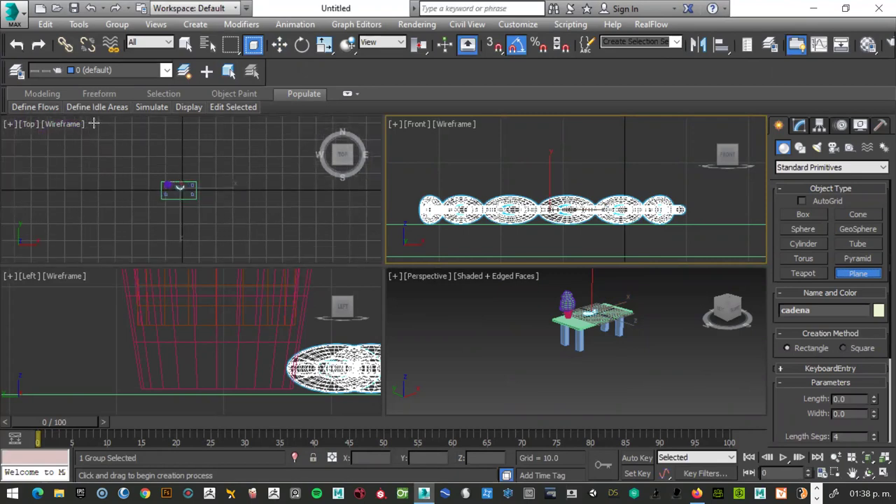
{"action": "left_click_drag", "start_coordinate": [93, 123], "coordinate": [222, 224]}
{"action": "left_click_drag", "start_coordinate": [303, 262], "coordinate": [252, 252]}
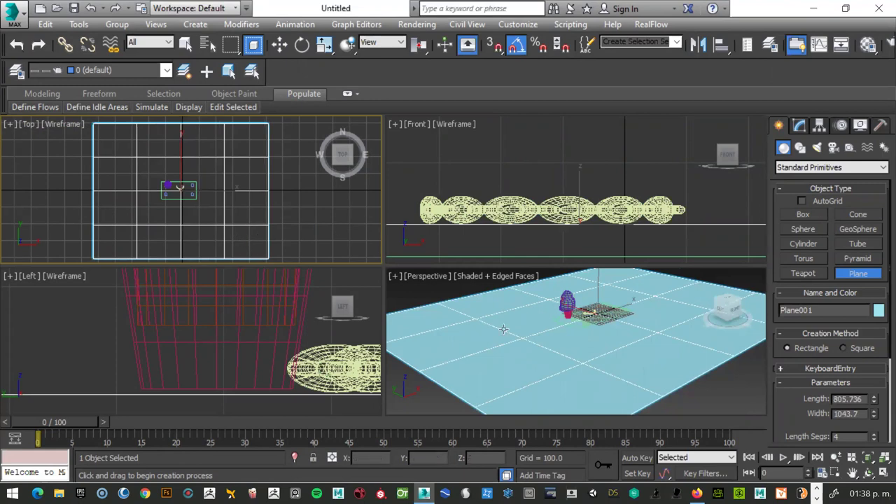
{"action": "scroll", "coordinate": [587, 331], "scroll_direction": "up", "scroll_amount": 3}
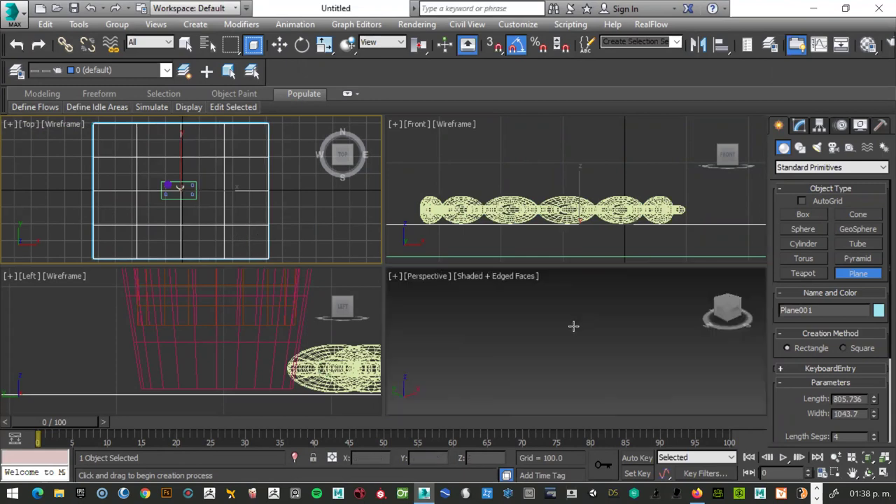
{"action": "scroll", "coordinate": [517, 219], "scroll_direction": "down", "scroll_amount": 3}
{"action": "scroll", "coordinate": [520, 220], "scroll_direction": "down", "scroll_amount": 3}
{"action": "scroll", "coordinate": [521, 220], "scroll_direction": "down", "scroll_amount": 2}
{"action": "scroll", "coordinate": [521, 220], "scroll_direction": "down", "scroll_amount": 2}
Step: Lower the floor plane beneath the table legs, then select the table
{"action": "right_click", "coordinate": [520, 220]}
{"action": "key", "text": "w"}
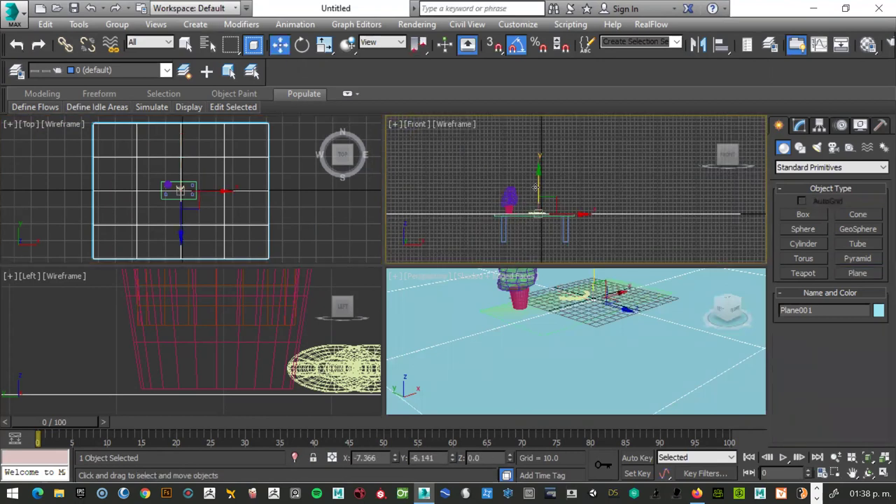
{"action": "left_click_drag", "start_coordinate": [538, 183], "coordinate": [540, 209]}
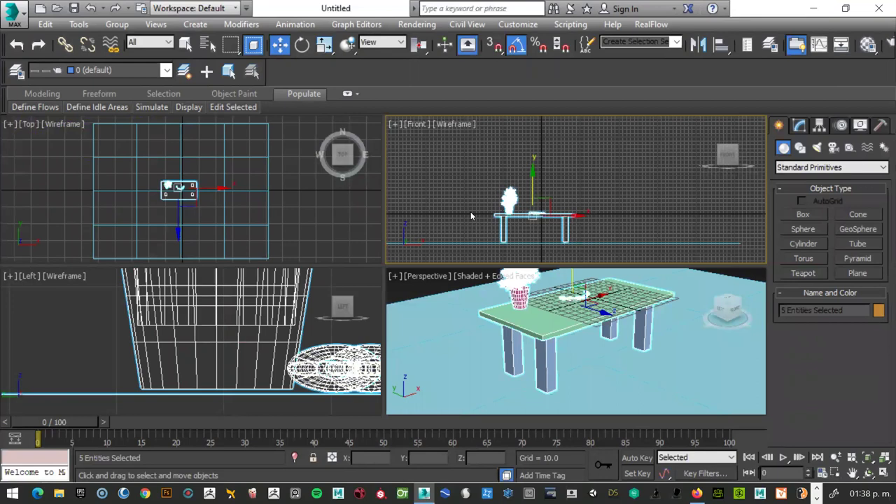
{"action": "left_click", "coordinate": [464, 232]}
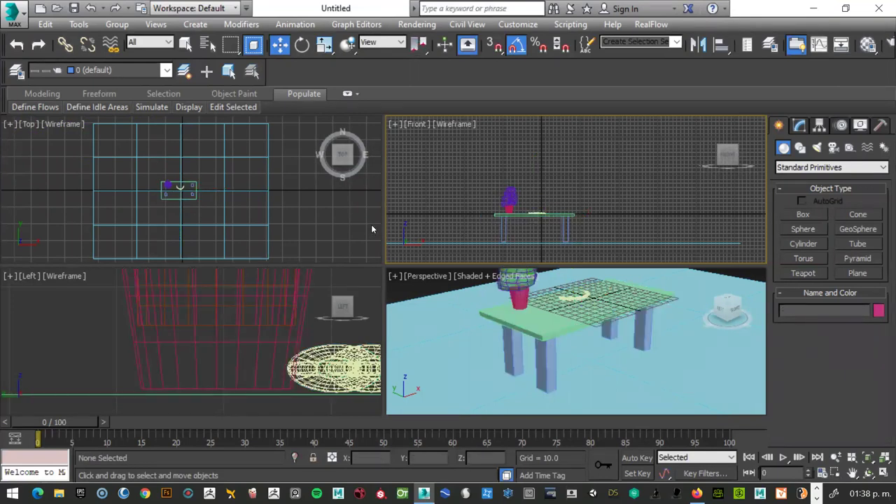
{"action": "left_click", "coordinate": [599, 309]}
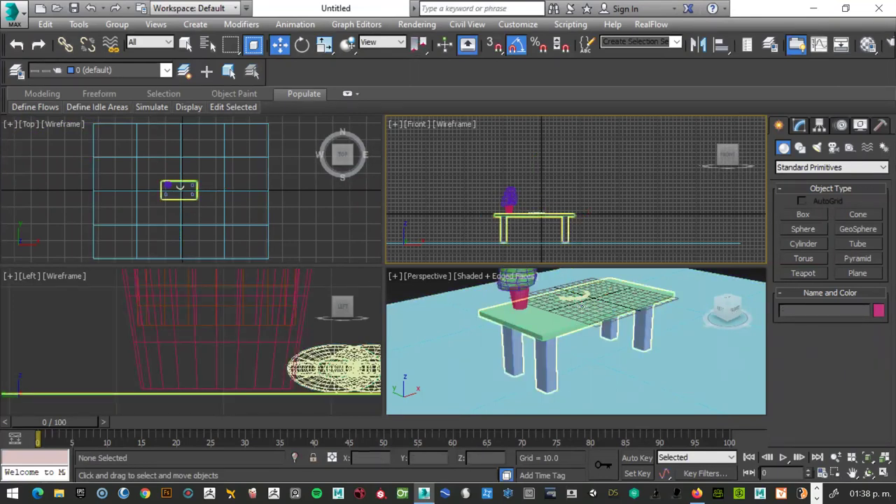
{"action": "scroll", "coordinate": [581, 306], "scroll_direction": "down", "scroll_amount": 2}
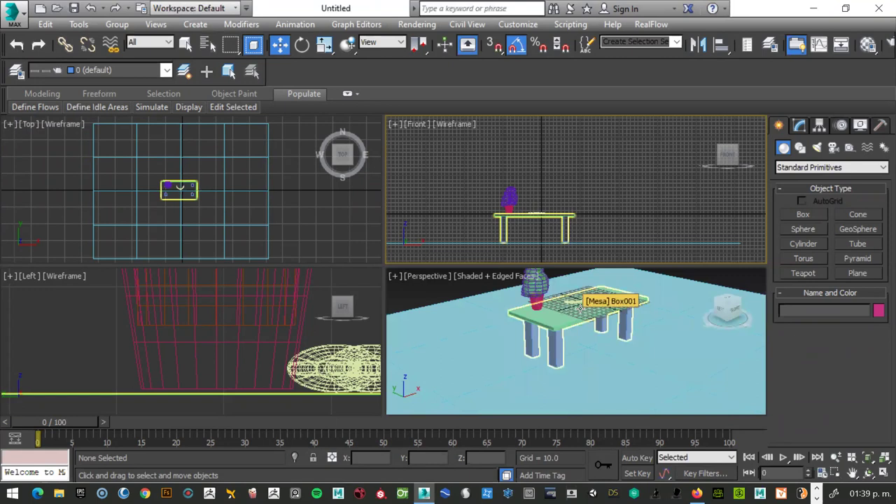
{"action": "scroll", "coordinate": [577, 297], "scroll_direction": "down", "scroll_amount": 1}
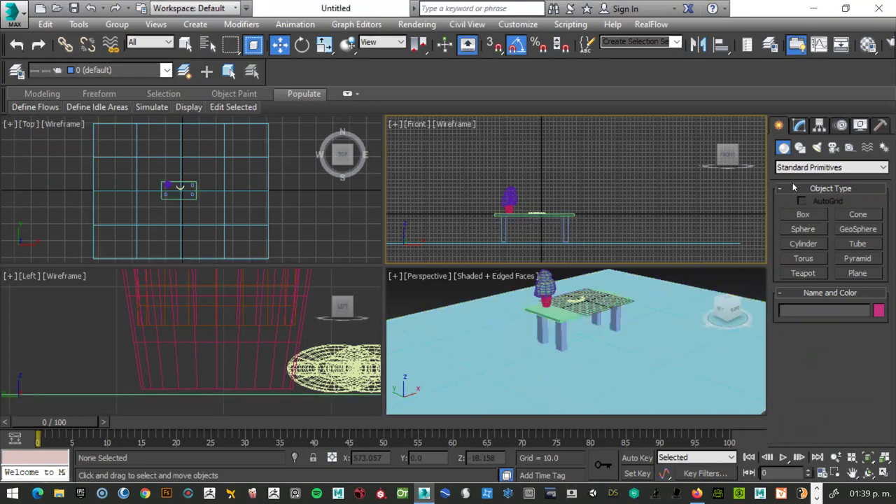
Step: Create ChamferBox001 from Extended Primitives beside the table, setting its height and fillet
{"action": "left_click", "coordinate": [810, 168]}
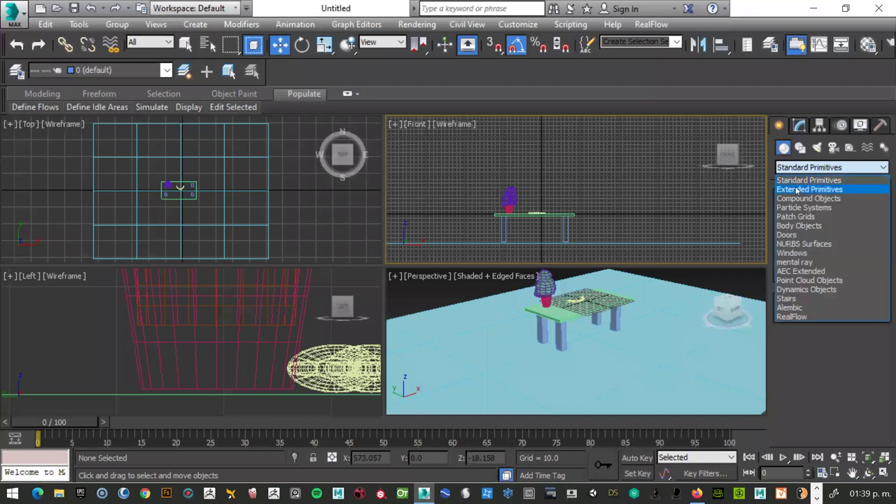
{"action": "left_click", "coordinate": [796, 190]}
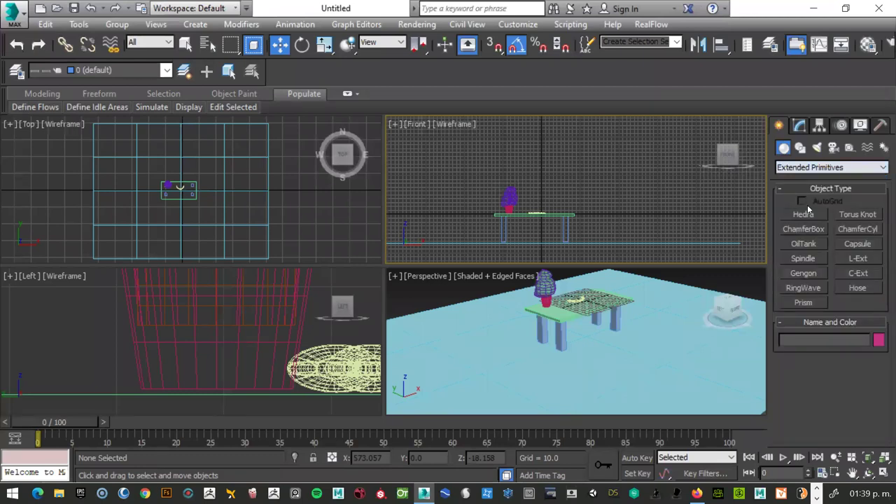
{"action": "left_click", "coordinate": [803, 230]}
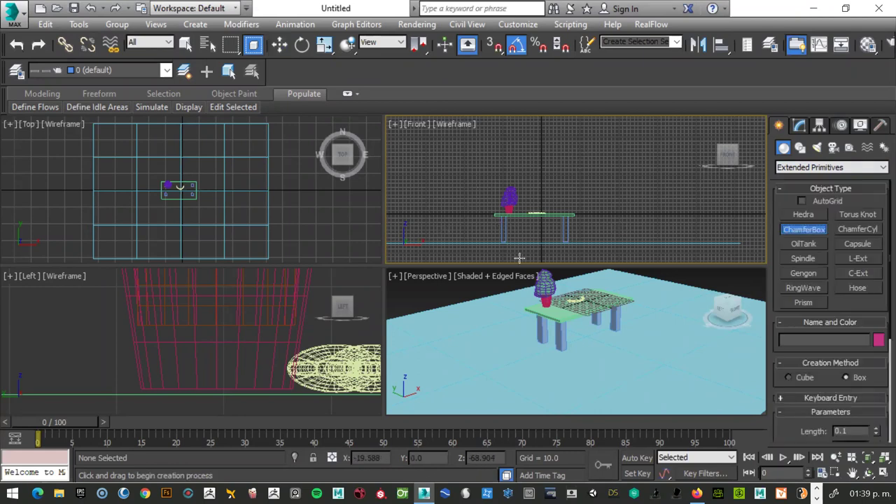
{"action": "left_click_drag", "start_coordinate": [496, 336], "coordinate": [509, 379]}
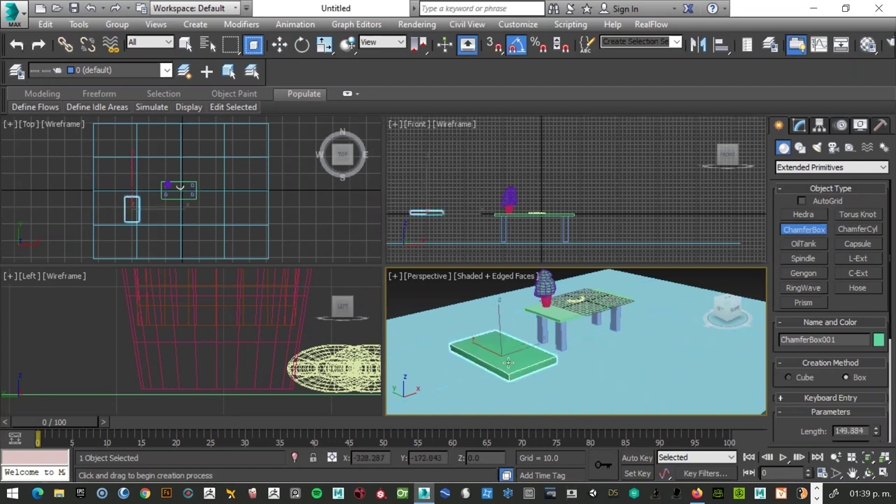
{"action": "left_click", "coordinate": [512, 355]}
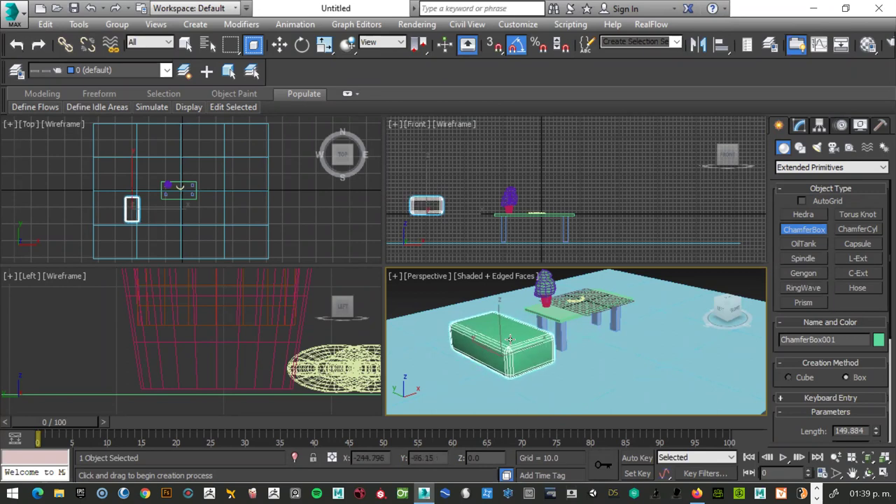
{"action": "left_click", "coordinate": [466, 323]}
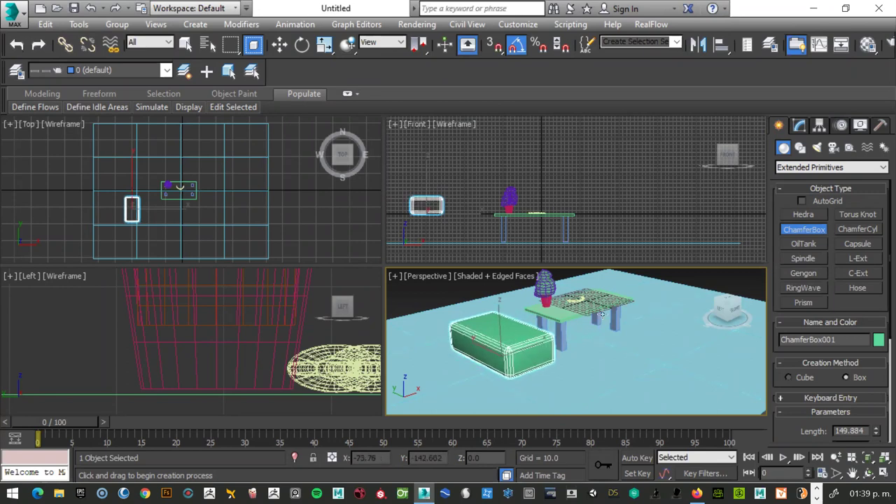
Step: Orbit the Perspective view with the ViewCube to inspect the new box from several angles
{"action": "left_click", "coordinate": [738, 314]}
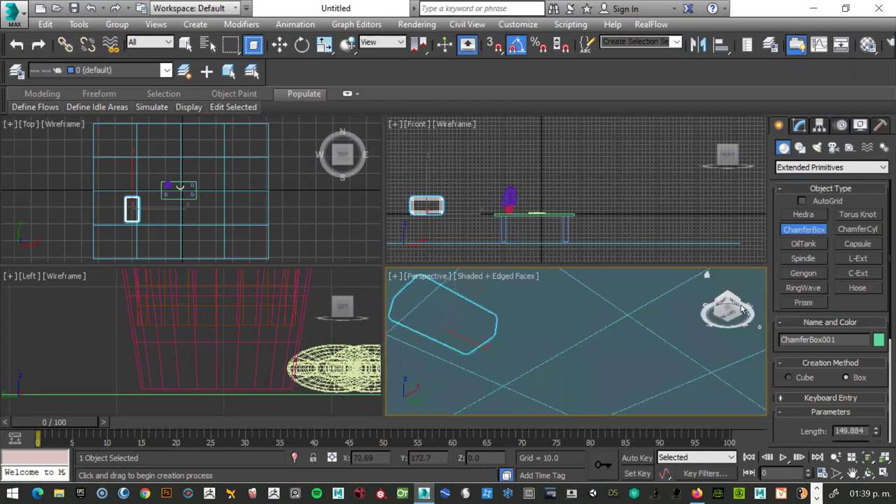
{"action": "left_click", "coordinate": [739, 312]}
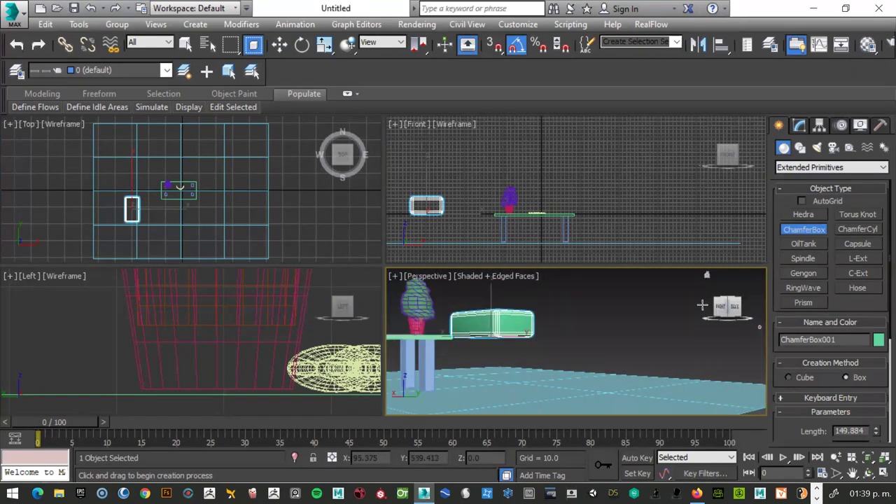
{"action": "left_click", "coordinate": [722, 311]}
{"action": "left_click", "coordinate": [723, 315]}
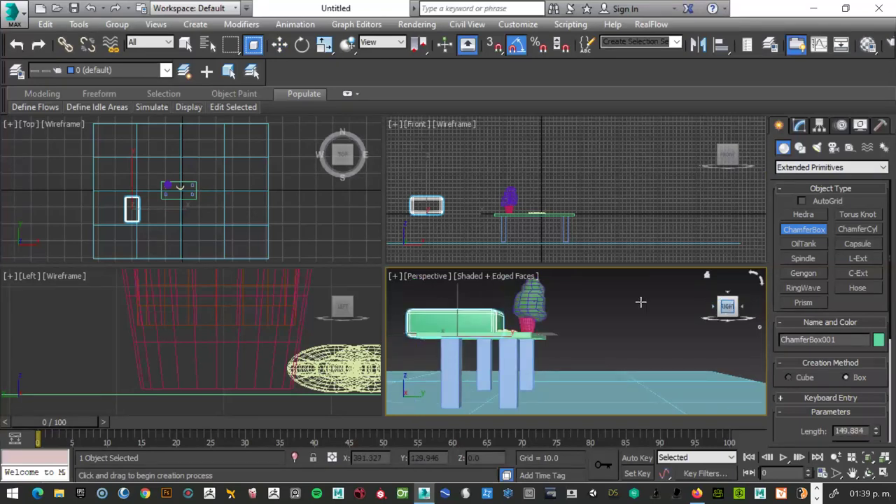
{"action": "left_click", "coordinate": [712, 306]}
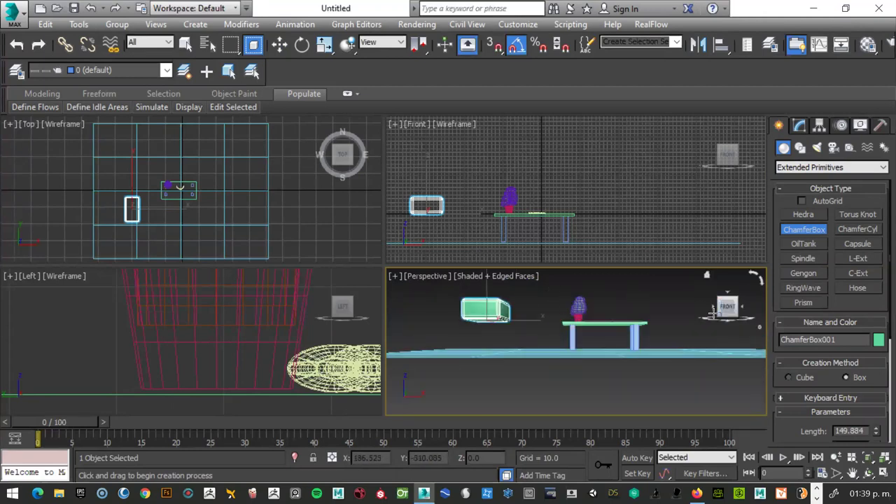
{"action": "scroll", "coordinate": [485, 219], "scroll_direction": "down", "scroll_amount": 2}
{"action": "scroll", "coordinate": [485, 220], "scroll_direction": "up", "scroll_amount": 2}
{"action": "scroll", "coordinate": [476, 216], "scroll_direction": "up", "scroll_amount": 1}
{"action": "right_click", "coordinate": [441, 204]}
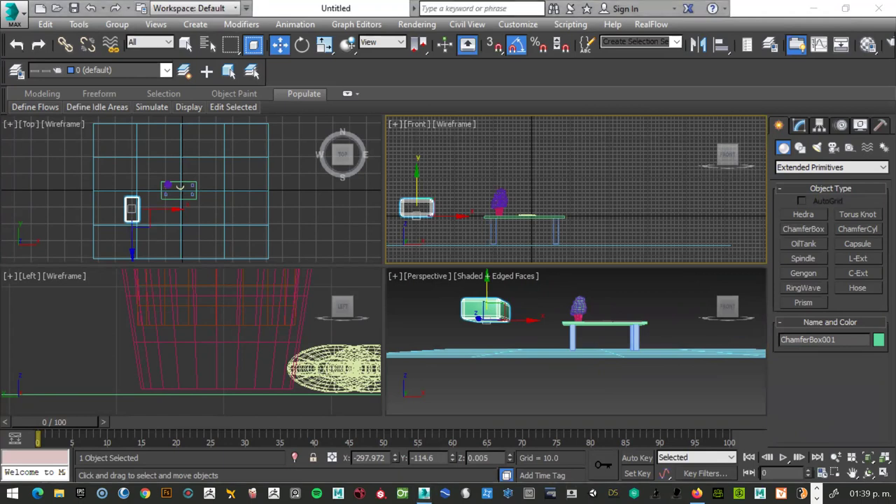
Step: Lower the chamfer box toward the floor along Y in the Front view
{"action": "left_click_drag", "start_coordinate": [416, 180], "coordinate": [434, 233]}
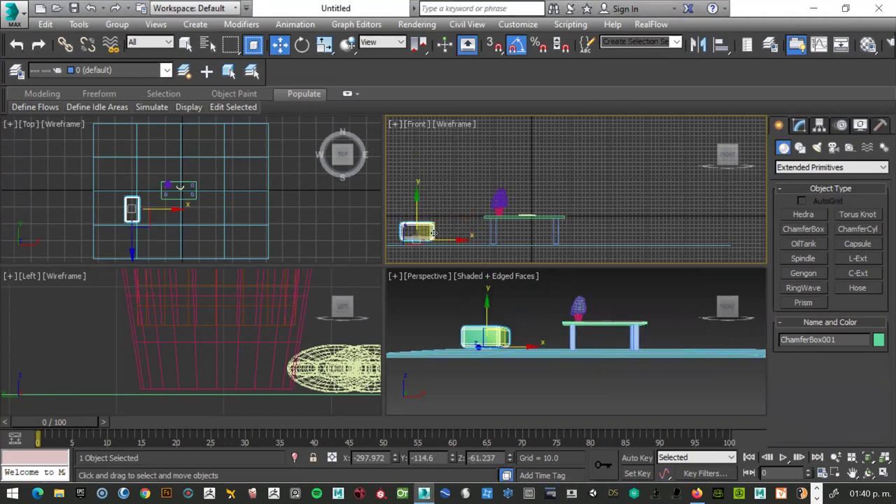
{"action": "key", "text": "z"}
{"action": "scroll", "coordinate": [553, 238], "scroll_direction": "down", "scroll_amount": 1}
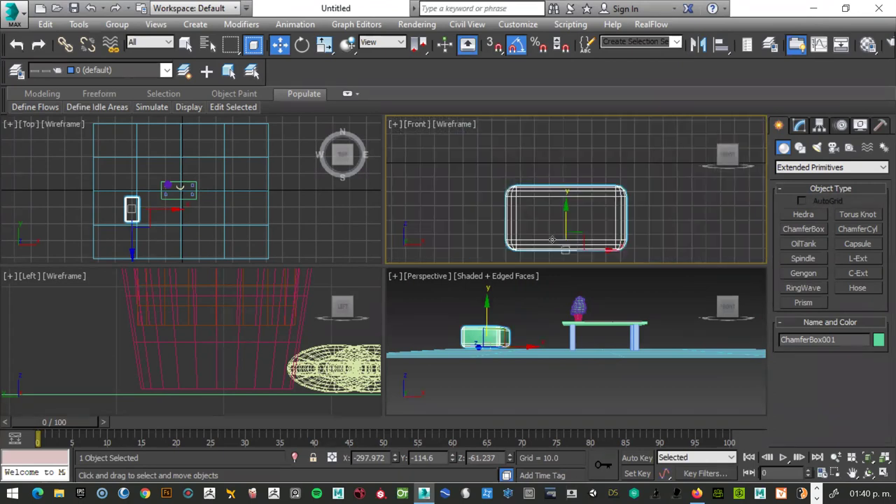
{"action": "scroll", "coordinate": [551, 243], "scroll_direction": "down", "scroll_amount": 2}
{"action": "scroll", "coordinate": [557, 241], "scroll_direction": "down", "scroll_amount": 1}
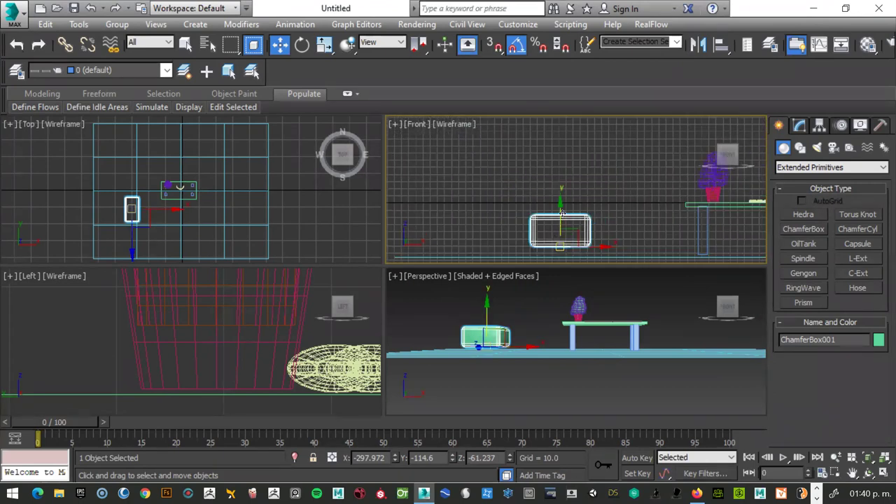
{"action": "left_click_drag", "start_coordinate": [562, 220], "coordinate": [563, 223]}
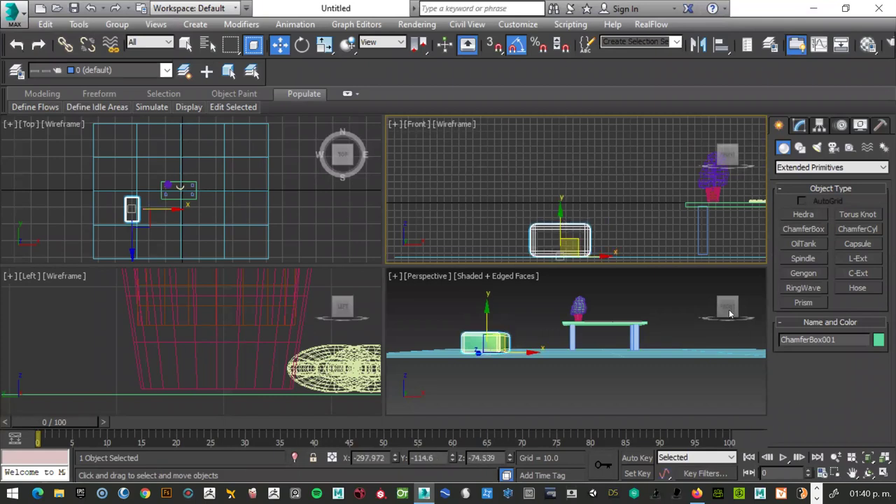
{"action": "left_click_drag", "start_coordinate": [729, 314], "coordinate": [707, 350]}
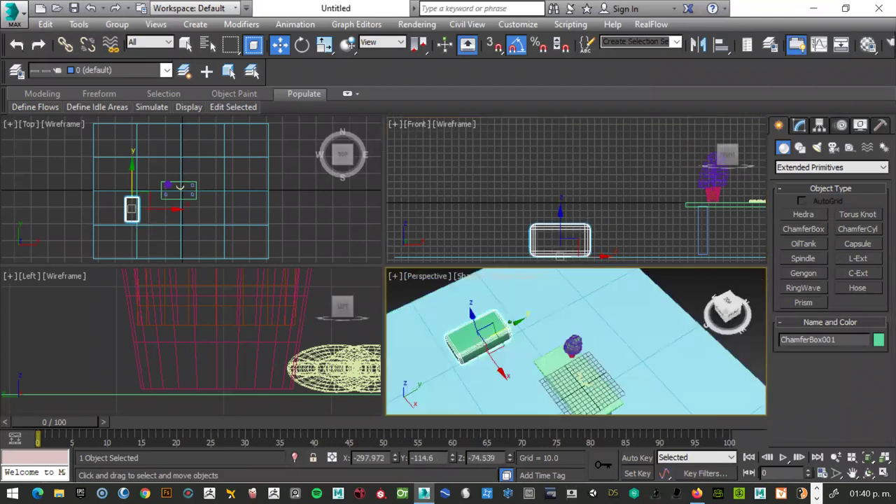
Step: Scale the chamfer box shorter along Y and Shift-drag a copy beside it
{"action": "key", "text": "r"}
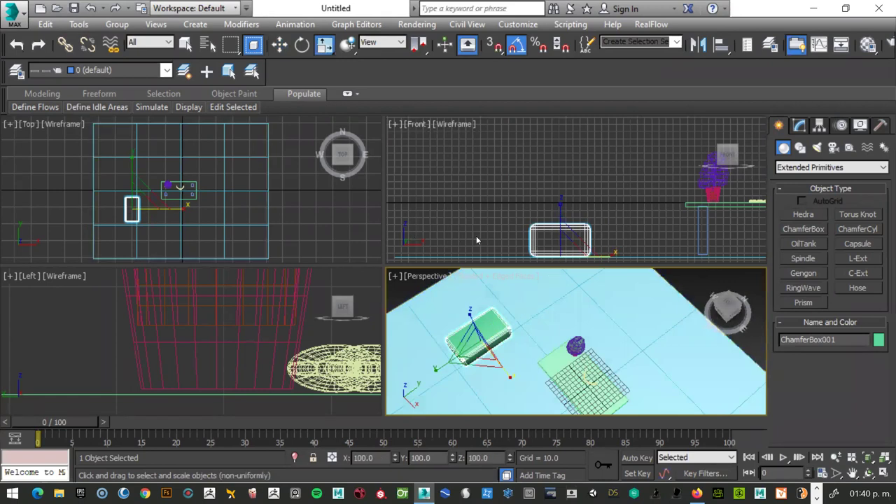
{"action": "left_click_drag", "start_coordinate": [439, 370], "coordinate": [464, 348]}
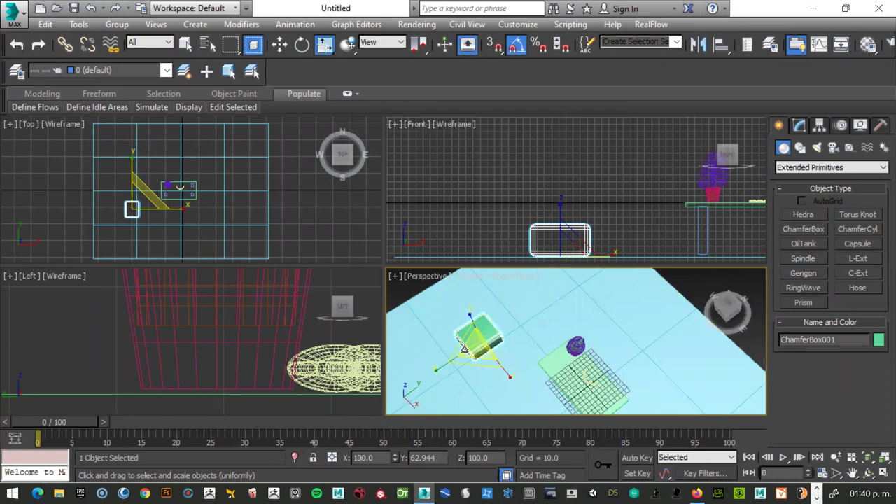
{"action": "key", "text": "w"}
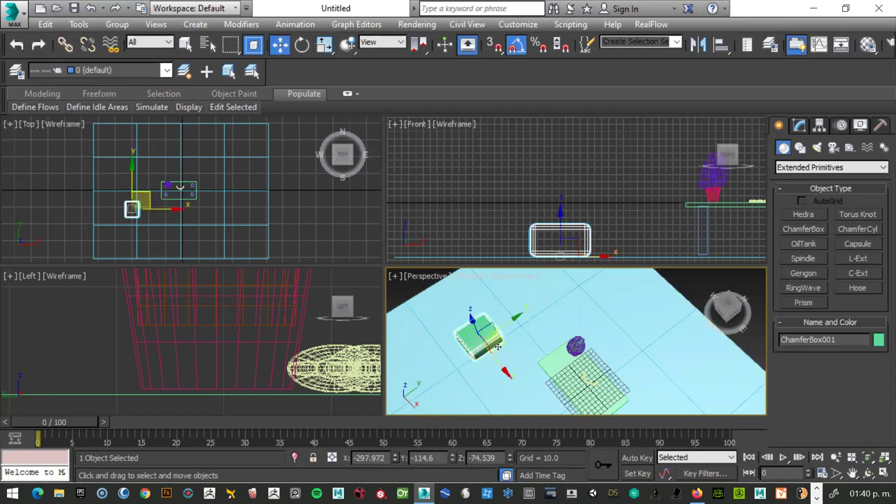
{"action": "middle_click_drag", "start_coordinate": [494, 343], "coordinate": [506, 320], "text": "alt"}
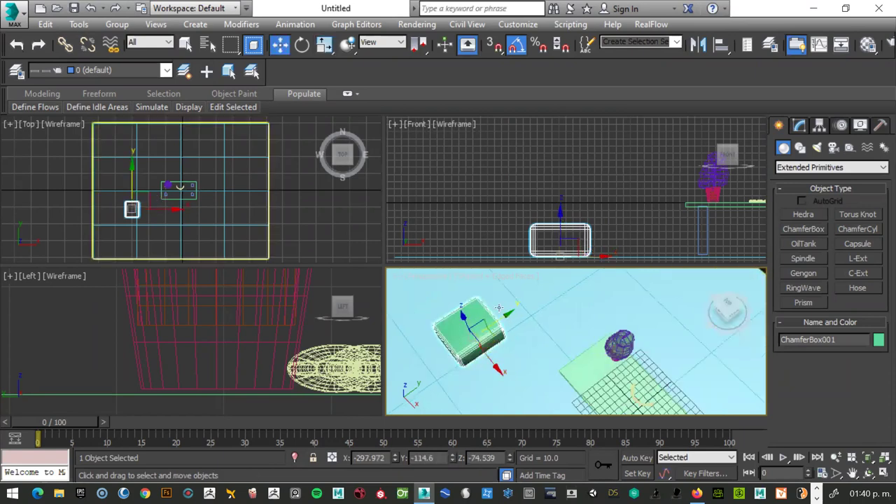
{"action": "mouse_move", "coordinate": [501, 317]}
{"action": "left_mouse_down", "text": "shift"}
{"action": "mouse_move", "coordinate": [547, 290]}
{"action": "mouse_move", "coordinate": [494, 314]}
{"action": "left_mouse_up", "text": "shift"}
Step: Confirm the ChamferBox002 copy and slide it along Y to the seat's edge
{"action": "left_click", "coordinate": [450, 308]}
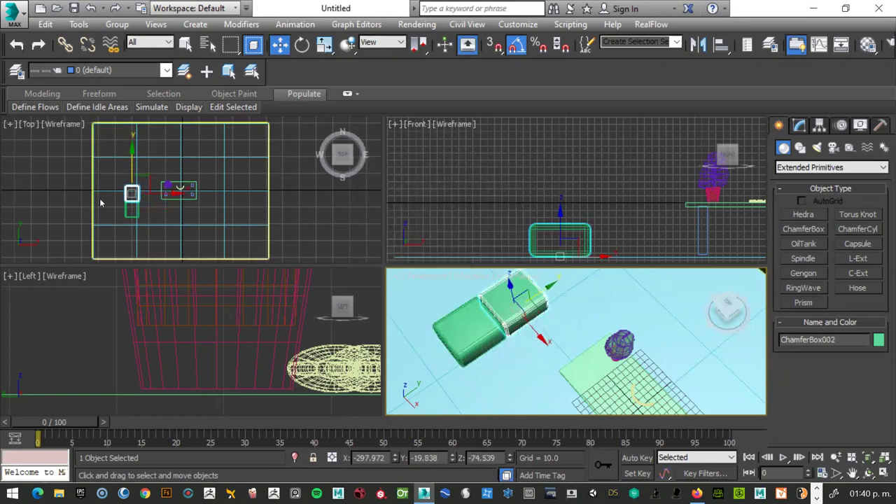
{"action": "scroll", "coordinate": [217, 186], "scroll_direction": "up", "scroll_amount": 3}
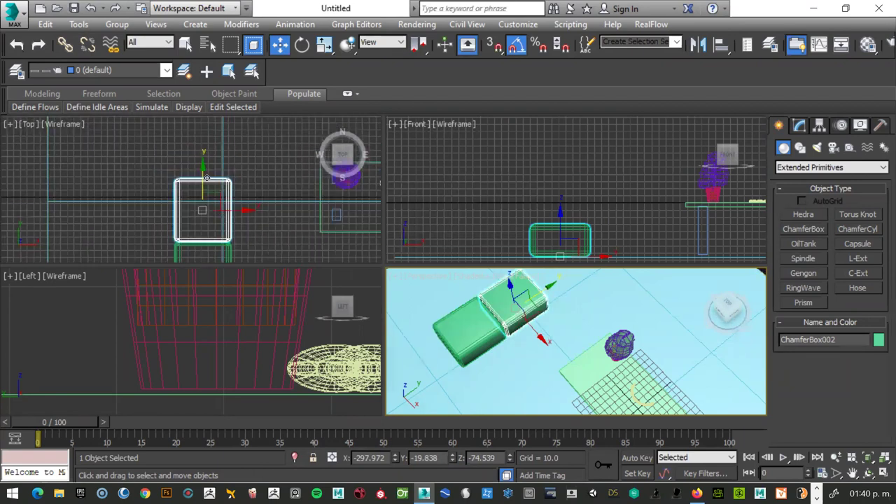
{"action": "left_click_drag", "start_coordinate": [203, 179], "coordinate": [217, 271]}
{"action": "scroll", "coordinate": [214, 188], "scroll_direction": "down", "scroll_amount": 4}
{"action": "key", "text": "r"}
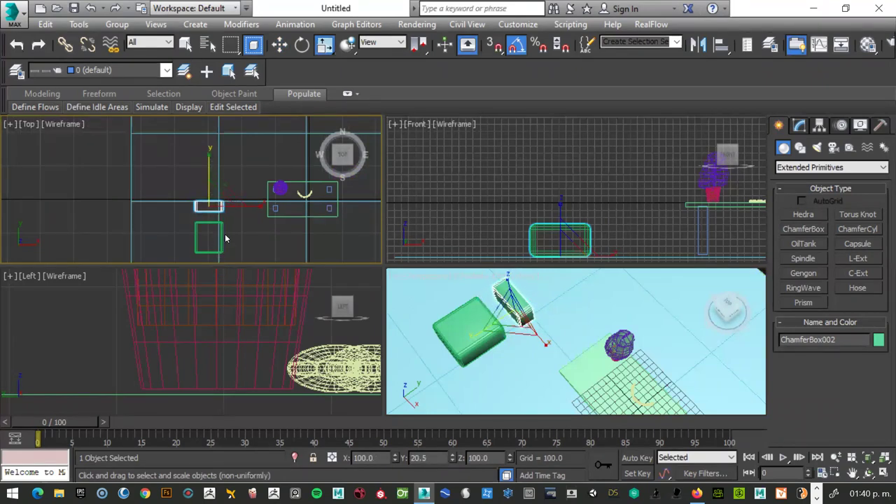
{"action": "key", "text": "w"}
{"action": "left_click_drag", "start_coordinate": [210, 179], "coordinate": [209, 188]}
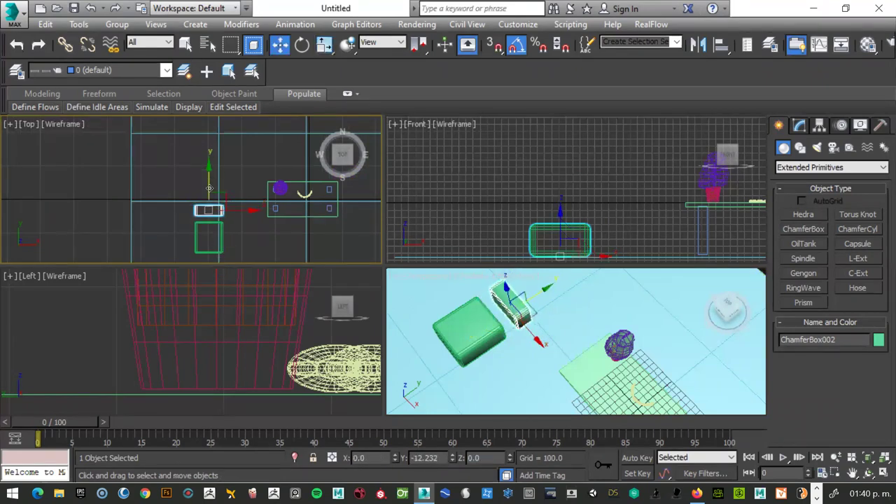
Step: Stretch the armrest taller along Z and Shift-drag a copy to the seat's other side
{"action": "left_click", "coordinate": [449, 308]}
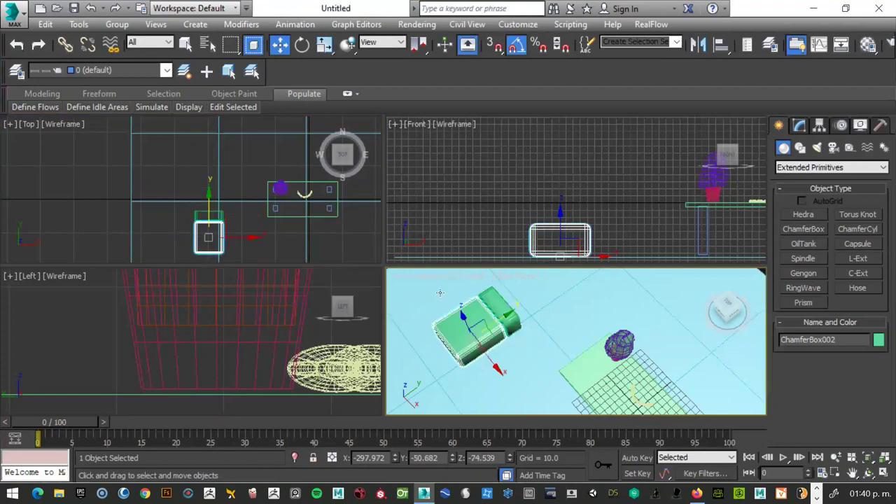
{"action": "key", "text": "r"}
{"action": "mouse_move", "coordinate": [495, 288]}
{"action": "left_mouse_down"}
{"action": "mouse_move", "coordinate": [492, 261]}
{"action": "mouse_move", "coordinate": [490, 273]}
{"action": "left_mouse_up"}
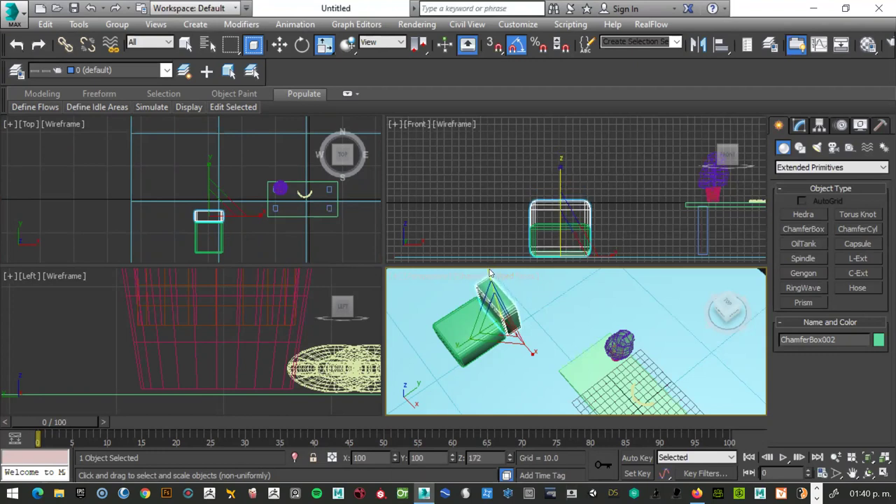
{"action": "key", "text": "w"}
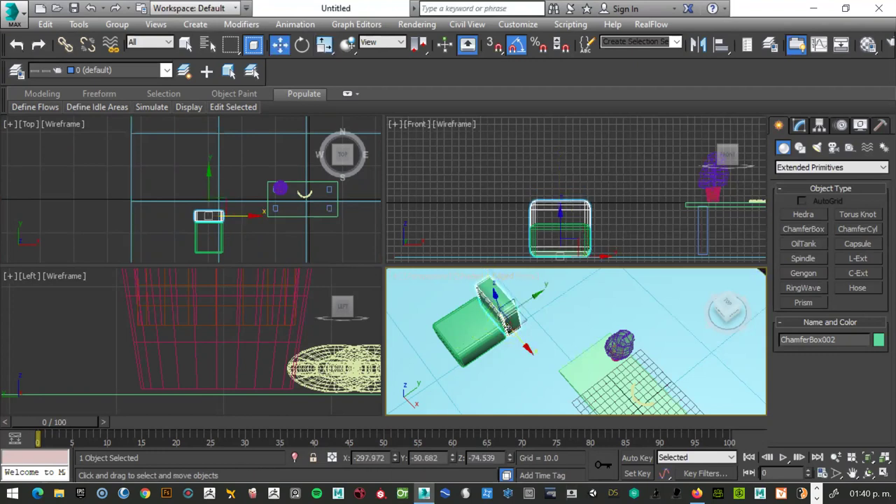
{"action": "left_click_drag", "start_coordinate": [522, 300], "coordinate": [458, 331], "text": "shift"}
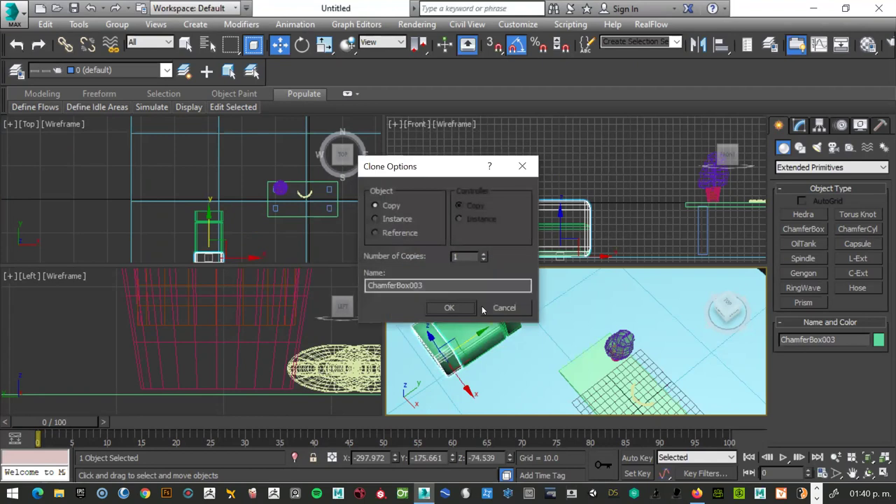
Step: Confirm the armrest copy, then Shift-rotate the seat into a tilted copy, ChamferBox004
{"action": "left_click", "coordinate": [464, 305]}
{"action": "left_click", "coordinate": [464, 305]}
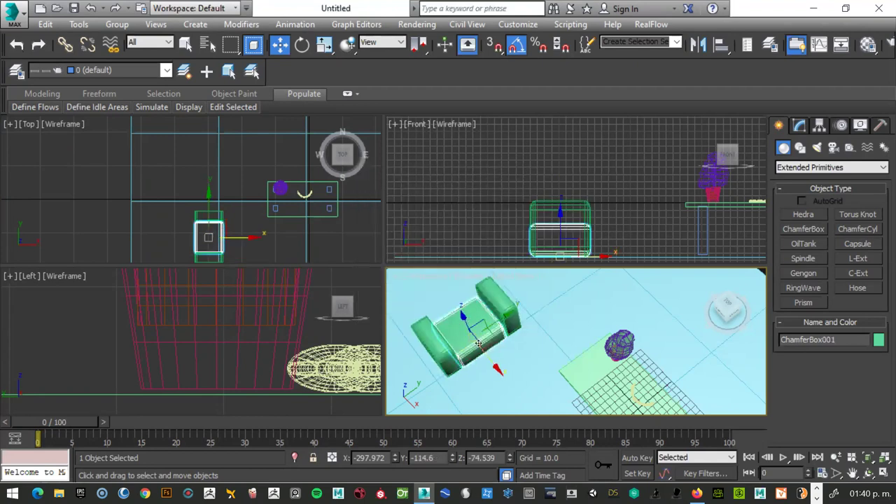
{"action": "key", "text": "e"}
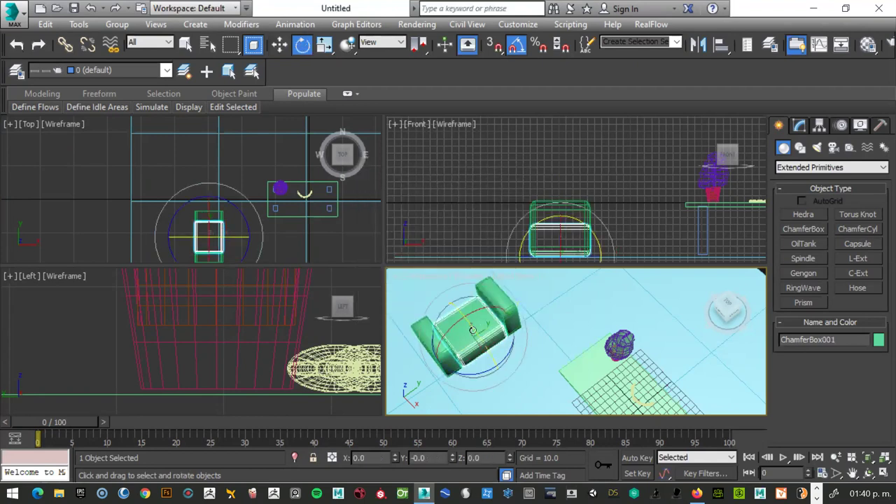
{"action": "mouse_move", "coordinate": [472, 330]}
{"action": "left_mouse_down", "text": "shift"}
{"action": "mouse_move", "coordinate": [429, 273]}
{"action": "mouse_move", "coordinate": [437, 278]}
{"action": "left_mouse_up", "text": "shift"}
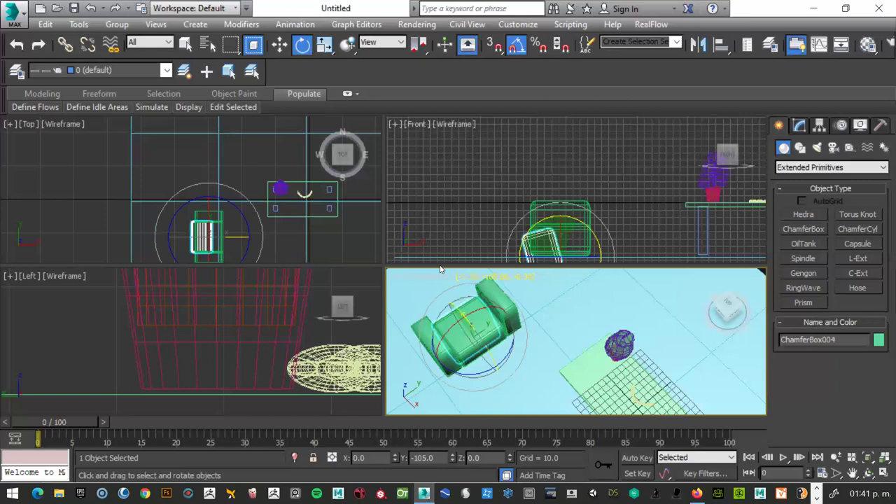
{"action": "left_click_drag", "start_coordinate": [468, 306], "coordinate": [462, 307], "text": "shift"}
{"action": "left_click", "coordinate": [462, 308]}
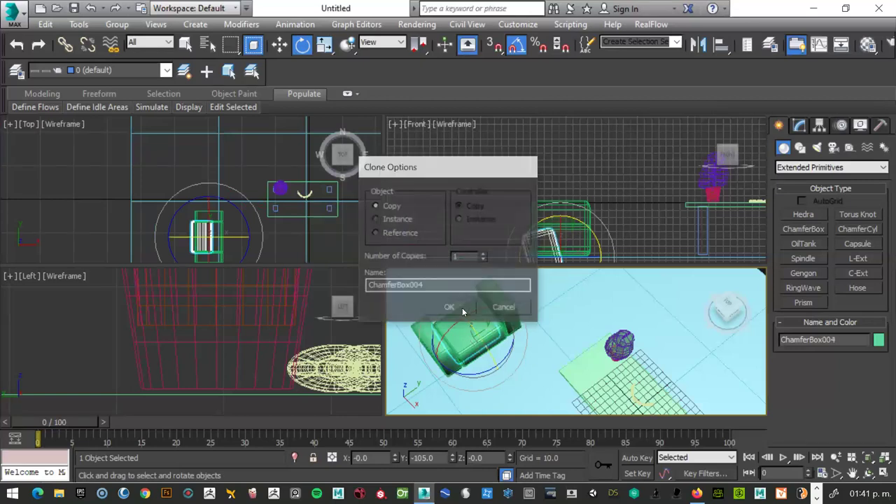
Step: Move ChamferBox004 up behind the seat as the backrest, then orbit to view the chair
{"action": "key", "text": "w"}
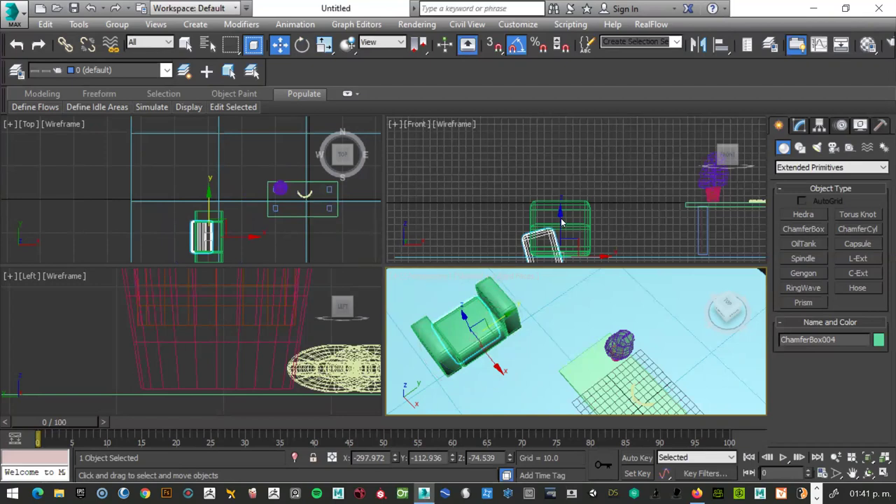
{"action": "left_click_drag", "start_coordinate": [565, 221], "coordinate": [564, 159]}
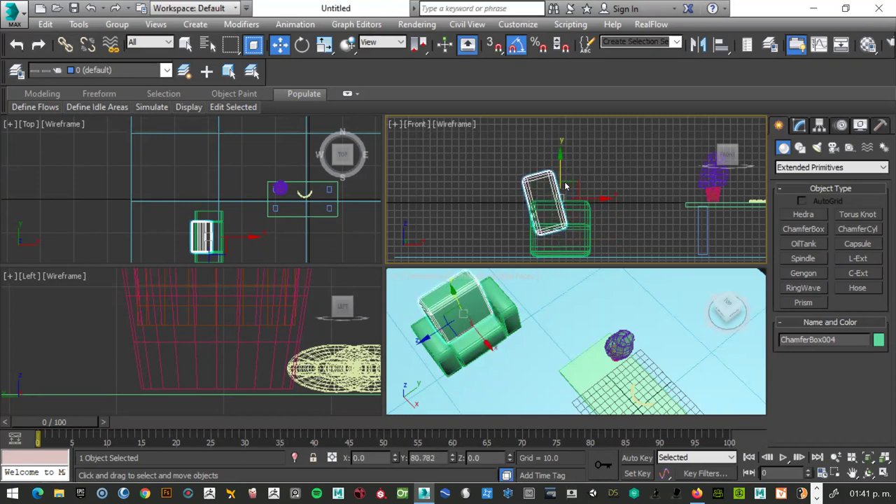
{"action": "left_click_drag", "start_coordinate": [565, 159], "coordinate": [567, 186]}
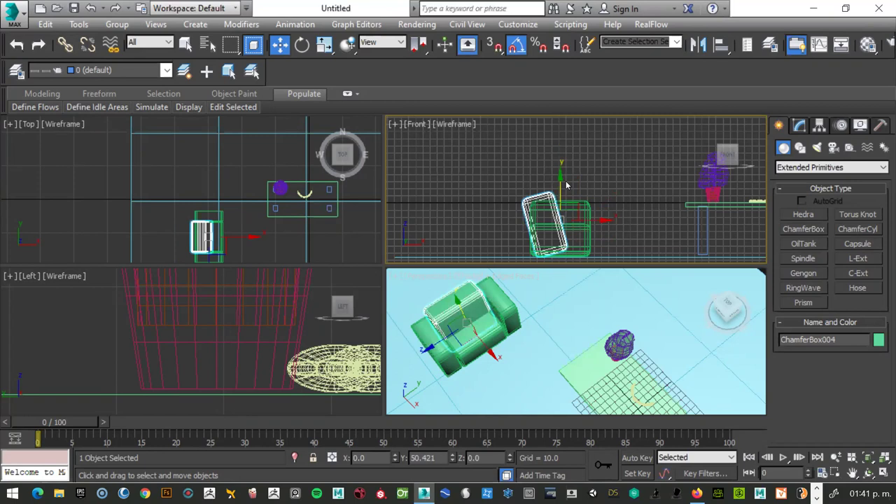
{"action": "left_click_drag", "start_coordinate": [567, 186], "coordinate": [564, 165]}
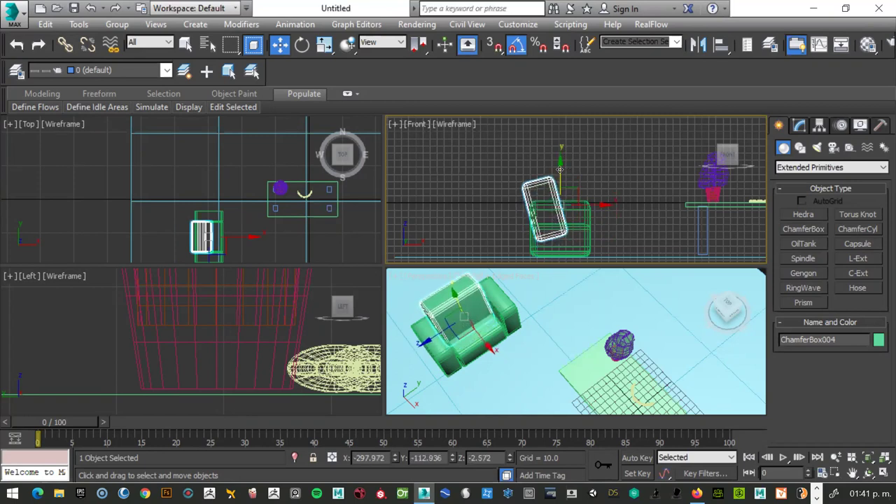
{"action": "left_click_drag", "start_coordinate": [504, 358], "coordinate": [521, 346]}
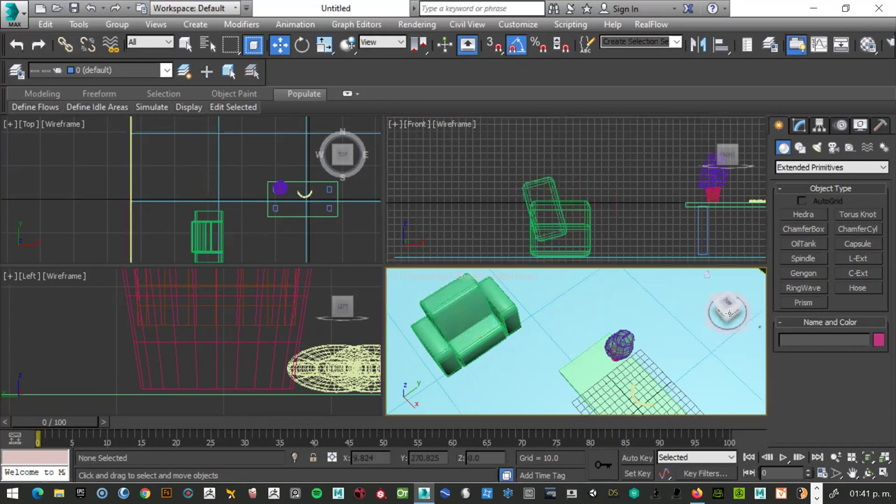
{"action": "left_click", "coordinate": [728, 308]}
{"action": "middle_click_drag", "start_coordinate": [467, 330], "coordinate": [494, 308], "text": "alt"}
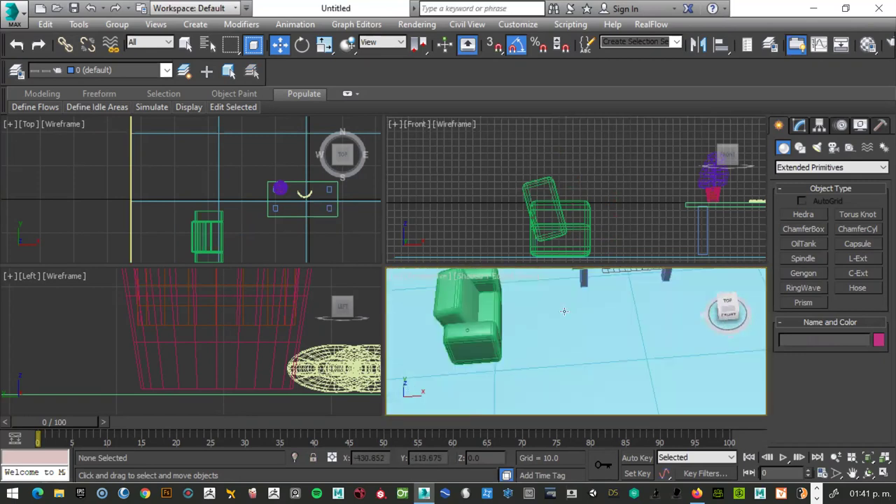
Step: Scale ChamferBox001 to about 141% along X and slide it forward past the armrests
{"action": "left_click", "coordinate": [494, 307]}
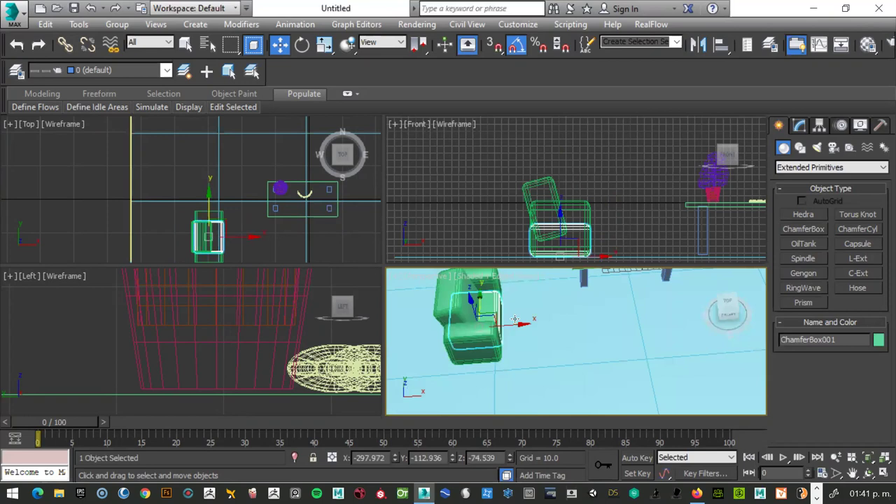
{"action": "key", "text": "r"}
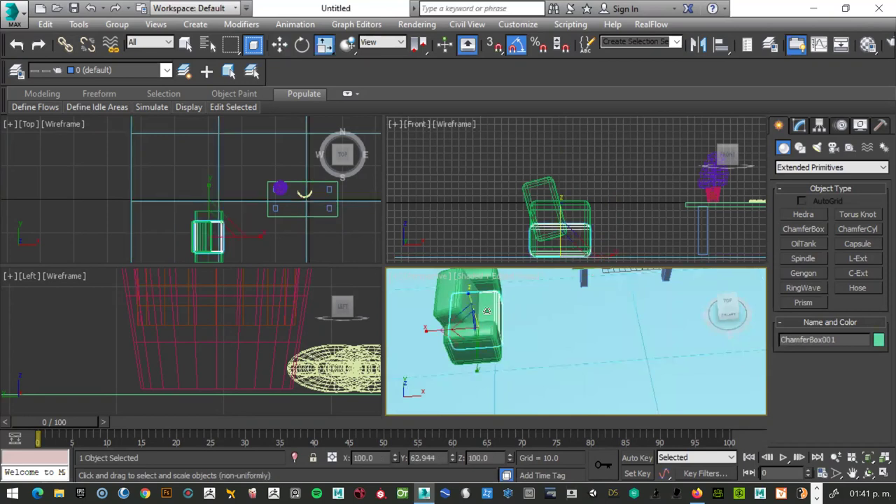
{"action": "mouse_move", "coordinate": [435, 328]}
{"action": "left_mouse_down"}
{"action": "mouse_move", "coordinate": [418, 229]}
{"action": "mouse_move", "coordinate": [419, 245]}
{"action": "left_mouse_up"}
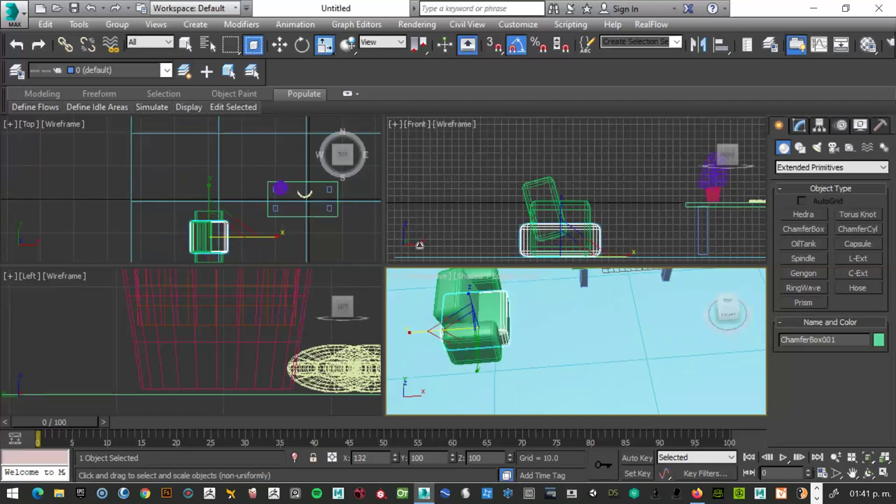
{"action": "left_click_drag", "start_coordinate": [419, 245], "coordinate": [416, 295]}
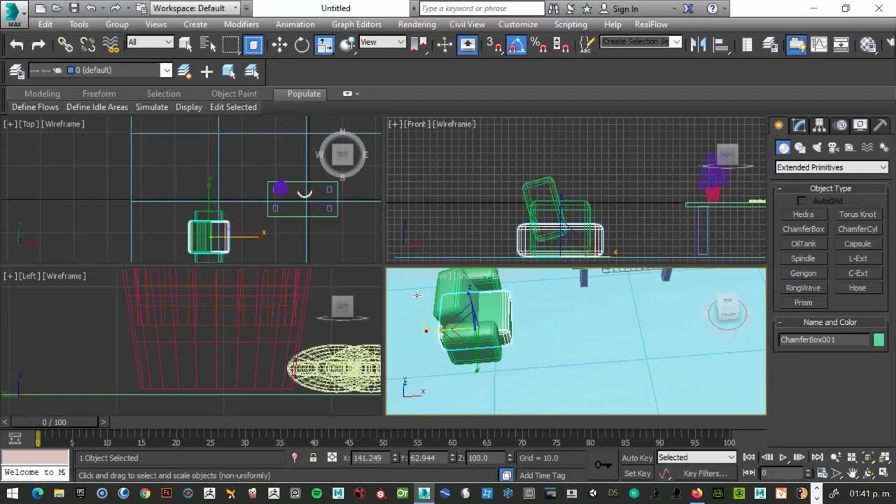
{"action": "key", "text": "w"}
{"action": "left_click_drag", "start_coordinate": [519, 328], "coordinate": [526, 328]}
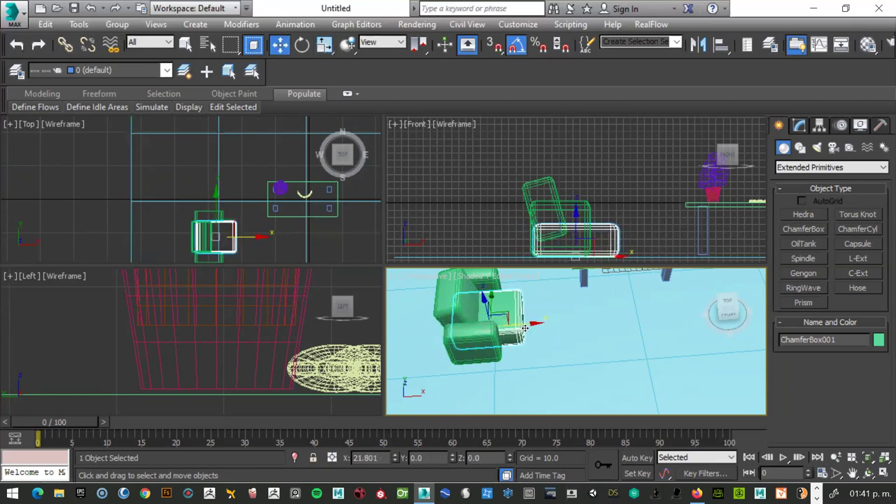
{"action": "left_click", "coordinate": [561, 340]}
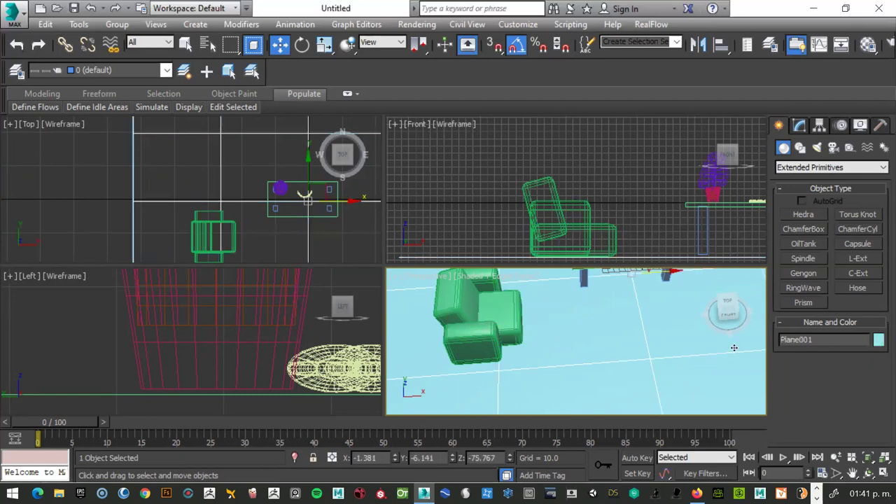
Step: Orbit and zoom out the perspective view to see floor, armchair and table from the side
{"action": "left_click_drag", "start_coordinate": [731, 319], "coordinate": [749, 357]}
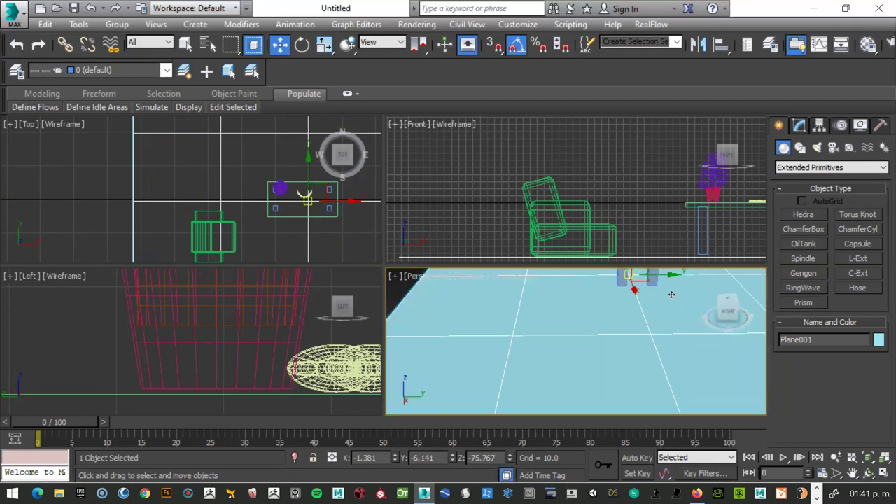
{"action": "scroll", "coordinate": [670, 297], "scroll_direction": "down", "scroll_amount": 5}
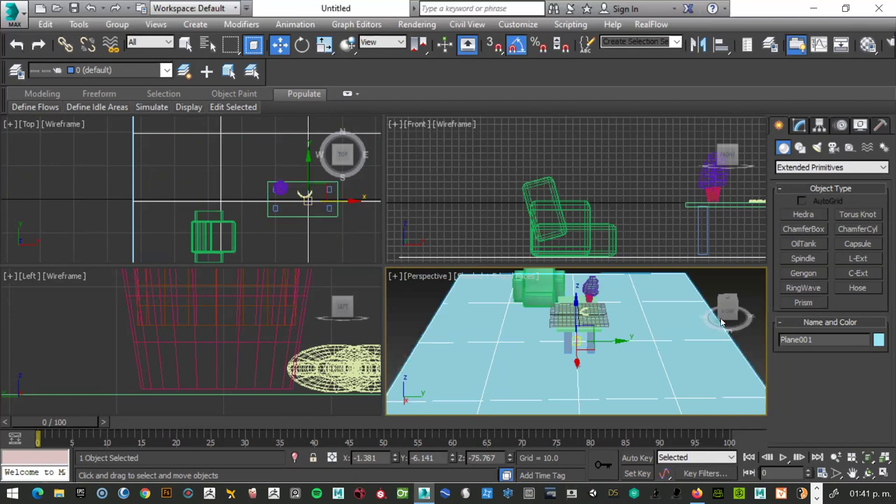
{"action": "mouse_move", "coordinate": [728, 318]}
{"action": "left_mouse_down"}
{"action": "mouse_move", "coordinate": [752, 321]}
{"action": "mouse_move", "coordinate": [629, 270]}
{"action": "left_mouse_up"}
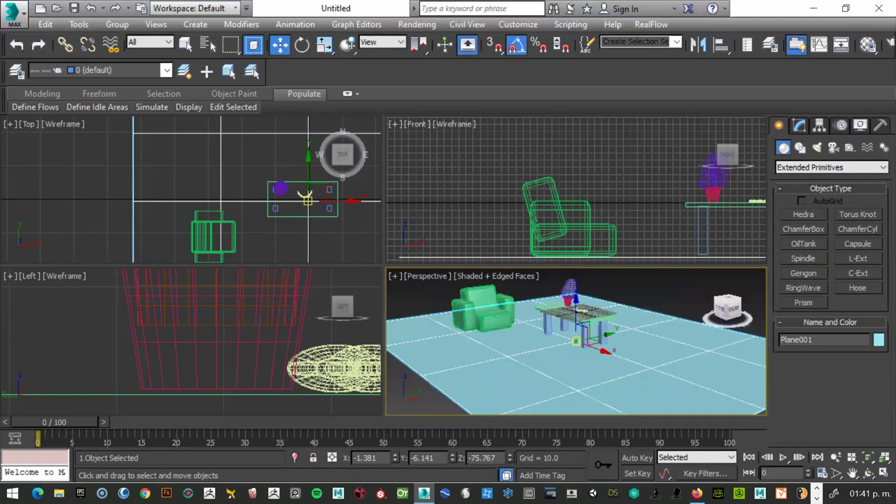
{"action": "left_click", "coordinate": [627, 222]}
{"action": "scroll", "coordinate": [628, 223], "scroll_direction": "down", "scroll_amount": 2}
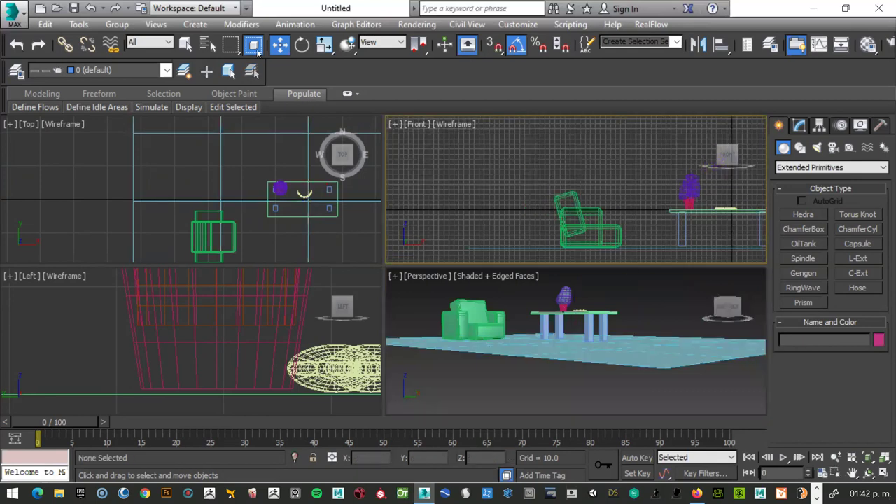
Step: Group the four armchair chamfer boxes under the name 'sillón'
{"action": "left_click", "coordinate": [630, 246]}
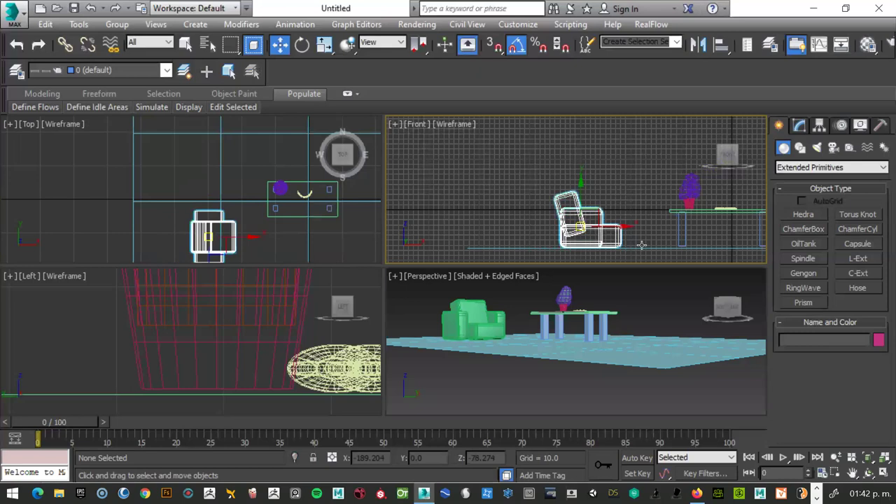
{"action": "left_click", "coordinate": [117, 23]}
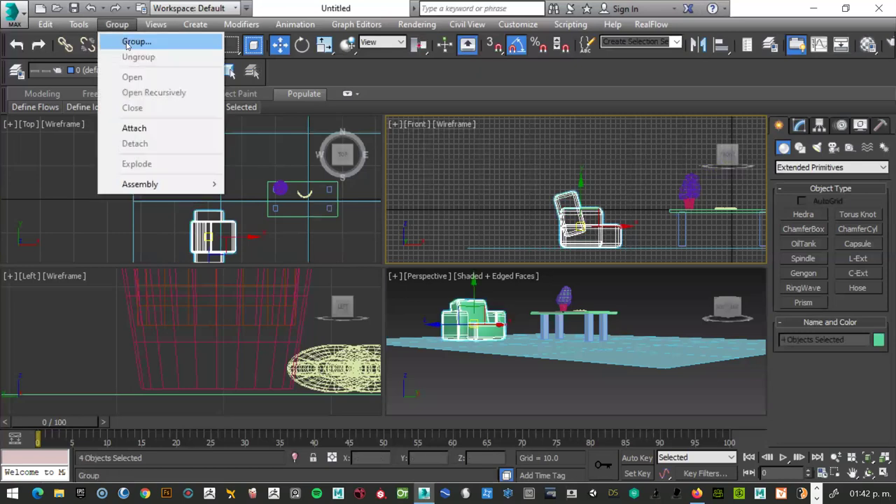
{"action": "left_click", "coordinate": [127, 44]}
{"action": "type", "text": "sillón"}
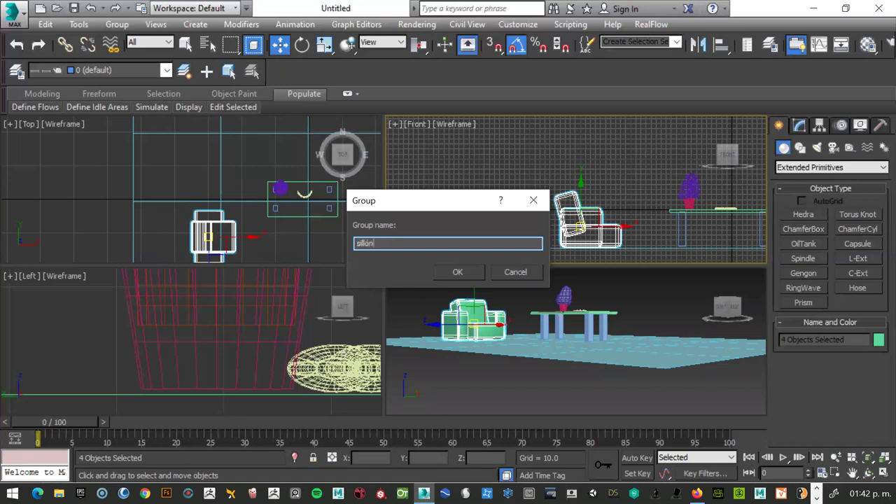
{"action": "left_click", "coordinate": [456, 270]}
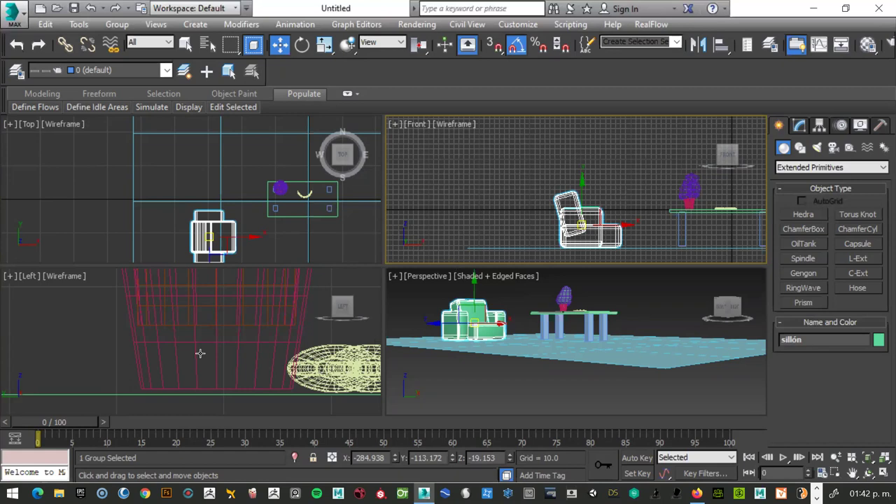
{"action": "scroll", "coordinate": [280, 200], "scroll_direction": "down", "scroll_amount": 5}
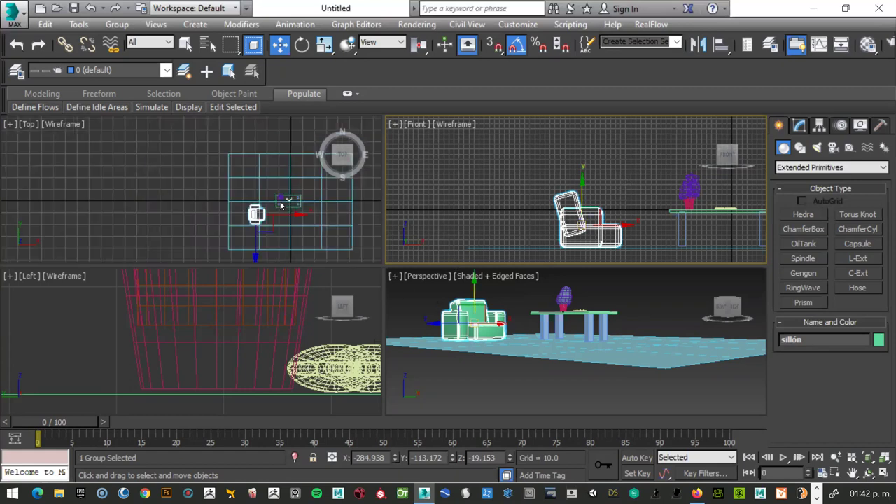
{"action": "scroll", "coordinate": [252, 201], "scroll_direction": "down", "scroll_amount": 3}
{"action": "scroll", "coordinate": [216, 189], "scroll_direction": "up", "scroll_amount": 2}
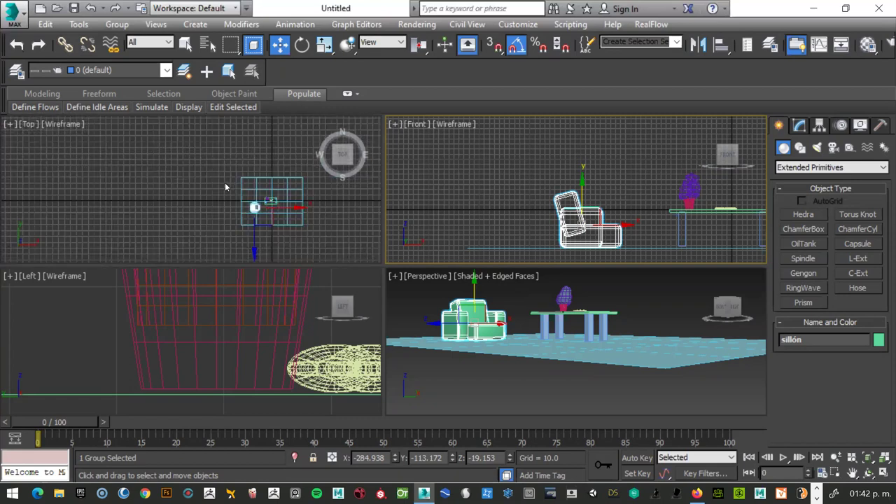
Step: Zoom extents in the Top, Front and Left views to frame the whole room
{"action": "left_click", "coordinate": [201, 177]}
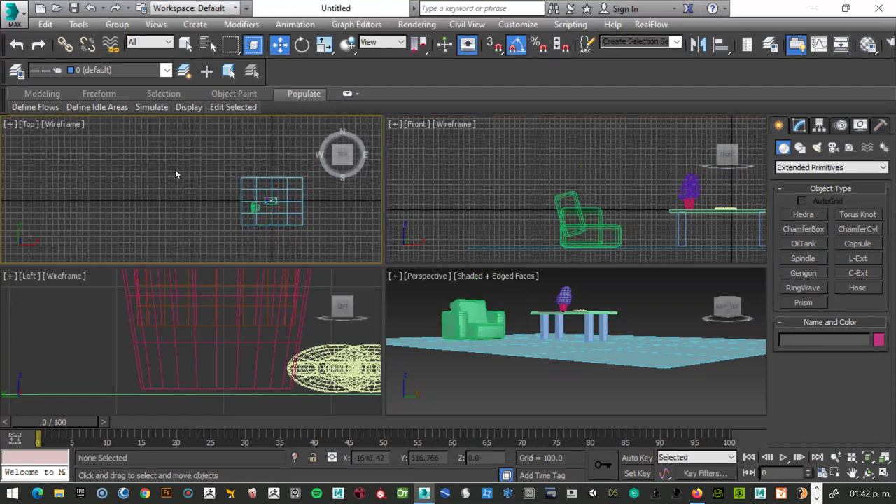
{"action": "key", "text": "z"}
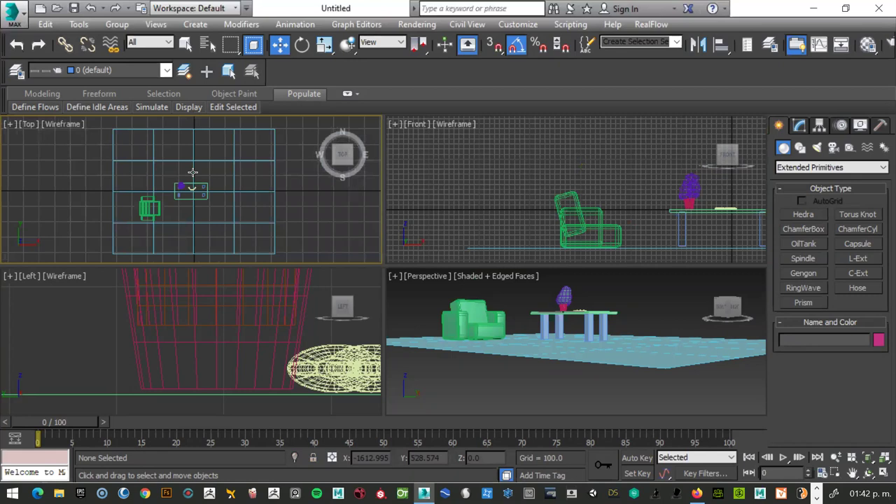
{"action": "left_click", "coordinate": [462, 181]}
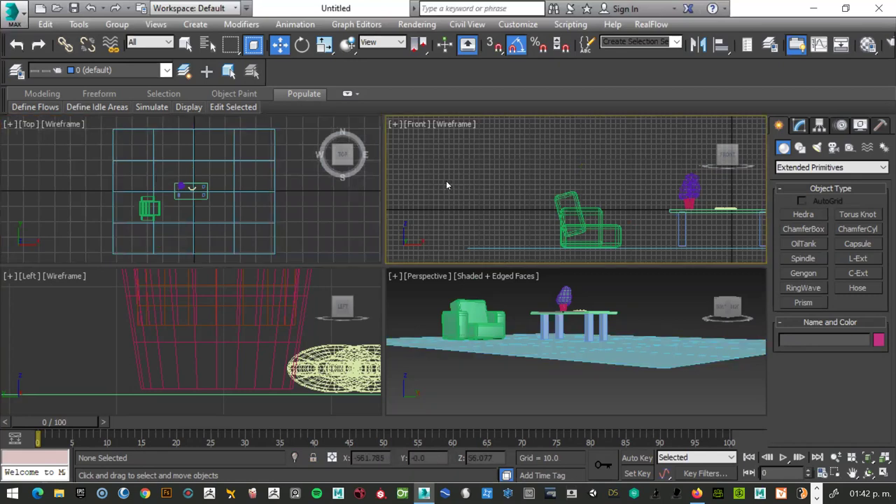
{"action": "key", "text": "z"}
{"action": "left_click", "coordinate": [97, 322]}
{"action": "key", "text": "z"}
Step: Activate the perspective view and switch the Create panel category to Extended Primitives
{"action": "left_click", "coordinate": [488, 422]}
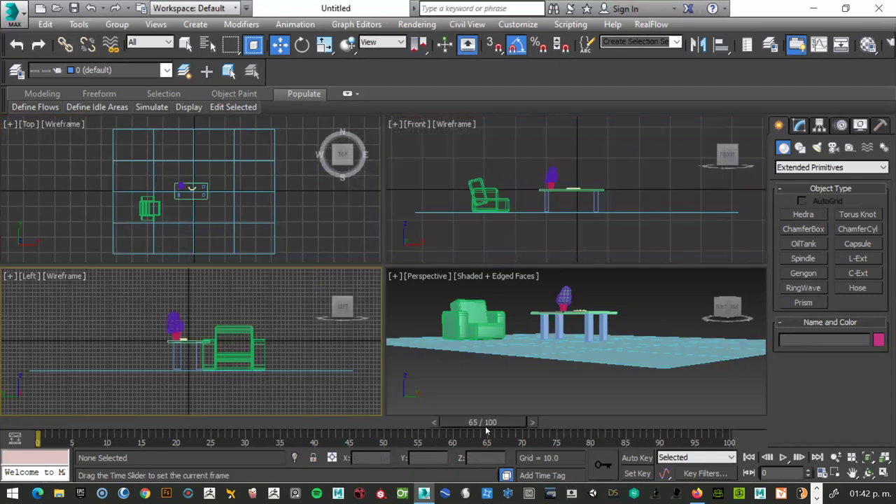
{"action": "left_click", "coordinate": [483, 406]}
{"action": "scroll", "coordinate": [496, 397], "scroll_direction": "down", "scroll_amount": 4}
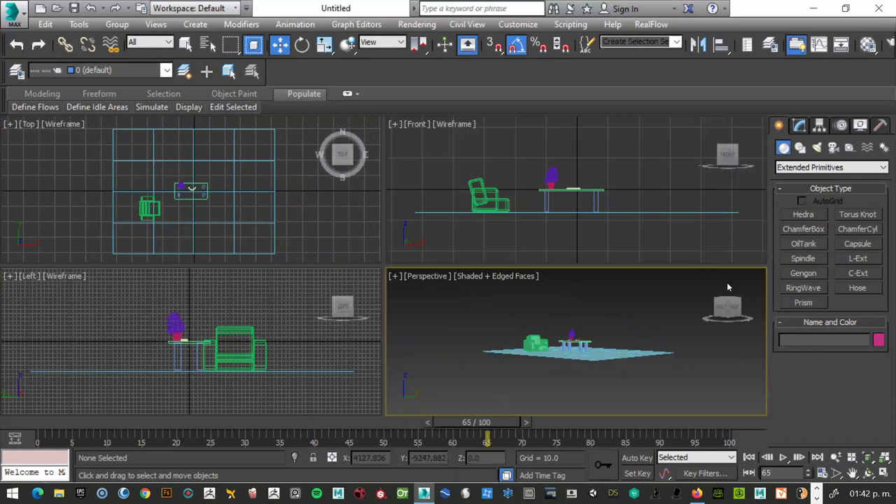
{"action": "left_click", "coordinate": [809, 166]}
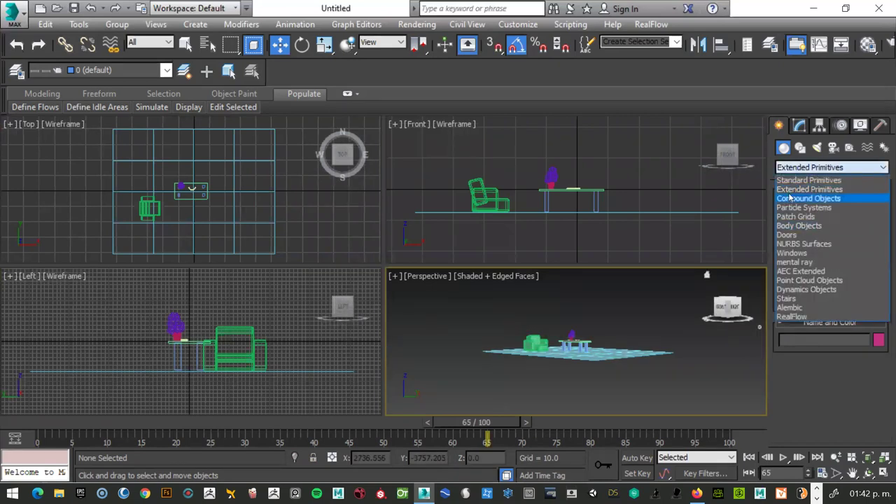
{"action": "left_click", "coordinate": [793, 189]}
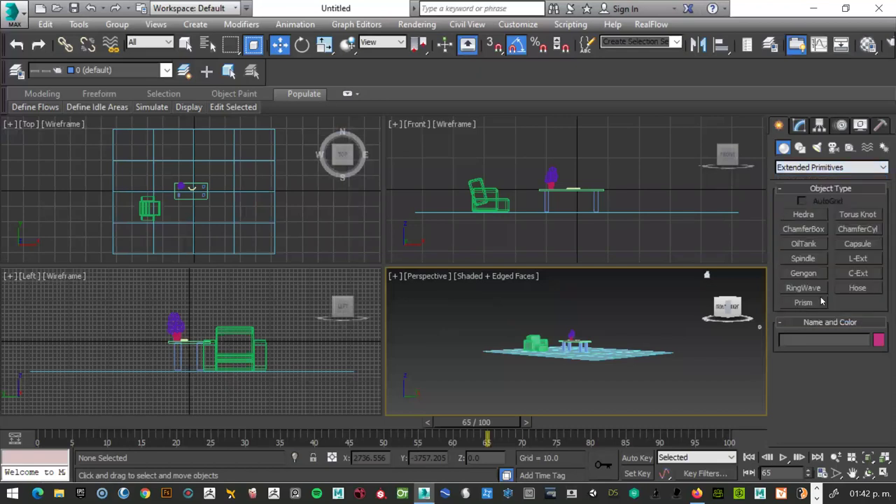
Step: Draw a first L-Ext footprint and height, then cancel it and select the sillón group
{"action": "left_click", "coordinate": [855, 259]}
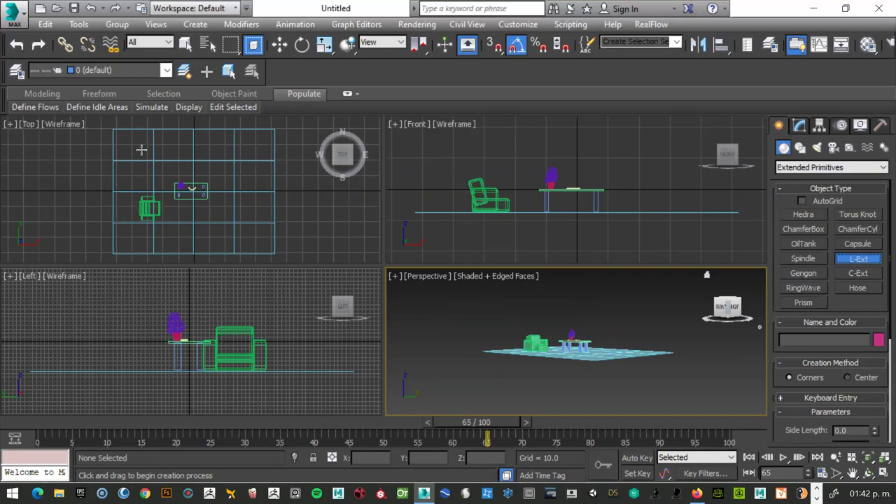
{"action": "mouse_move", "coordinate": [144, 148]}
{"action": "left_mouse_down"}
{"action": "mouse_move", "coordinate": [248, 235]}
{"action": "mouse_move", "coordinate": [244, 248]}
{"action": "mouse_move", "coordinate": [248, 239]}
{"action": "mouse_move", "coordinate": [256, 249]}
{"action": "mouse_move", "coordinate": [252, 240]}
{"action": "left_mouse_up"}
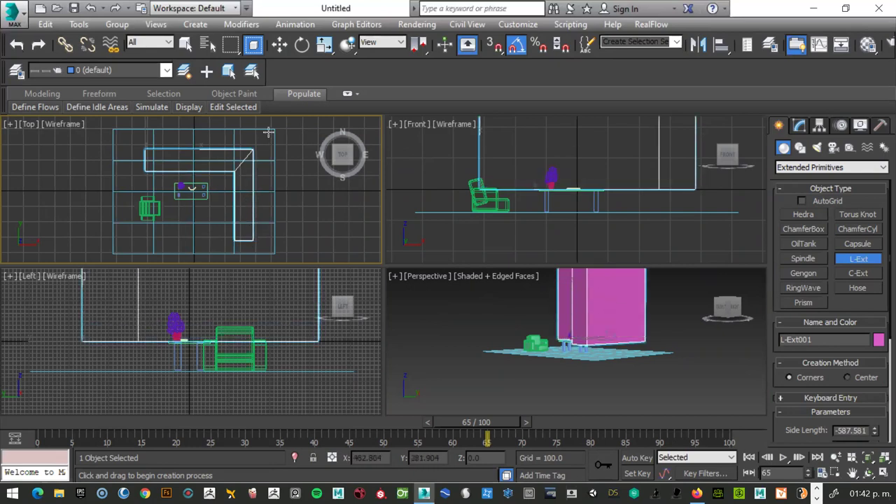
{"action": "left_click", "coordinate": [266, 136]}
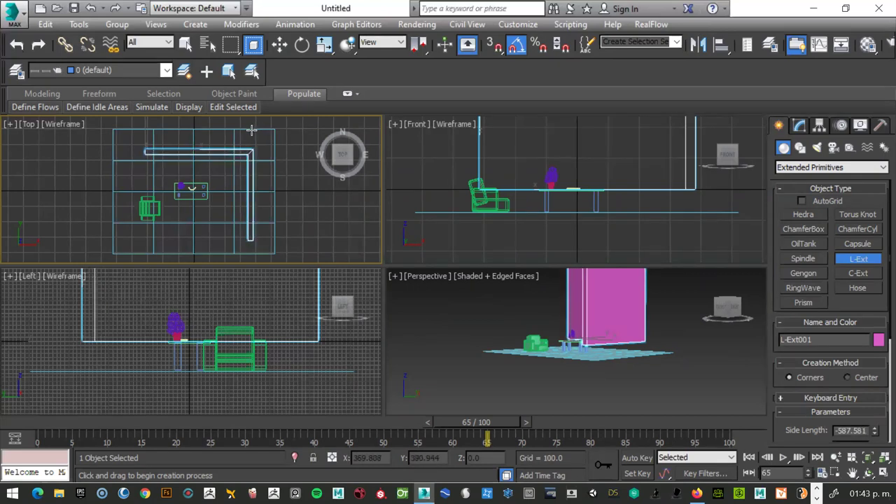
{"action": "key", "text": "w"}
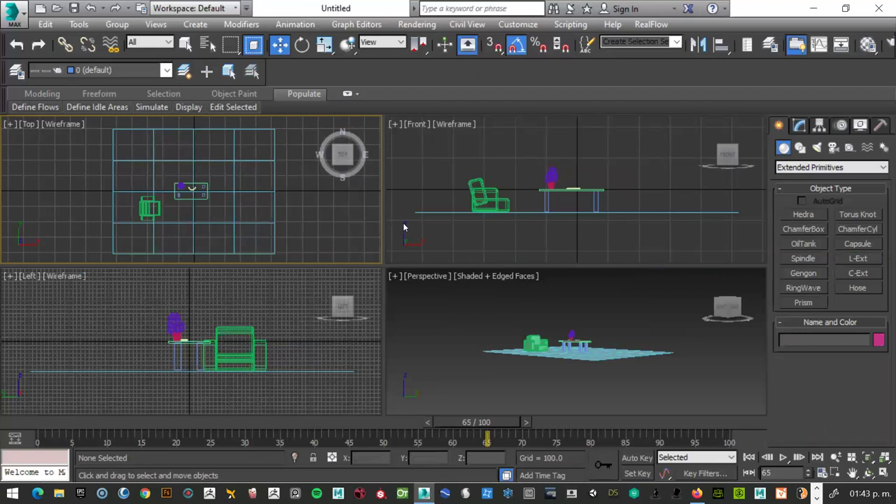
{"action": "left_click", "coordinate": [490, 199]}
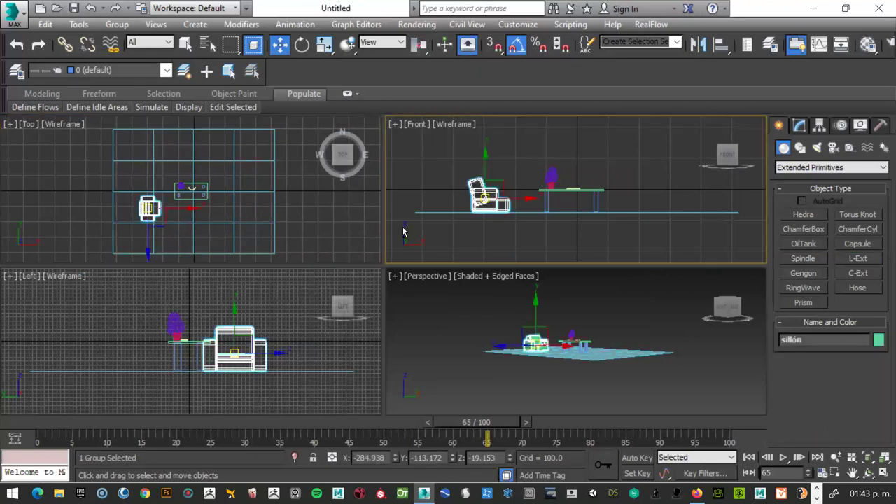
Step: Create L-Ext001 as tall walls along the floor's back and right edges with set thickness
{"action": "left_click", "coordinate": [857, 259]}
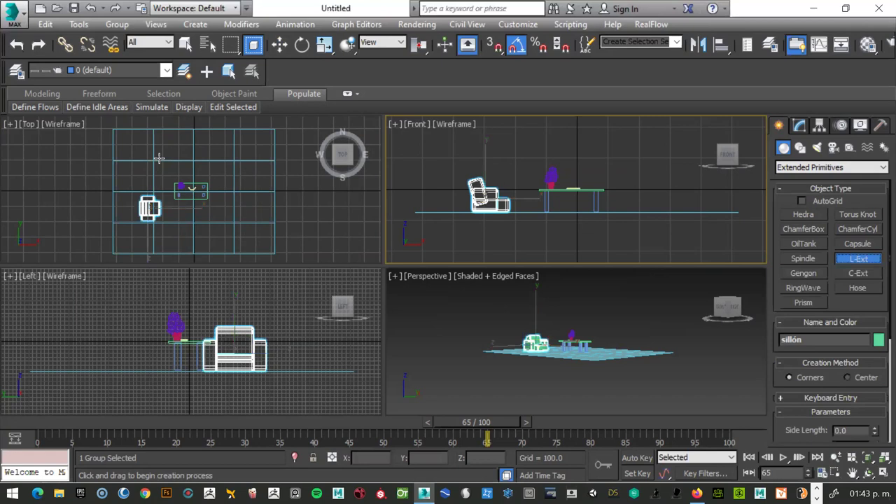
{"action": "left_click_drag", "start_coordinate": [149, 148], "coordinate": [248, 238]}
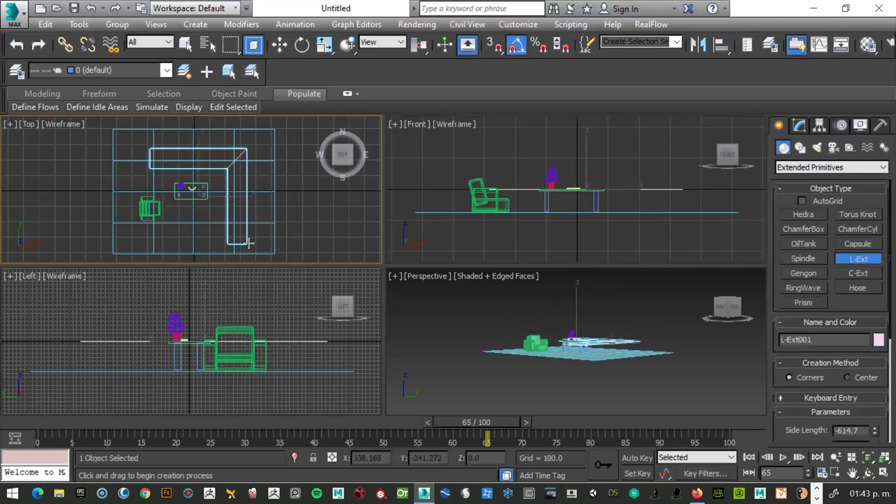
{"action": "left_click", "coordinate": [244, 173]}
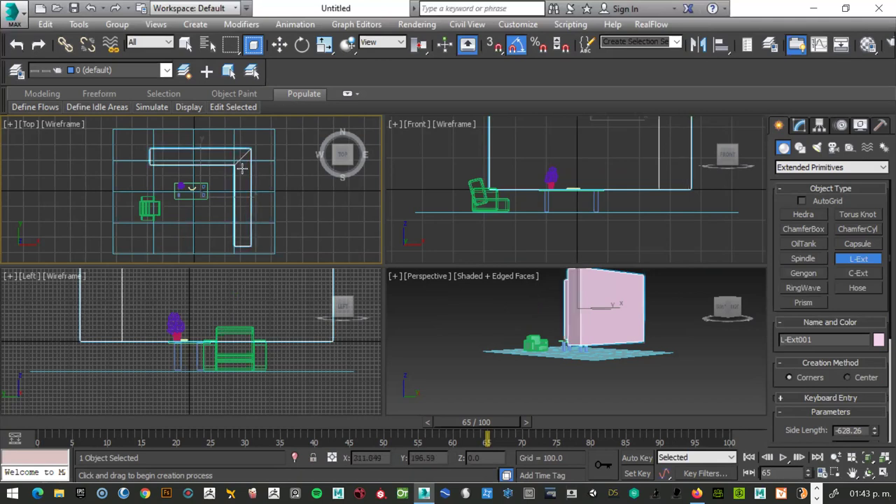
{"action": "left_click", "coordinate": [241, 171]}
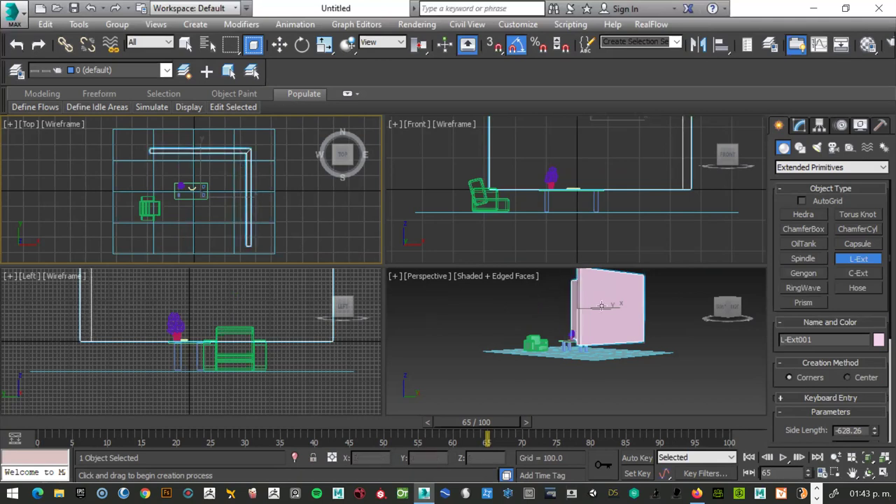